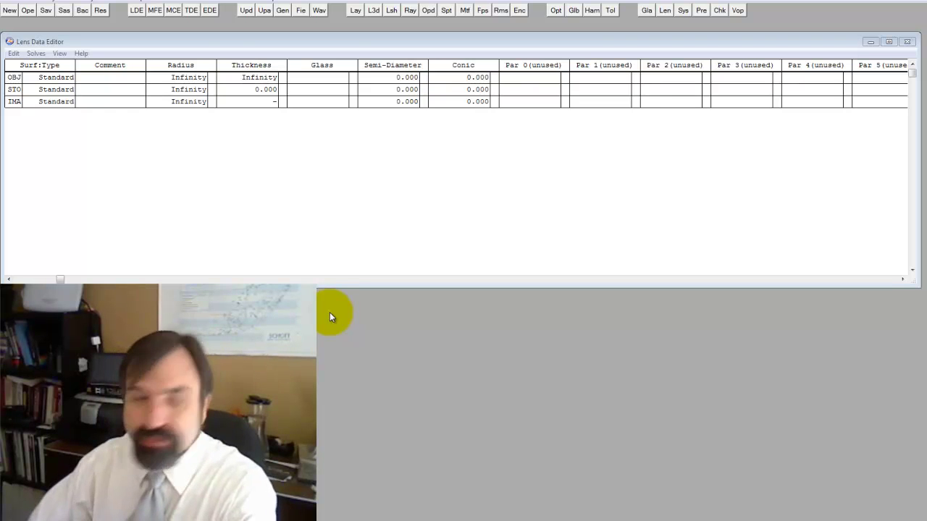
Open the Cooke 40 degree field sample lens from the recent files list.
click(10, 4)
click(68, 169)
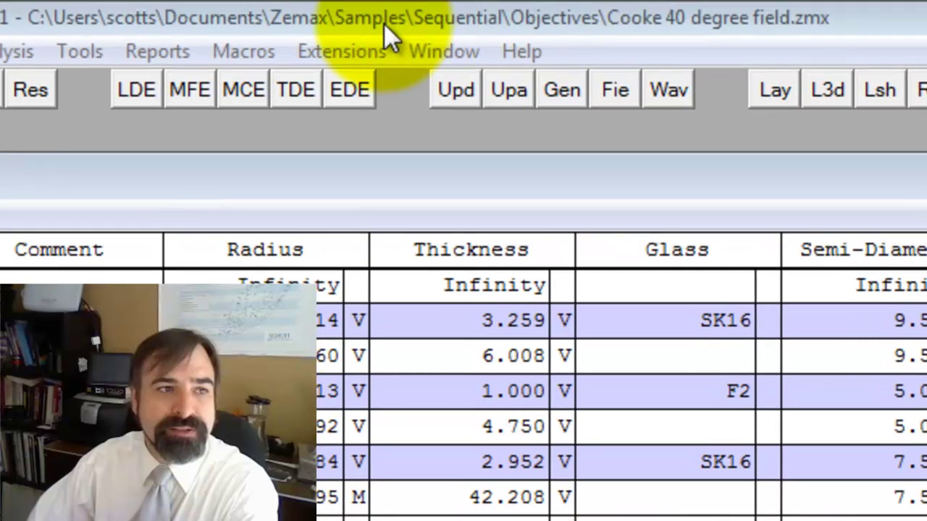
Hide the Comment column in the Lens Data Editor.
click(384, 27)
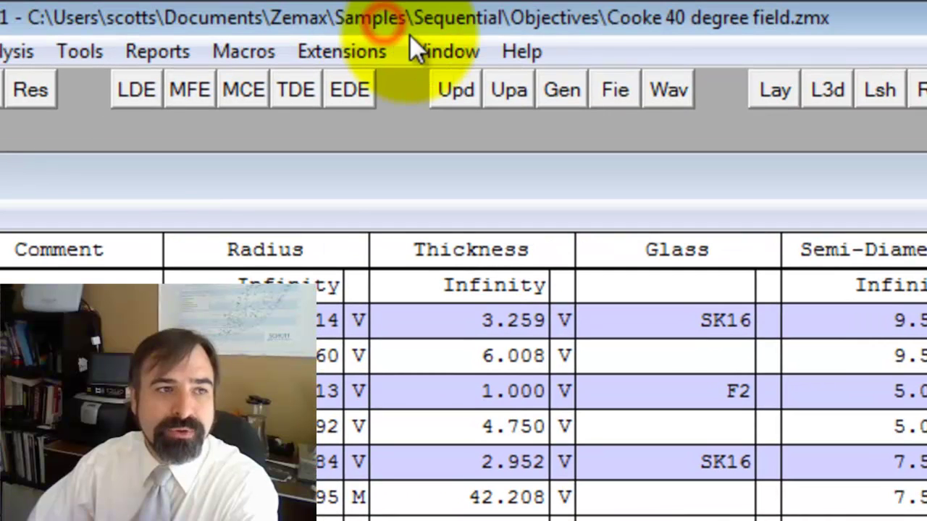
click(641, 31)
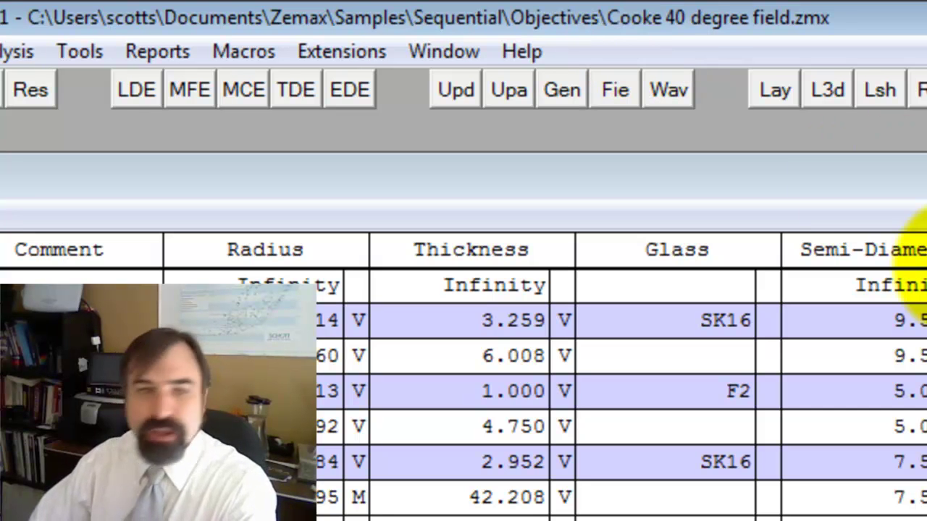
click(84, 325)
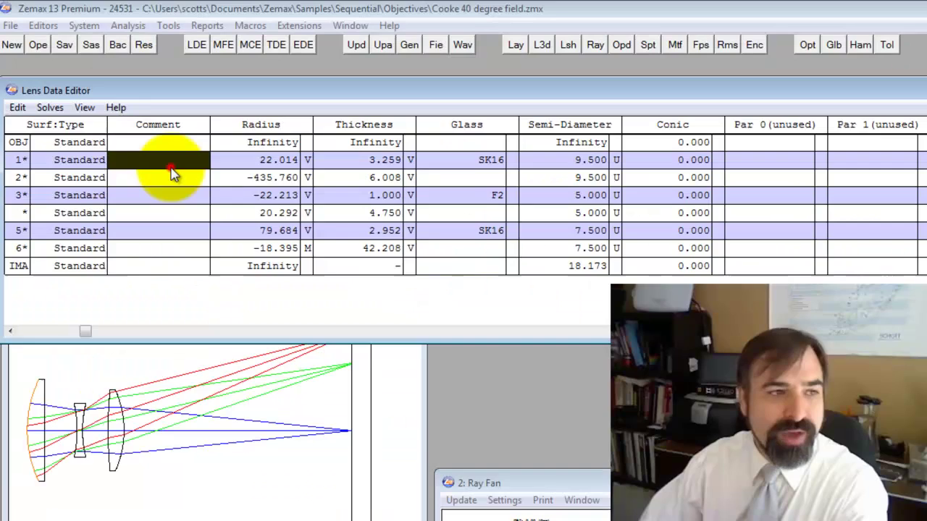
click(84, 107)
click(101, 126)
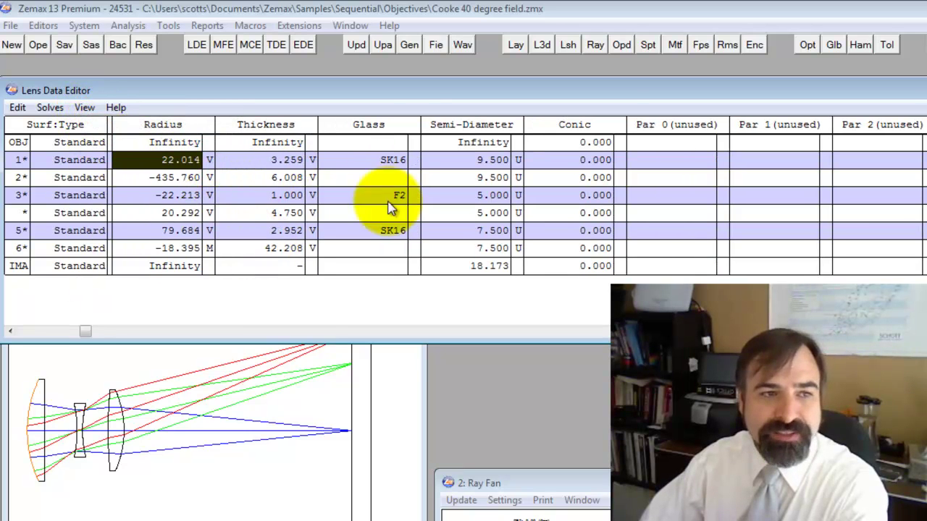
Inspect the semi-diameters of surfaces 1 through 6, ending with surface 1's selected.
click(480, 161)
click(488, 174)
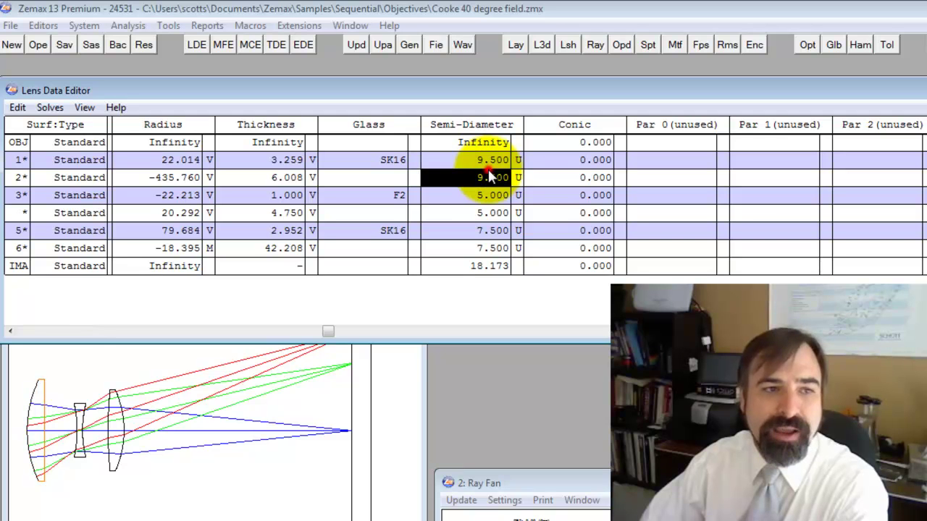
click(483, 196)
click(476, 223)
click(473, 249)
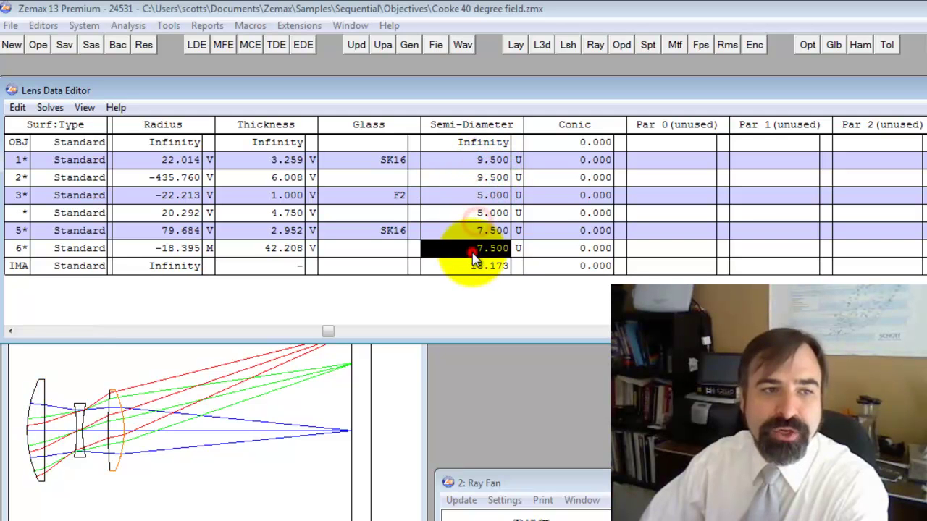
click(474, 161)
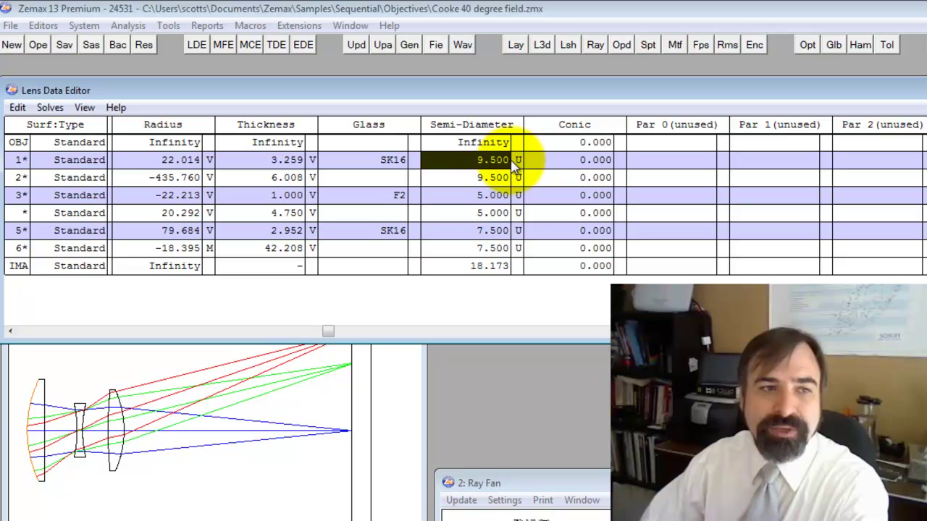
Make surface 1 and 2 semi-diameters automatic with Ctrl+Z and refresh the layout.
key(ctrl+z)
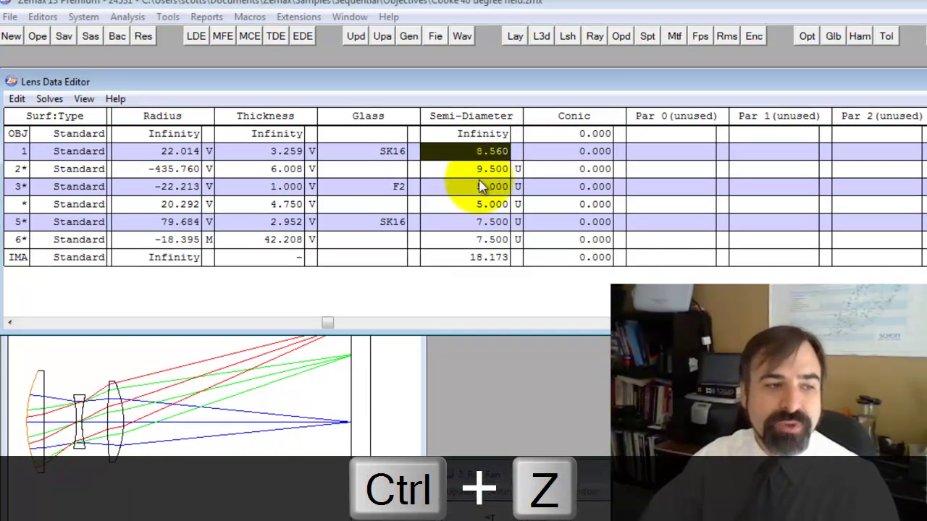
click(151, 443)
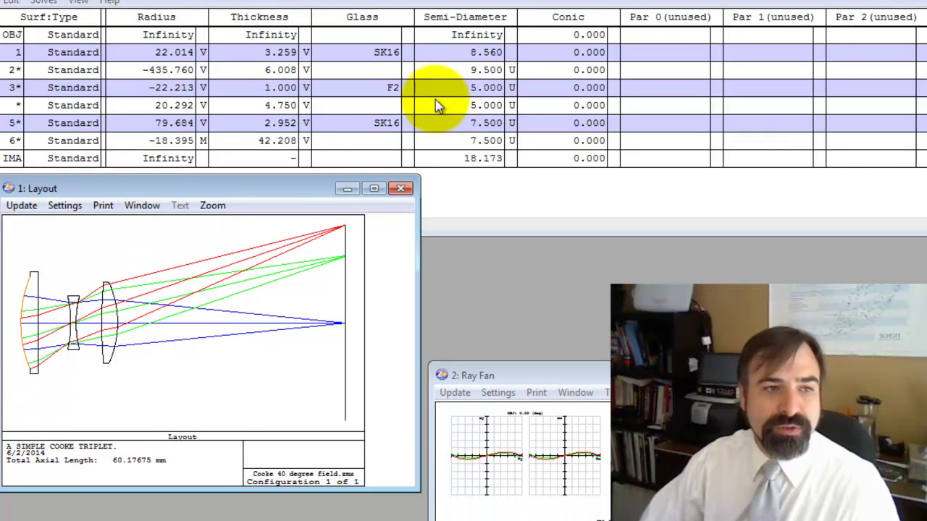
key(ctrl+z)
click(187, 317)
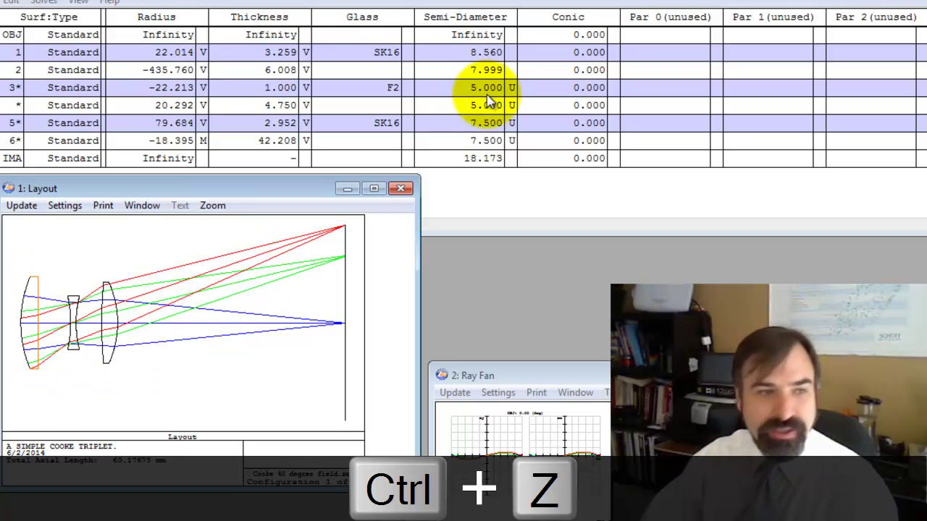
Undo with F3 to restore the fixed 9.500 semi-diameters and refresh the layout.
key(F3)
key(F3)
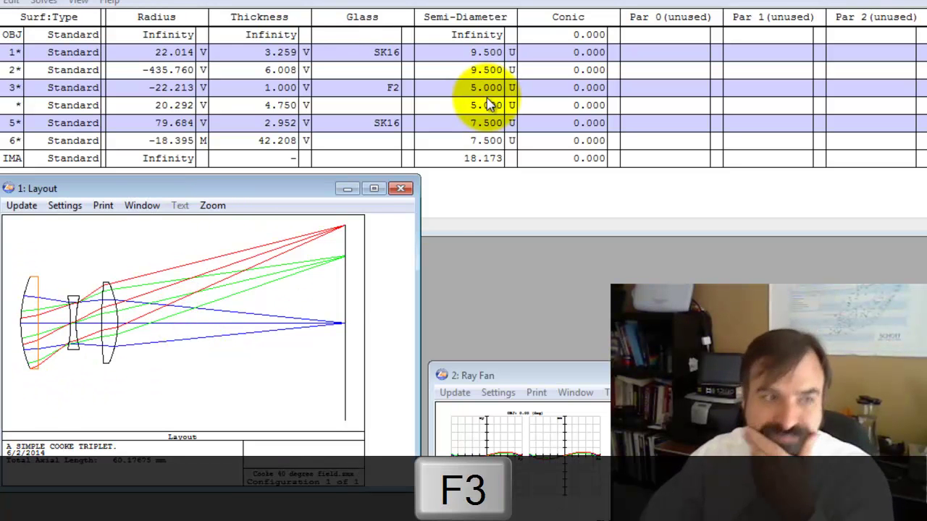
click(230, 330)
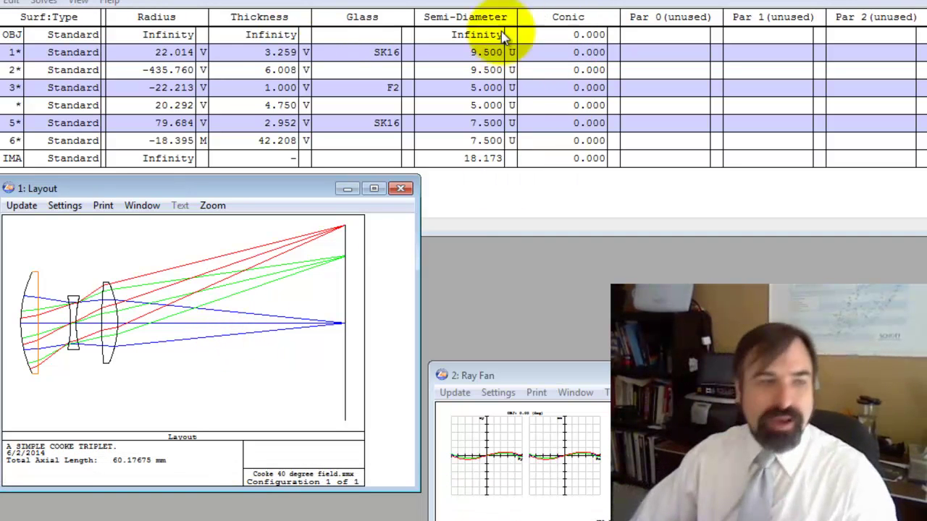
click(76, 105)
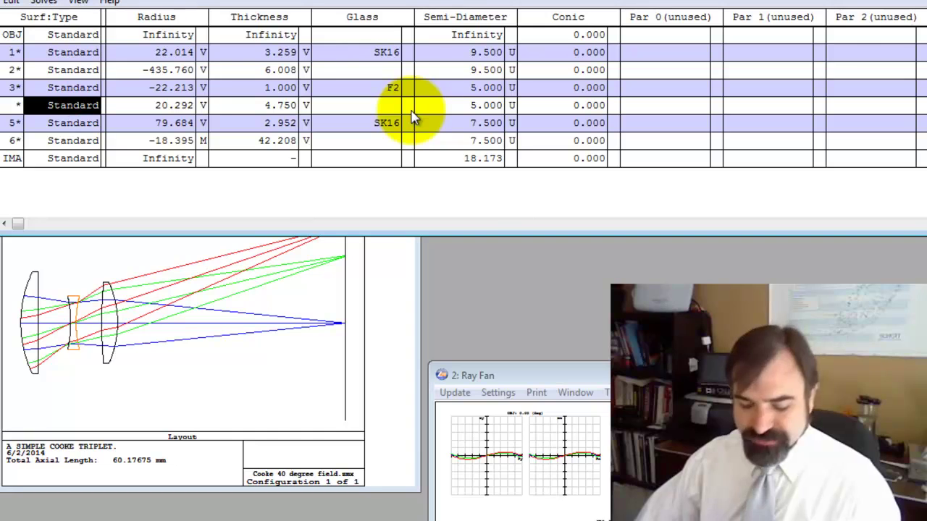
In General settings, set aperture type to Float By Stop Size and ray aiming to Paraxial.
key(ctrl+g)
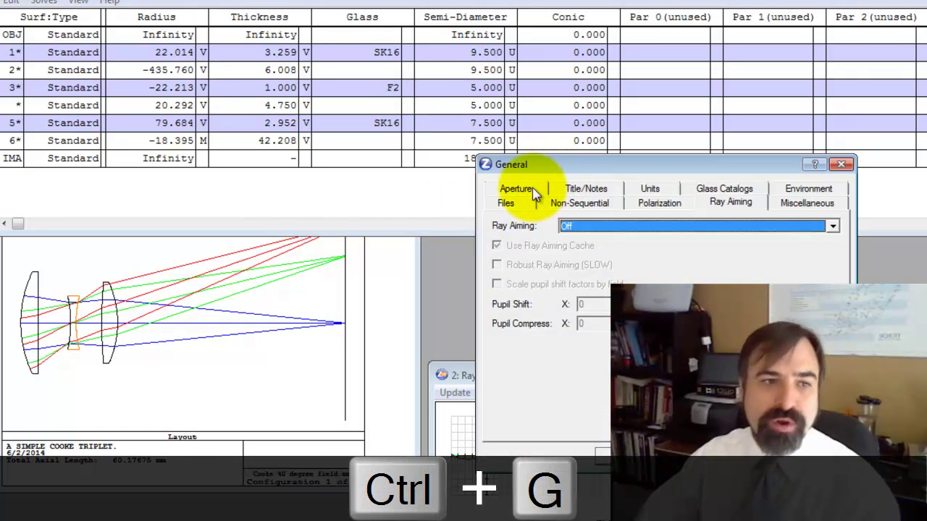
click(516, 190)
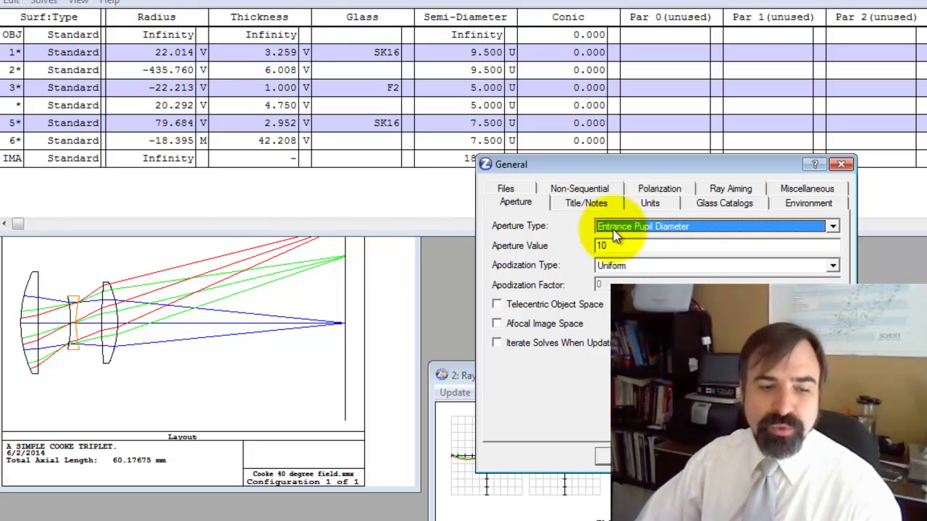
click(614, 230)
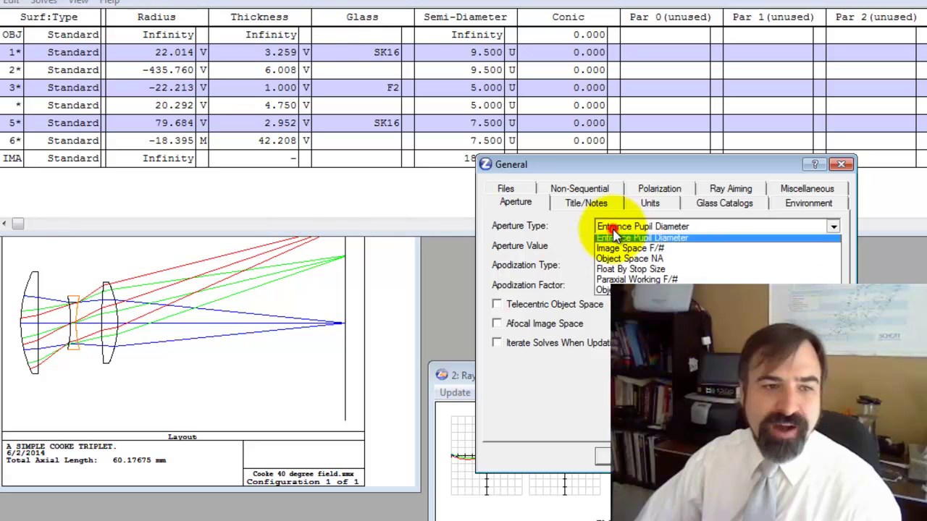
click(612, 272)
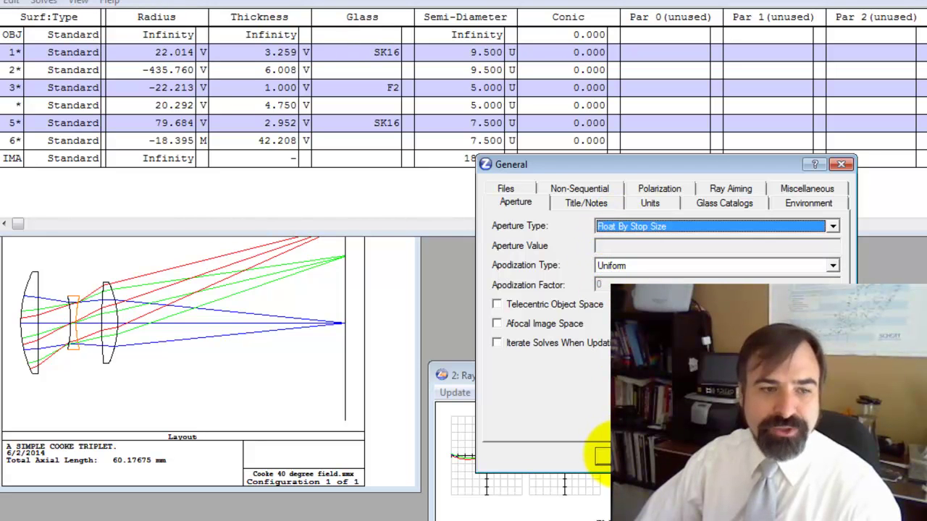
click(602, 456)
click(718, 191)
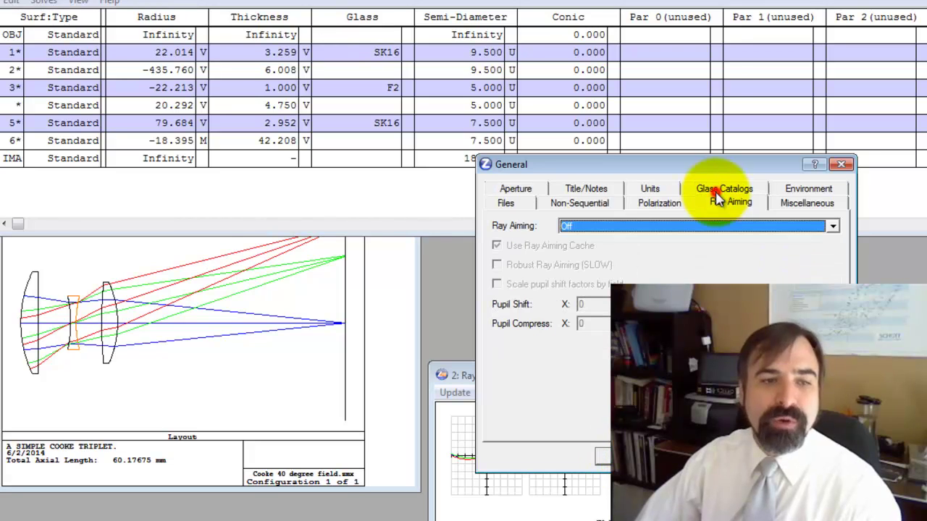
click(568, 230)
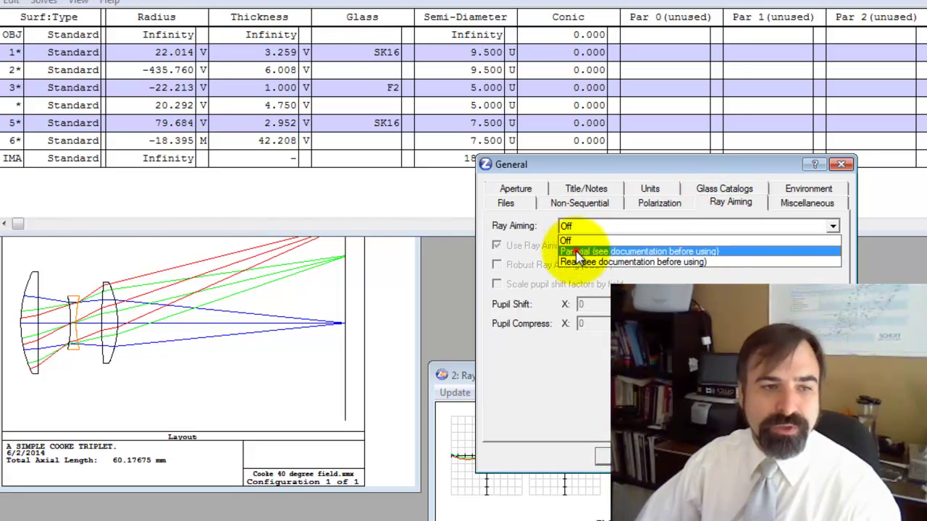
click(579, 239)
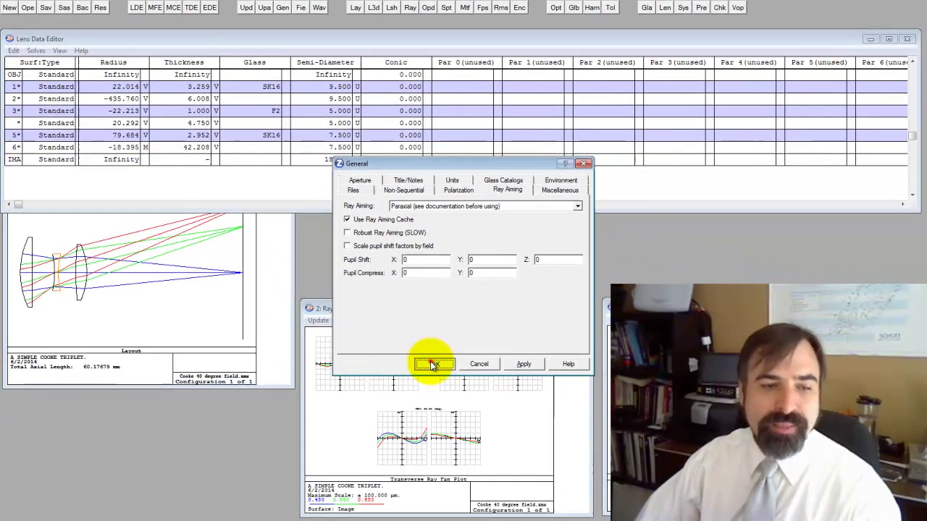
click(503, 398)
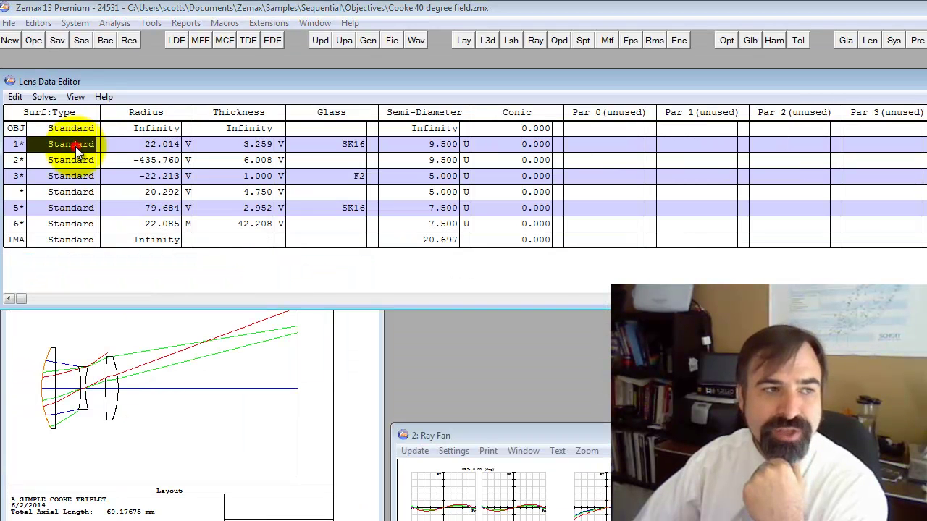
Make surface 1 the aperture stop.
double_click(60, 87)
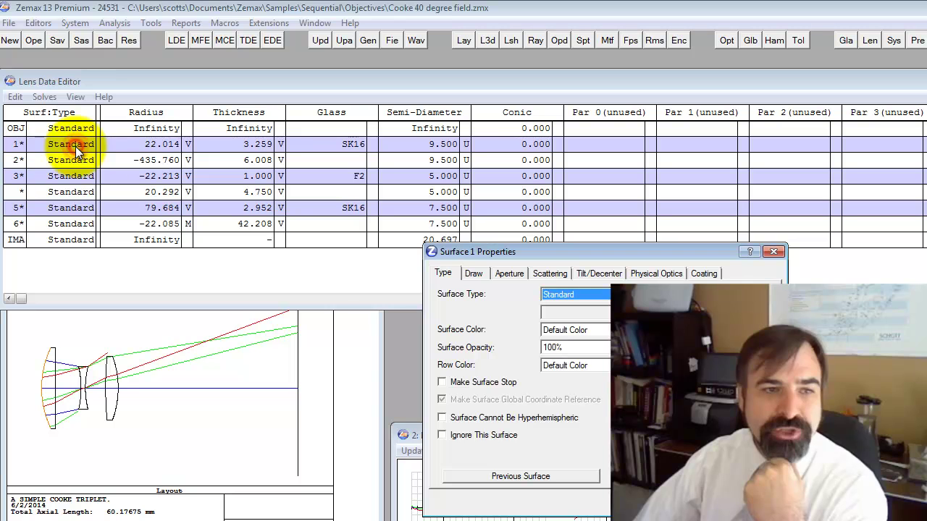
click(461, 385)
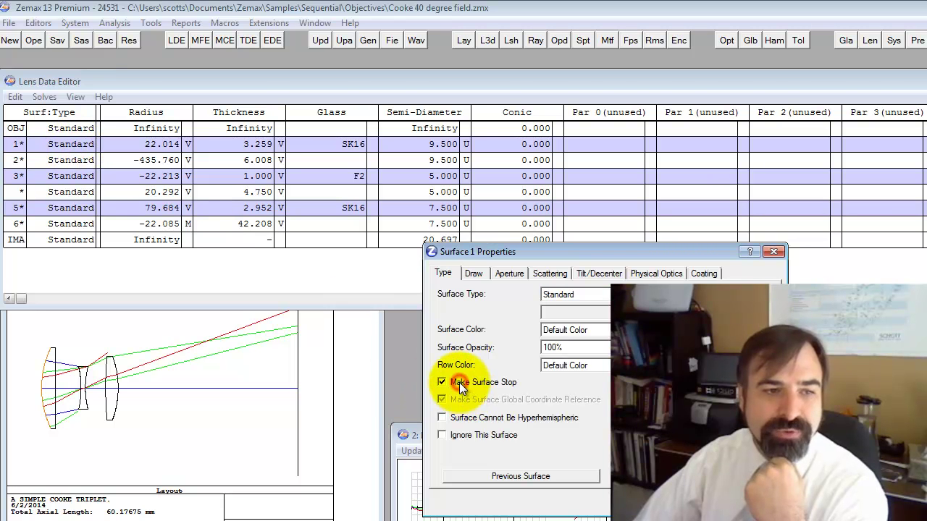
key(Return)
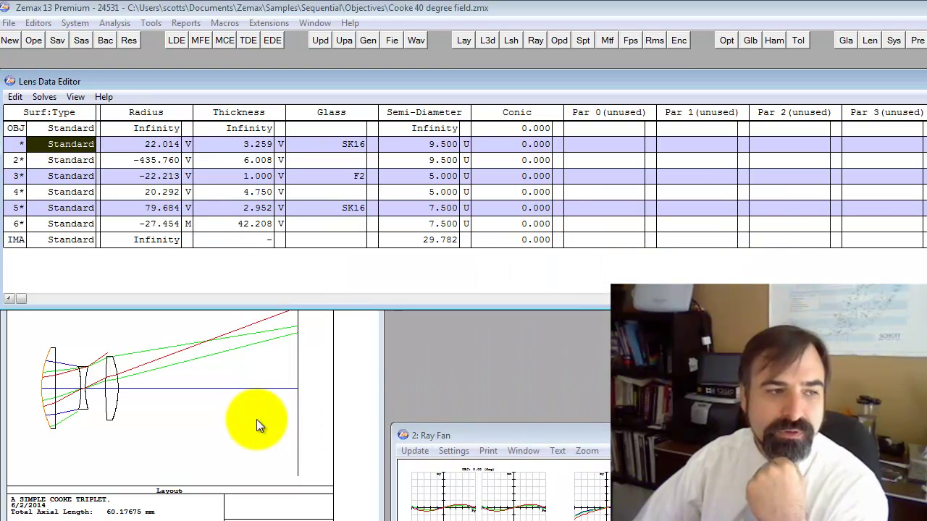
click(257, 419)
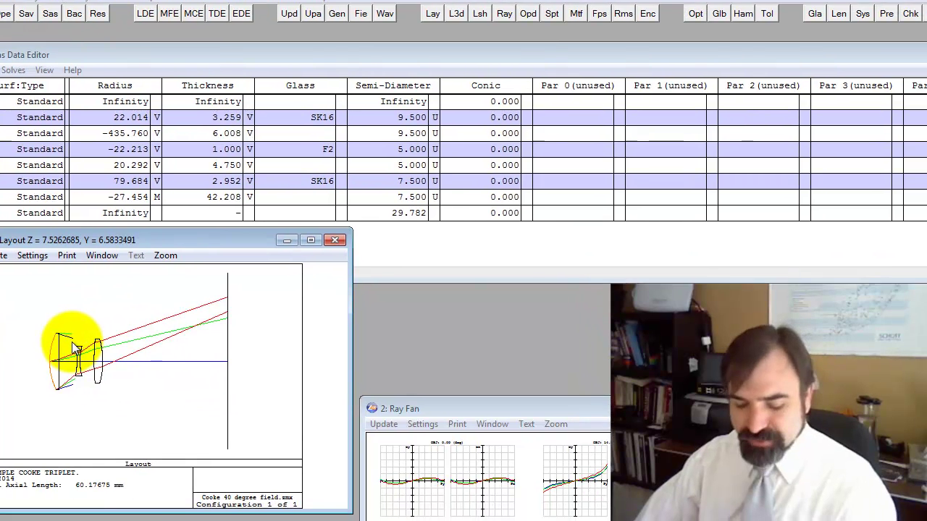
Set vignetting factors for all three fields in Field Data and accept them.
key(ctrl+f)
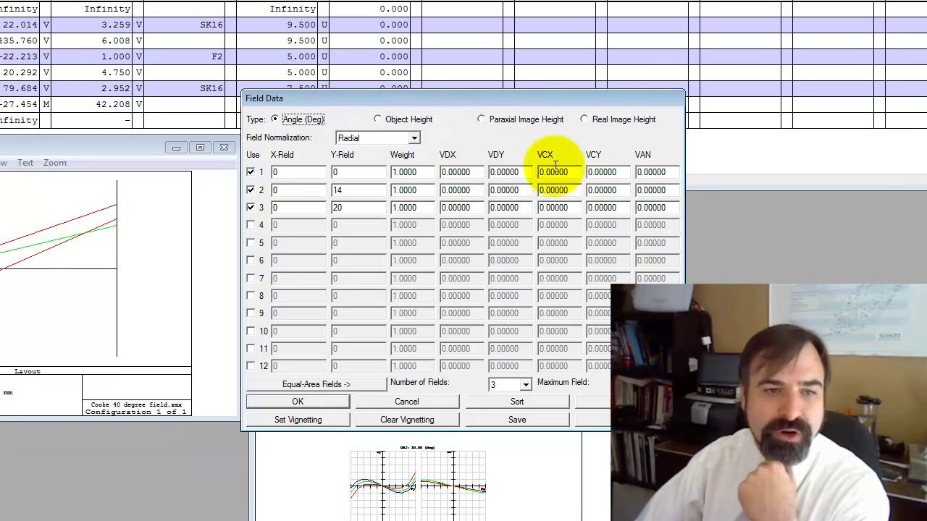
click(295, 420)
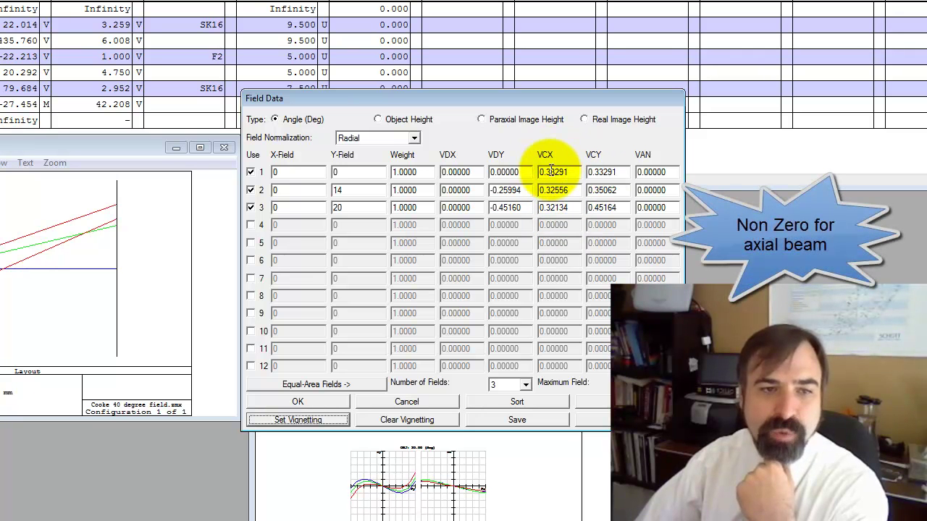
drag(554, 172, 582, 171)
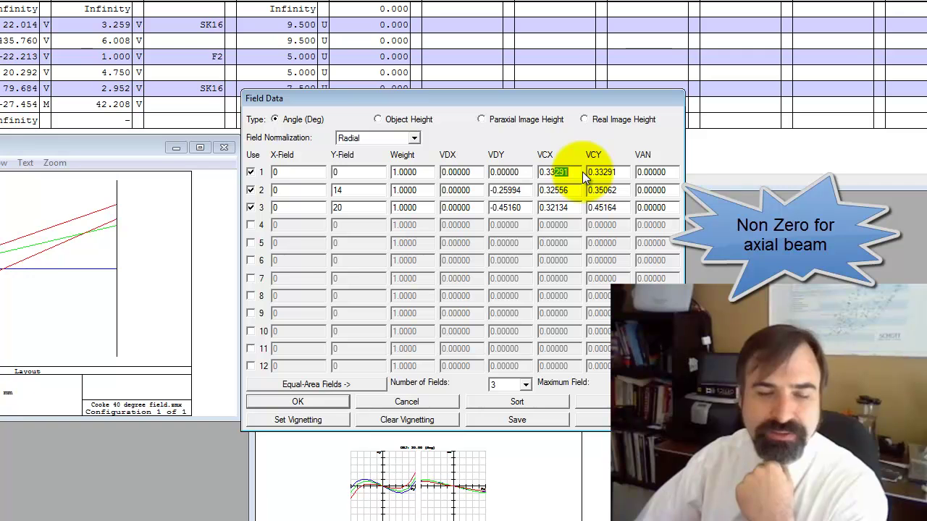
click(310, 399)
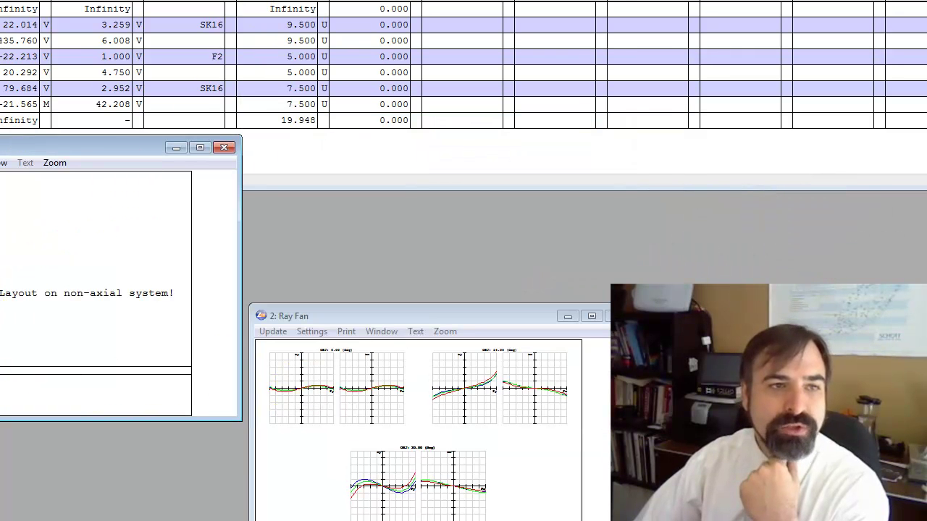
Open a 3D Layout of the triplet and move it to the lower left.
key(ctrl+l)
drag(393, 8, 257, 115)
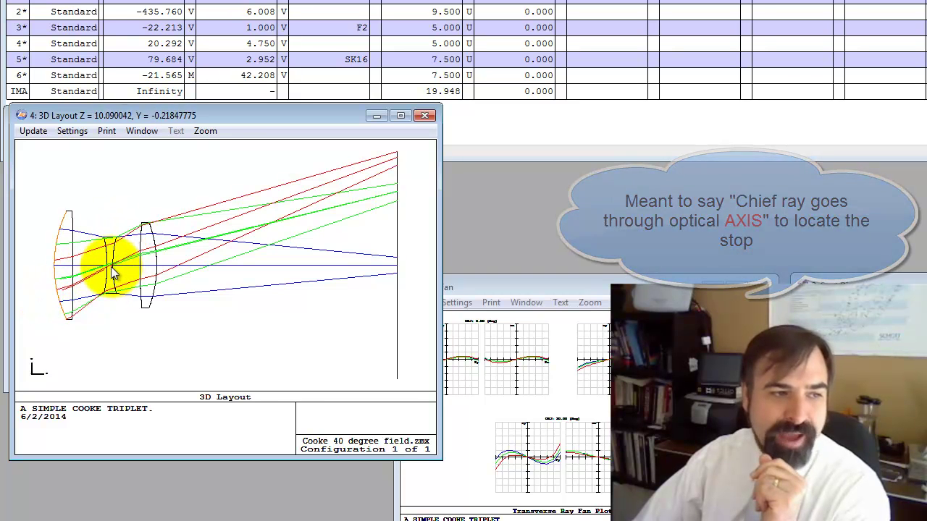
Make surface 4 the aperture stop.
double_click(55, 44)
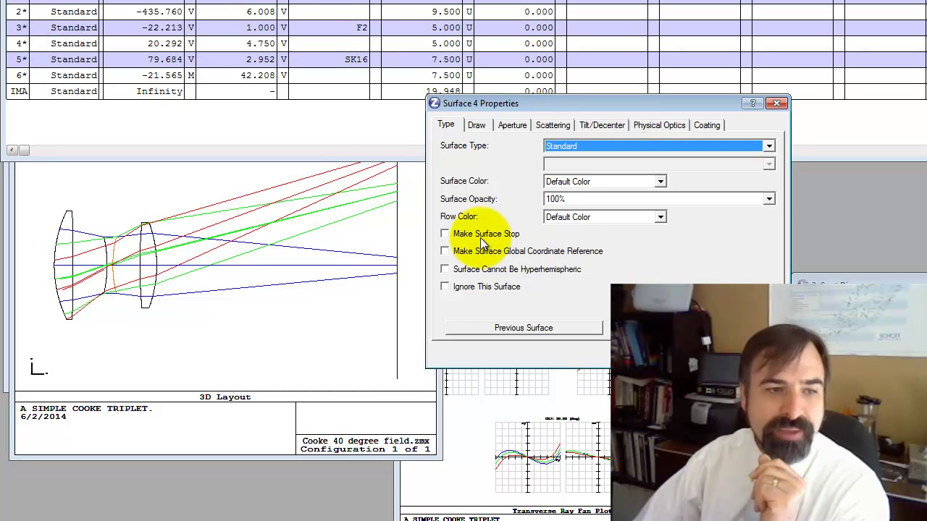
click(478, 236)
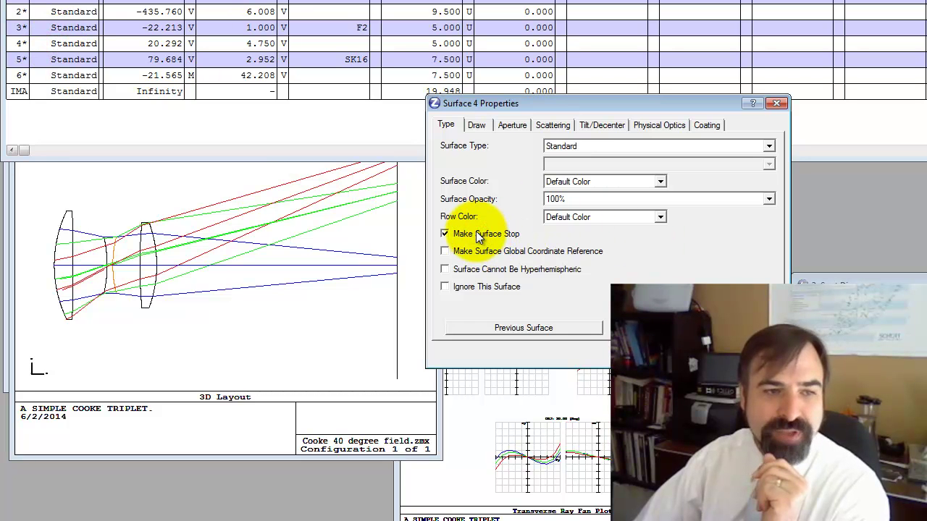
click(638, 349)
click(265, 278)
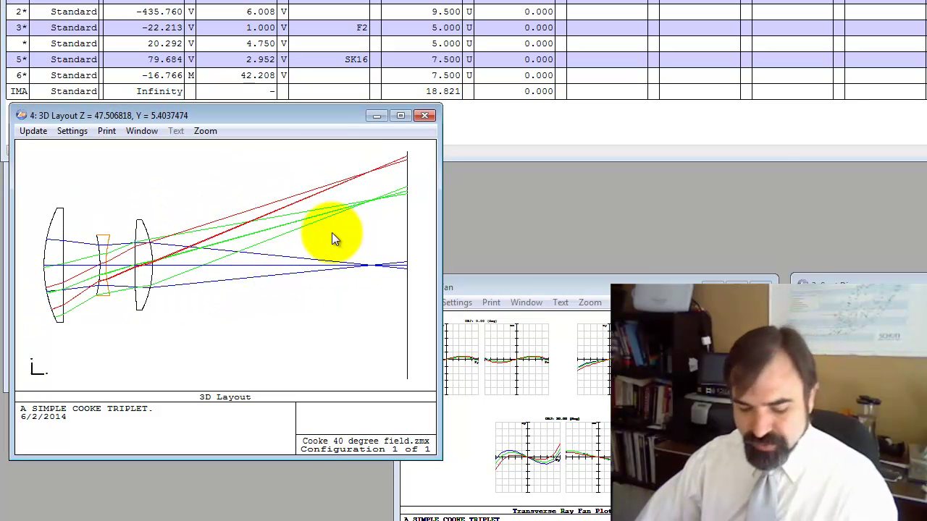
Compute vignetting factors for the three fields and check field 1's VCX value.
key(ctrl+f)
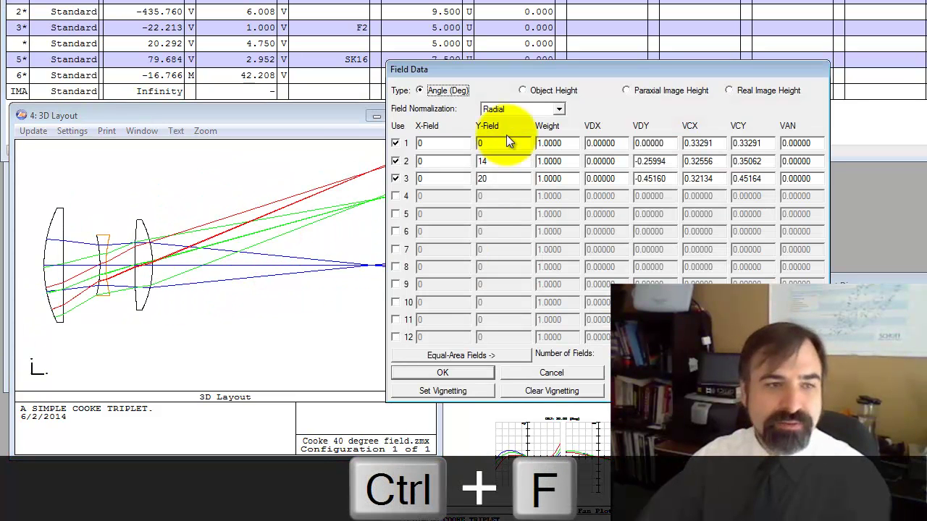
click(442, 390)
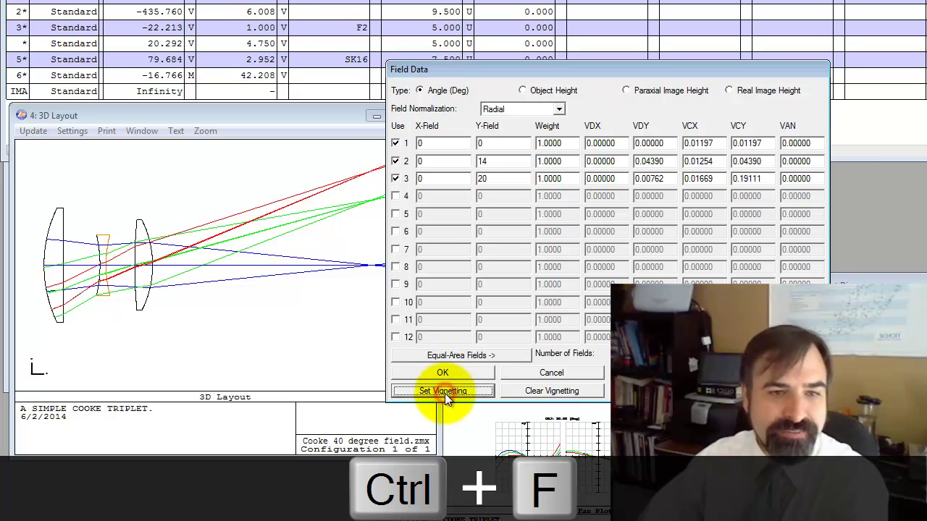
double_click(695, 144)
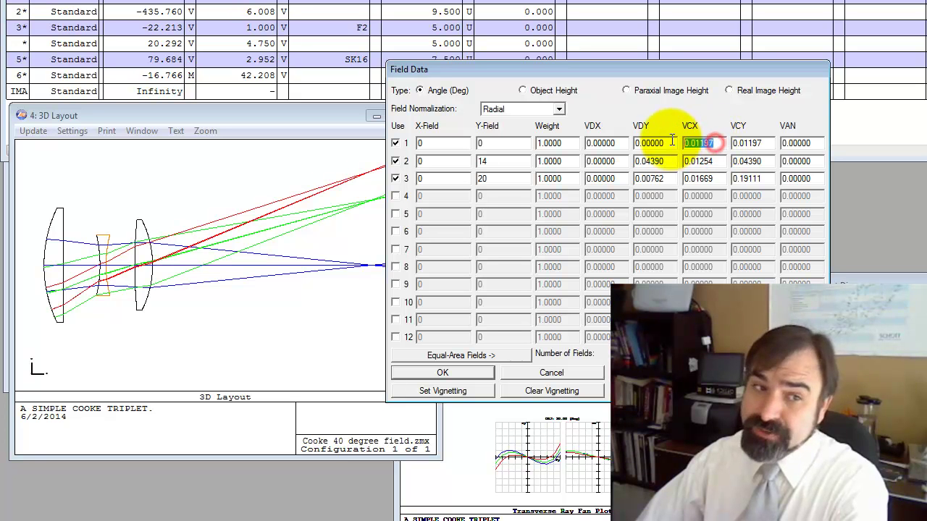
Clear and recompute the vignetting, giving field 3 VDY -0.00509 and VCY 0.20381.
click(451, 374)
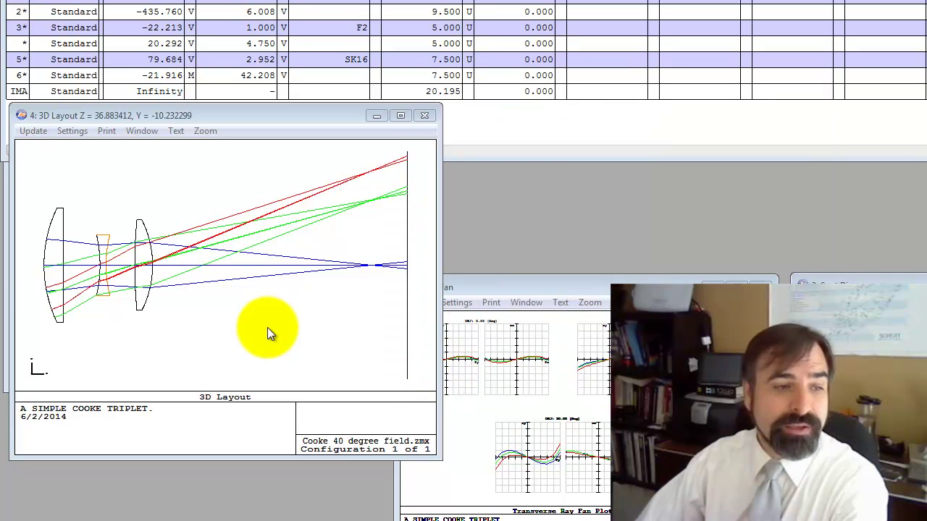
mouse_move(267, 327)
mouse_down()
mouse_move(235, 314)
mouse_move(141, 239)
mouse_move(154, 227)
mouse_up()
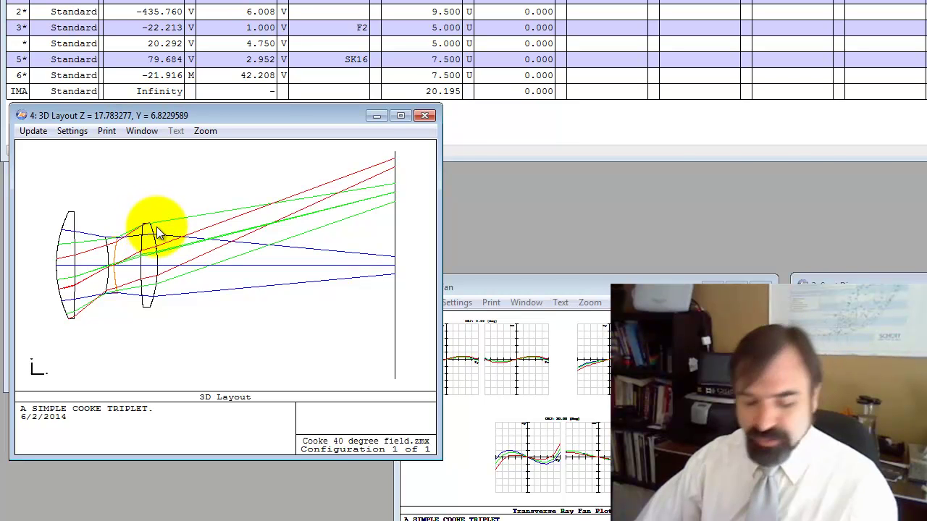
key(ctrl+f)
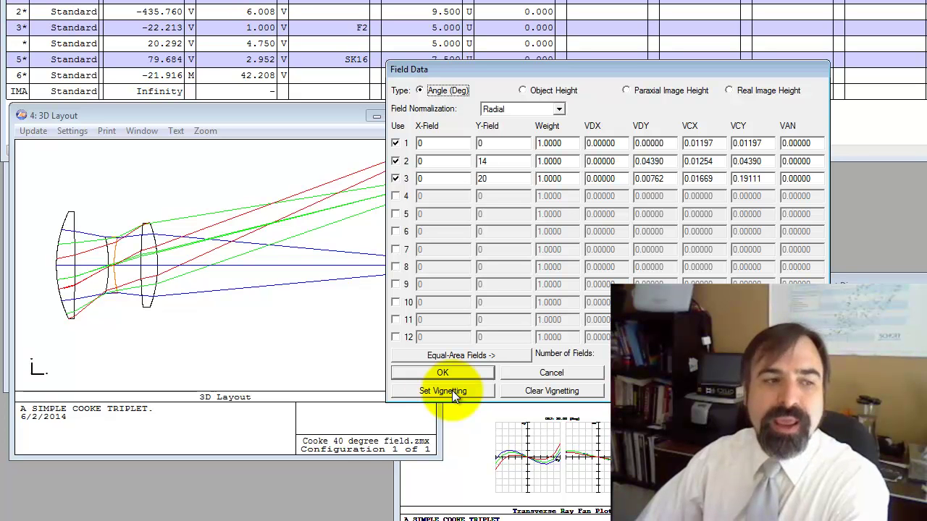
click(538, 393)
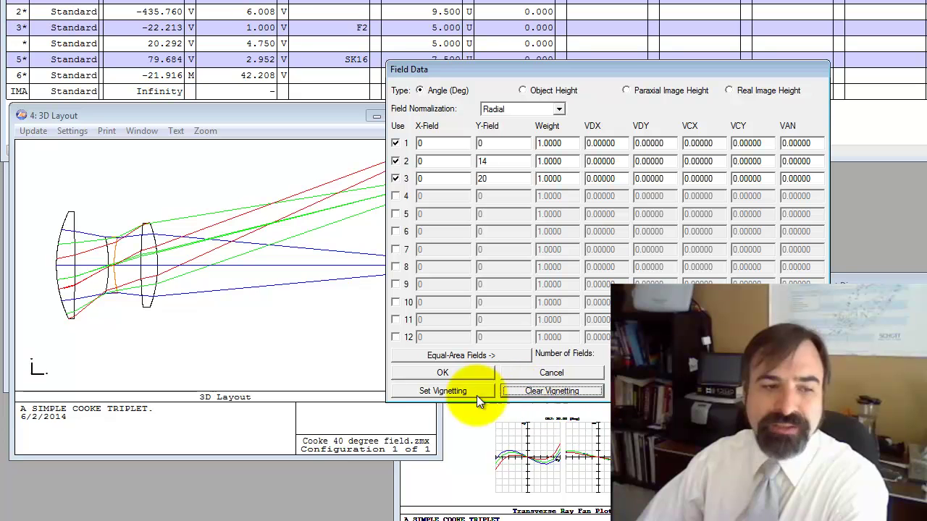
click(446, 391)
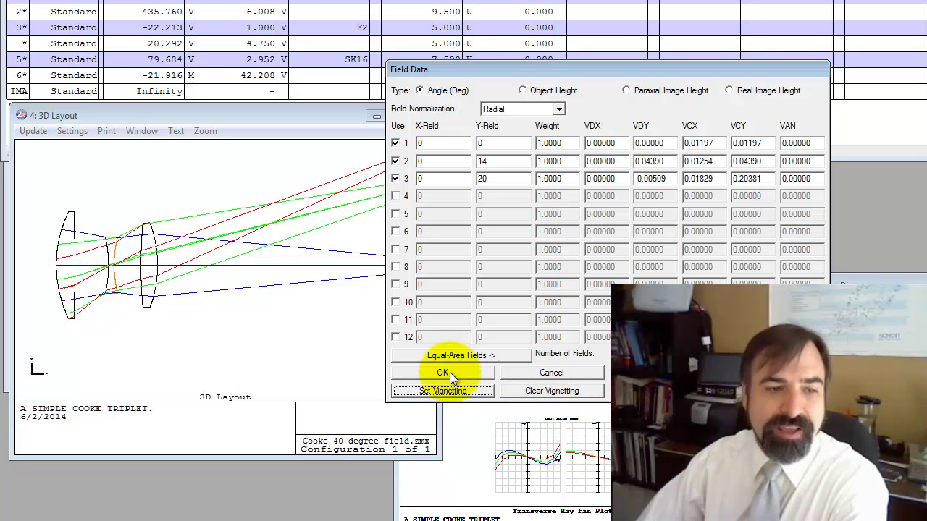
click(450, 373)
Inspect where the rays land on the image plane in the 3D Layout.
click(221, 254)
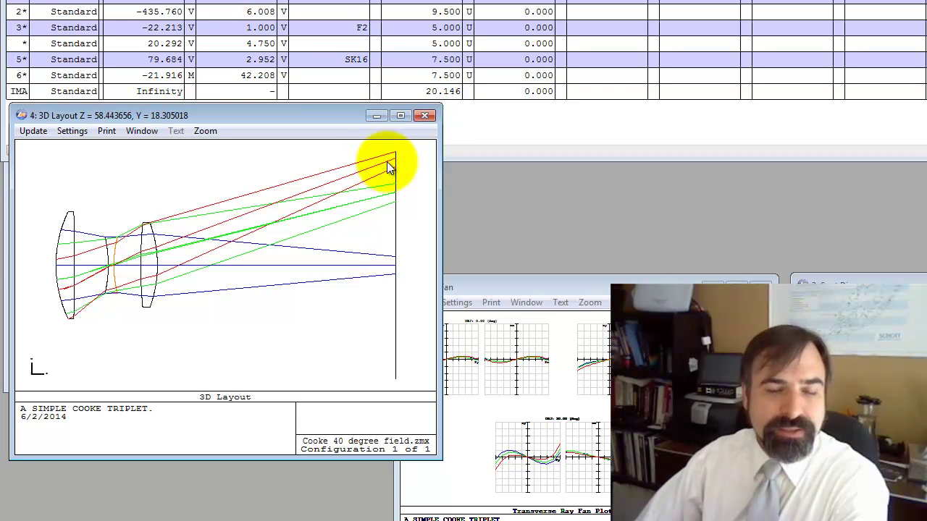
click(381, 269)
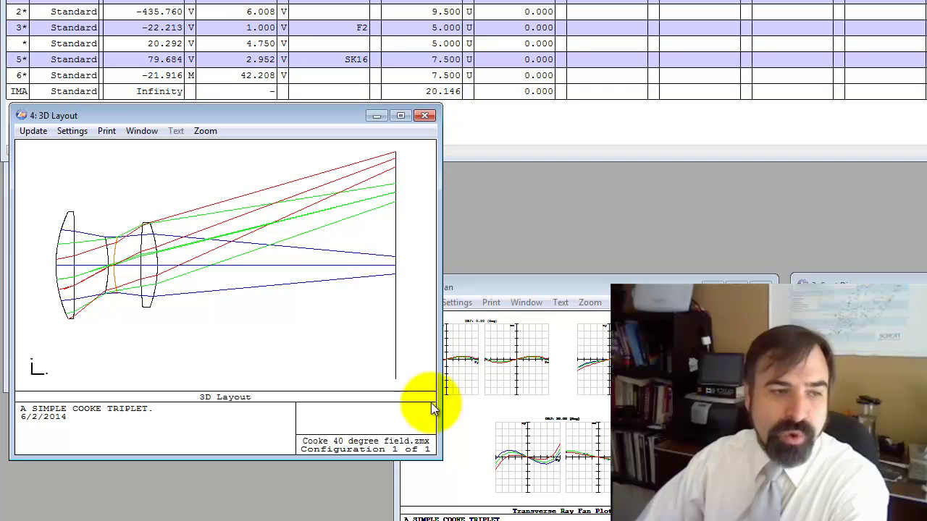
drag(284, 303, 236, 213)
Make surface 3 the aperture stop.
key(ctrl+f)
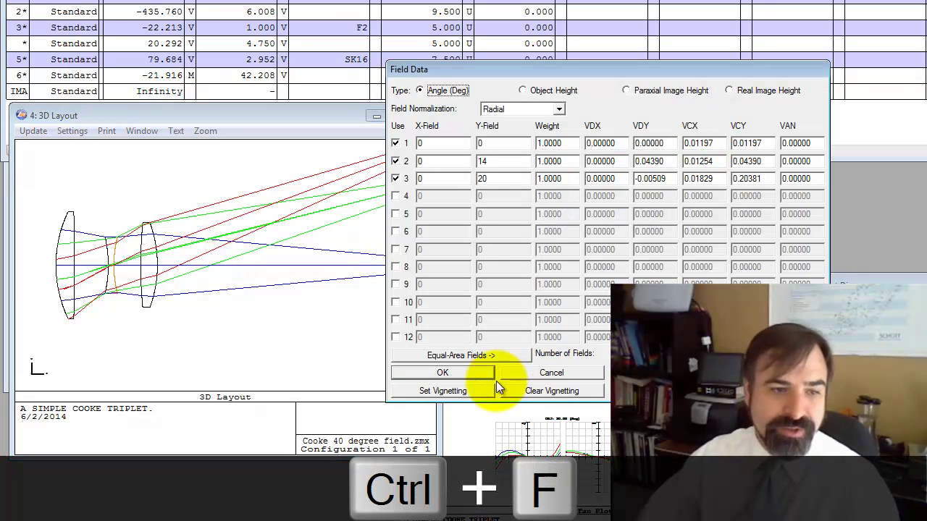
click(512, 371)
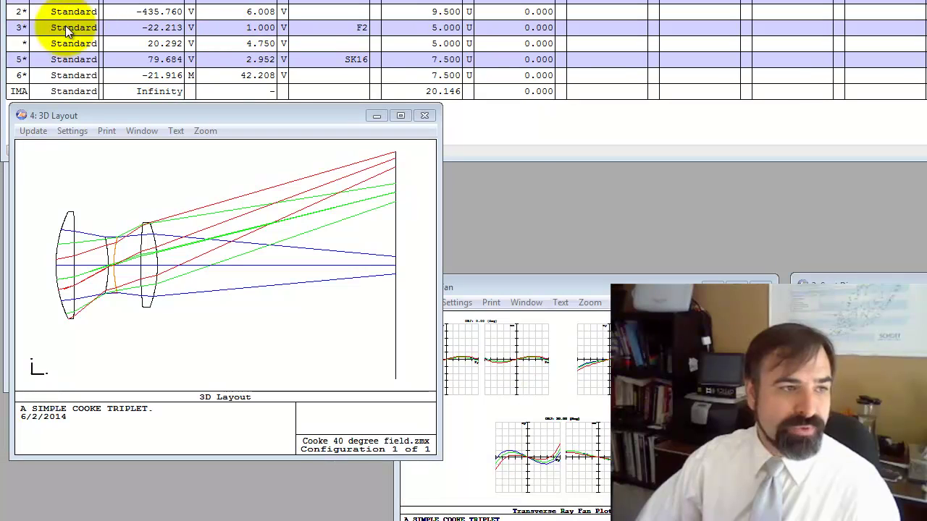
double_click(50, 28)
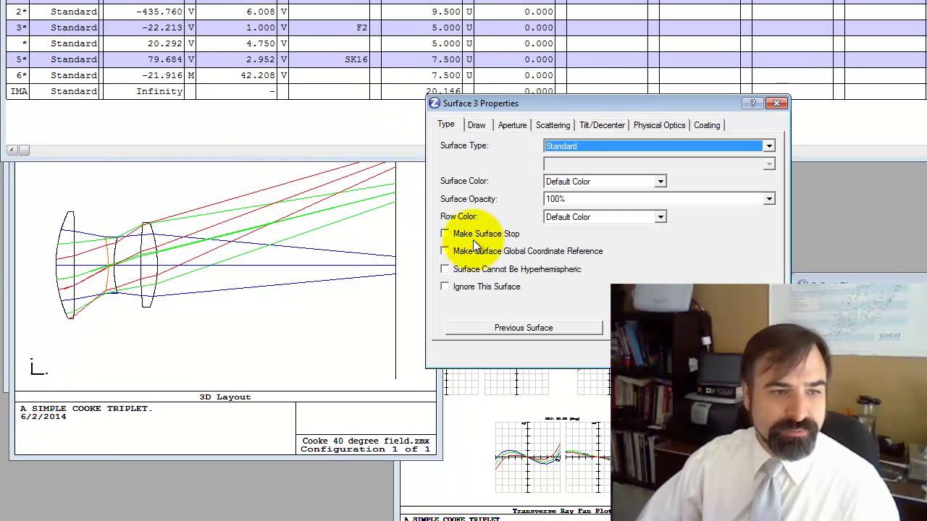
click(445, 233)
click(613, 366)
Clear the old vignetting factors and recompute them for the surface 3 stop.
key(ctrl+f)
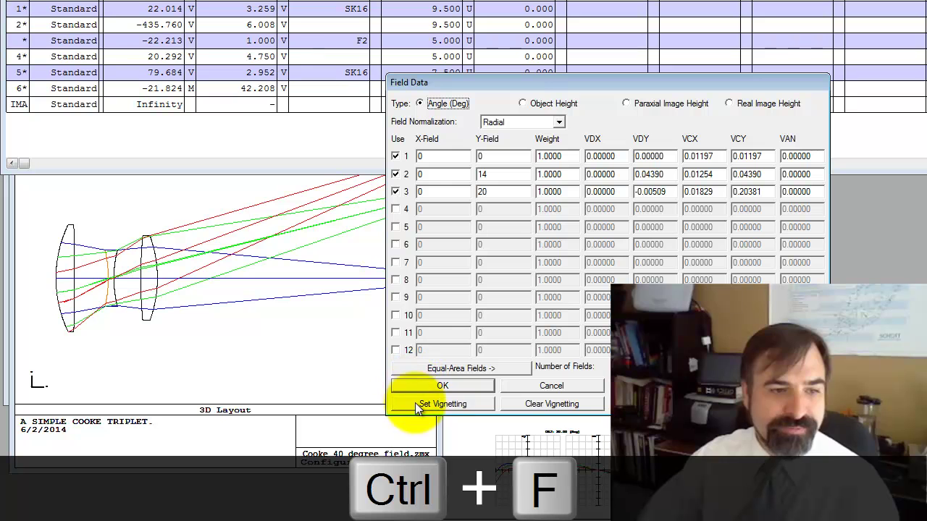
click(536, 404)
click(453, 404)
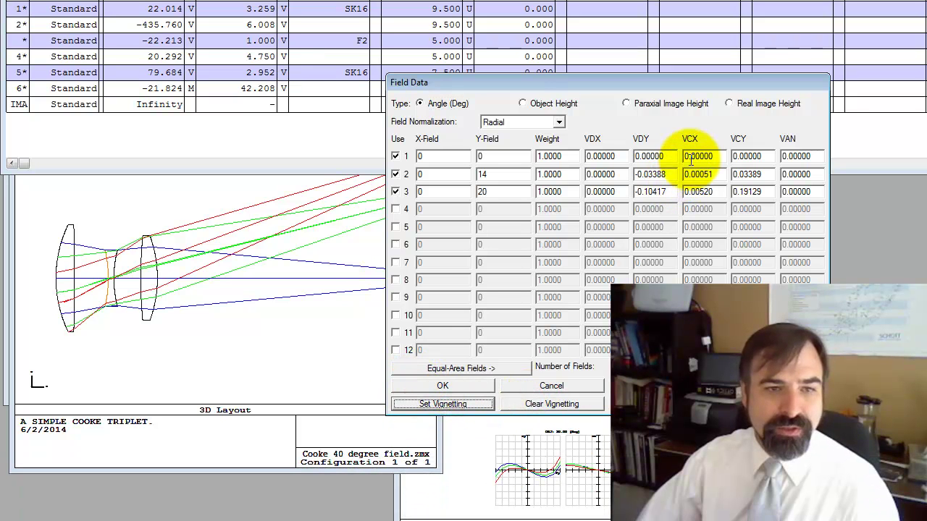
click(443, 384)
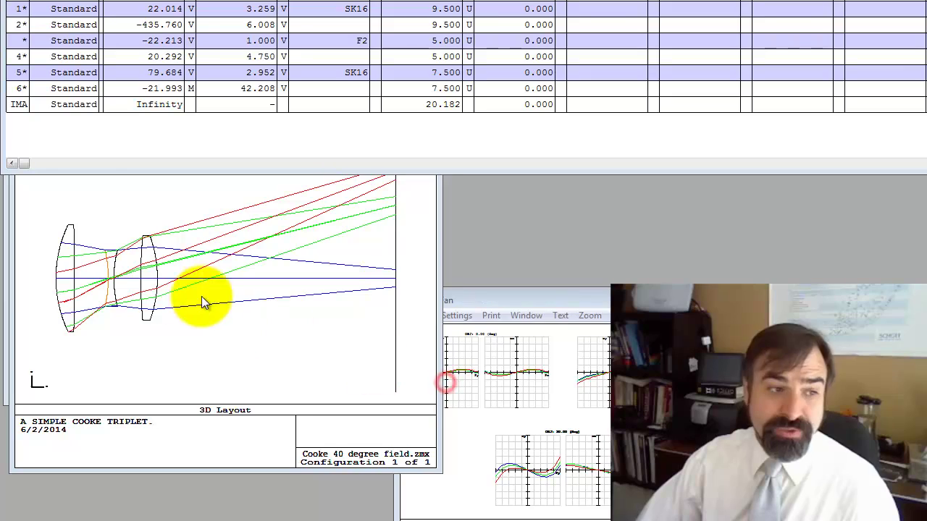
click(145, 290)
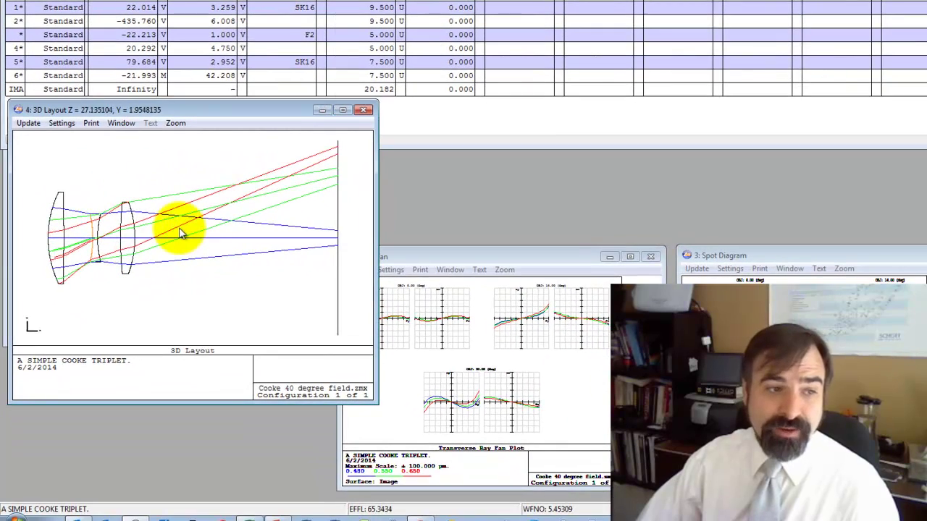
Reset all fields' vignetting factors to zero in Field Data.
key(ctrl+f)
click(434, 345)
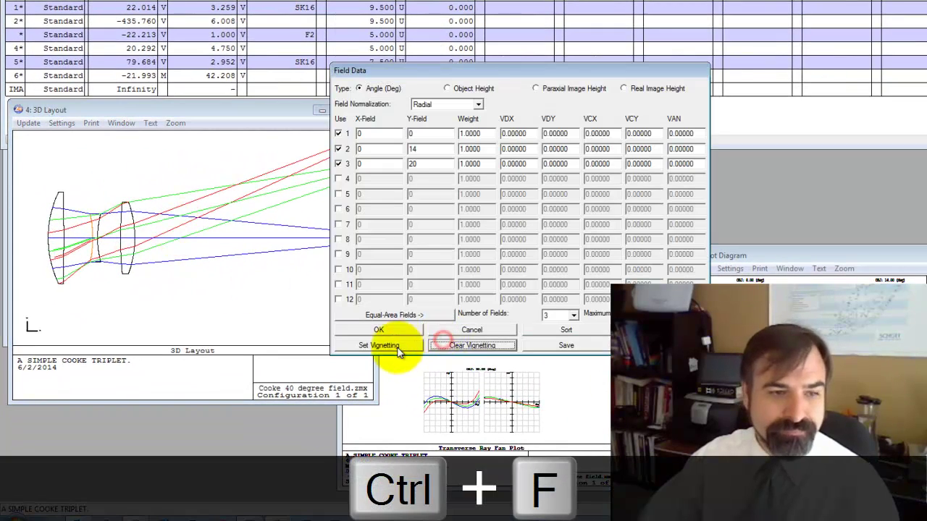
click(390, 329)
click(250, 274)
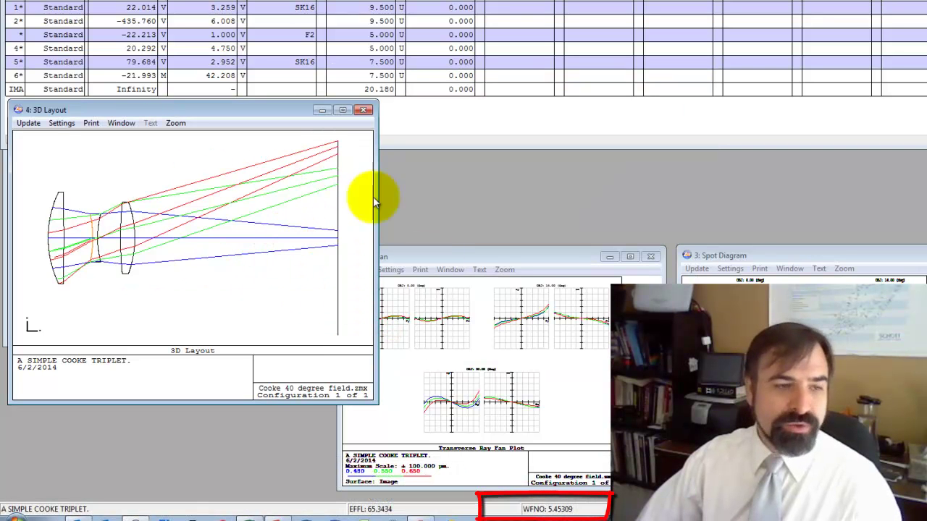
Change surface 3's semi-diameter from 5.000 to 3.800 and check the 3D Layout.
click(370, 45)
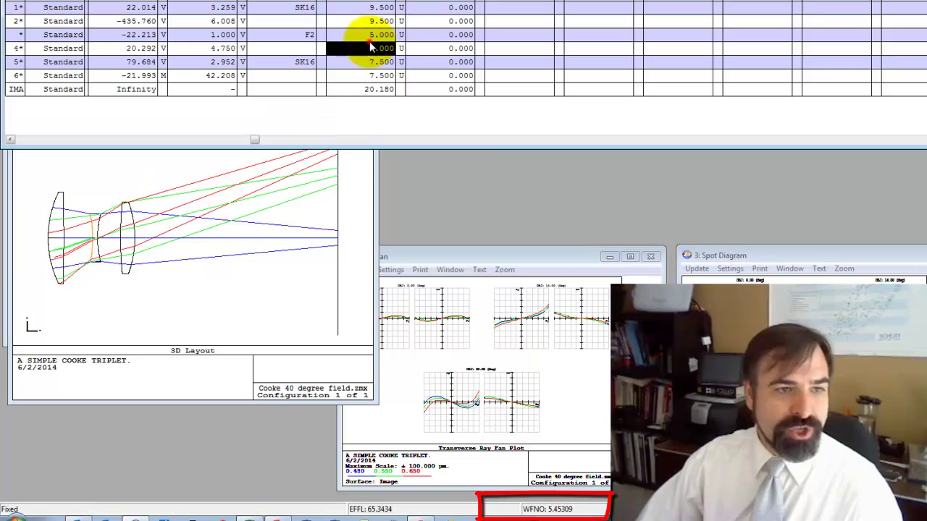
key(Up)
text(4)
key(Return)
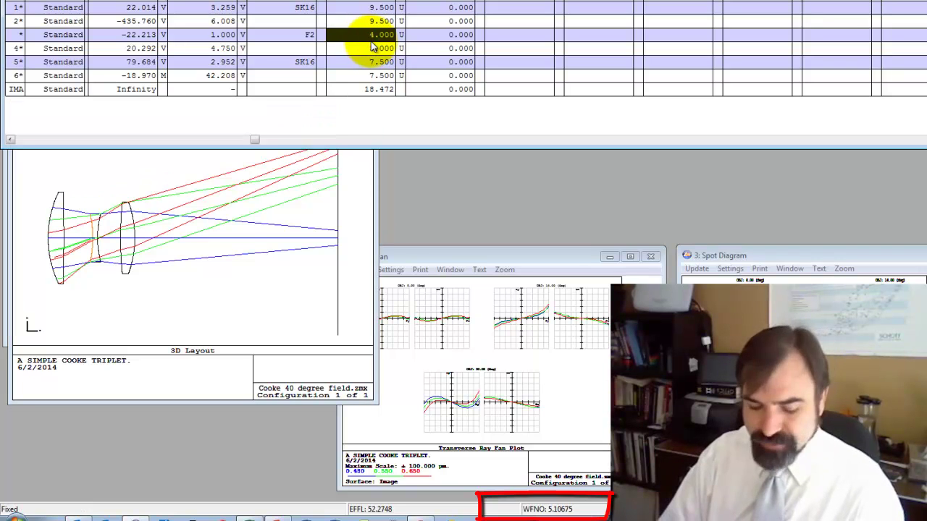
text(3)
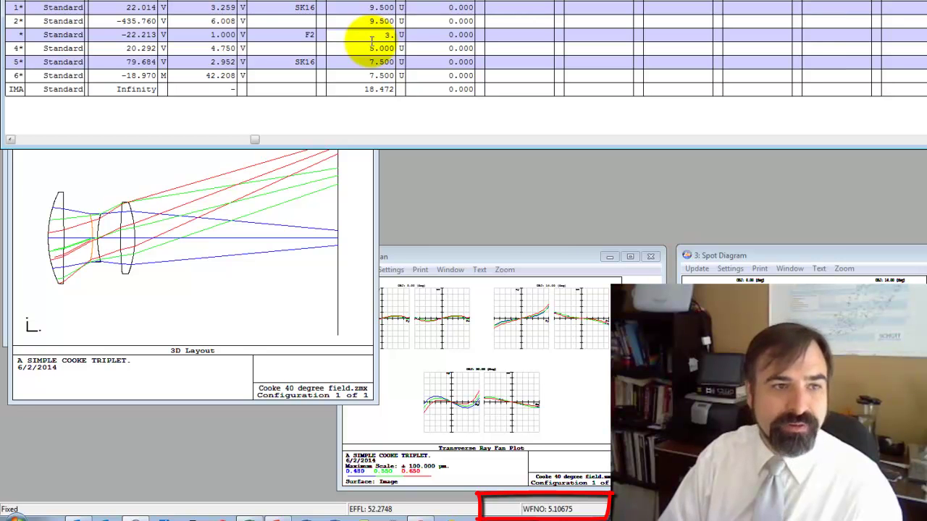
key(Return)
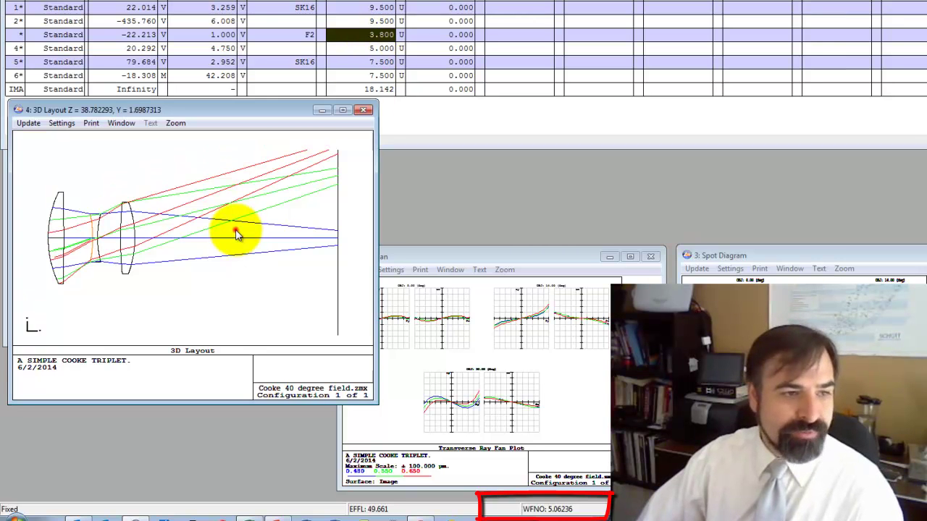
click(236, 231)
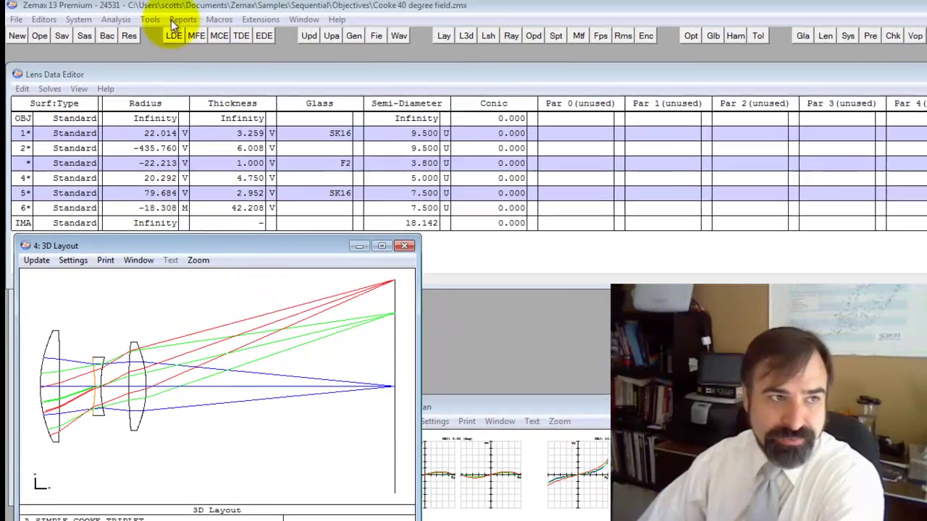
Open the System Data report and find the exit pupil position of -52.11054.
click(186, 0)
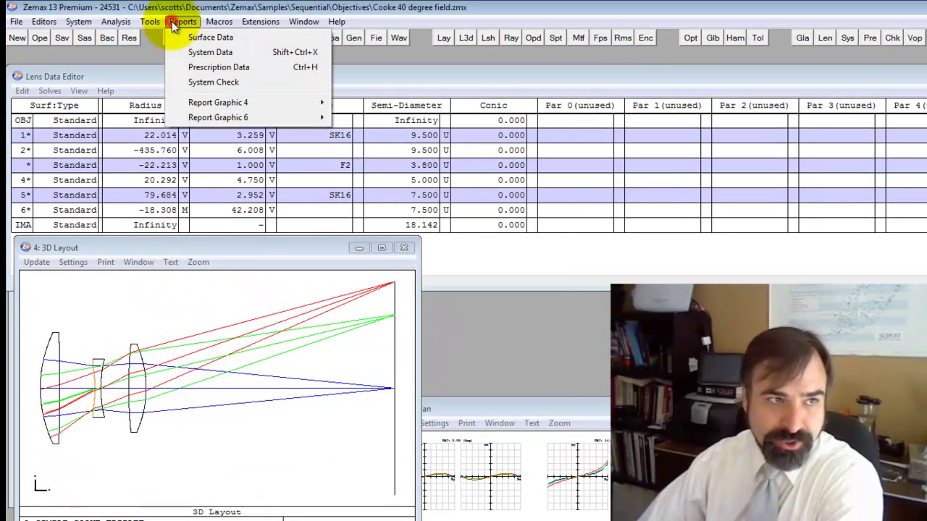
click(194, 54)
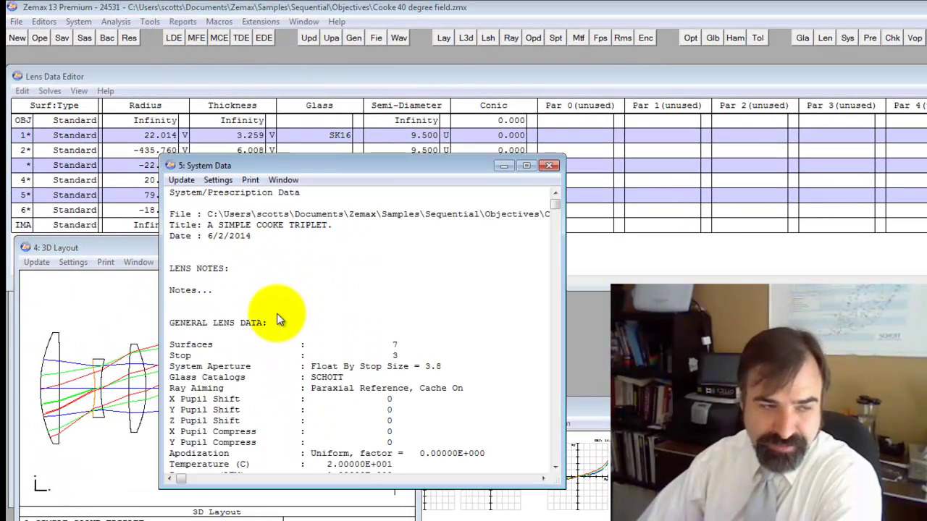
scroll(277, 319, down, 4)
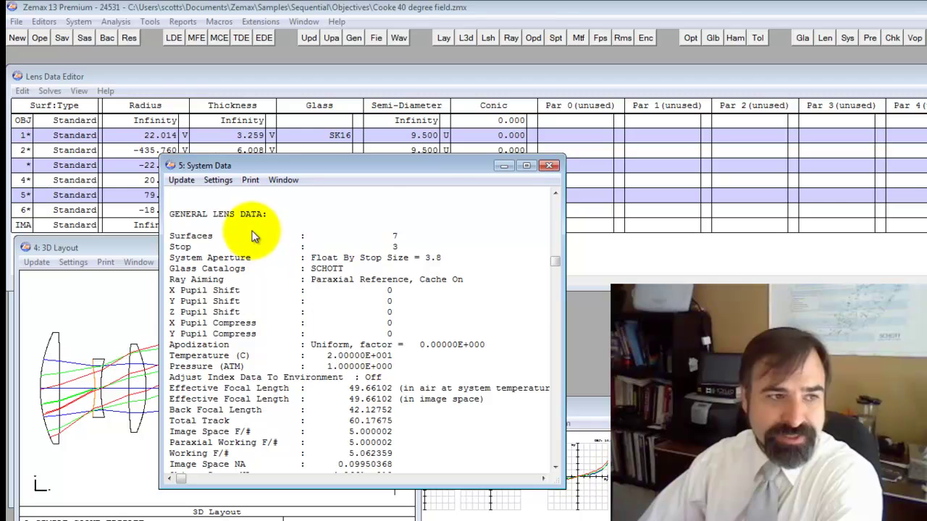
scroll(251, 289, down, 3)
scroll(250, 289, down, 2)
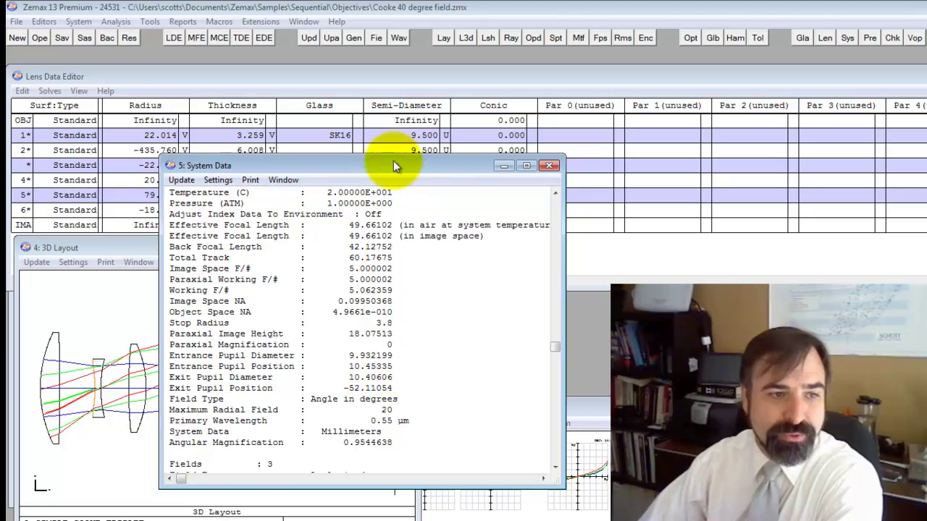
drag(389, 162, 339, 263)
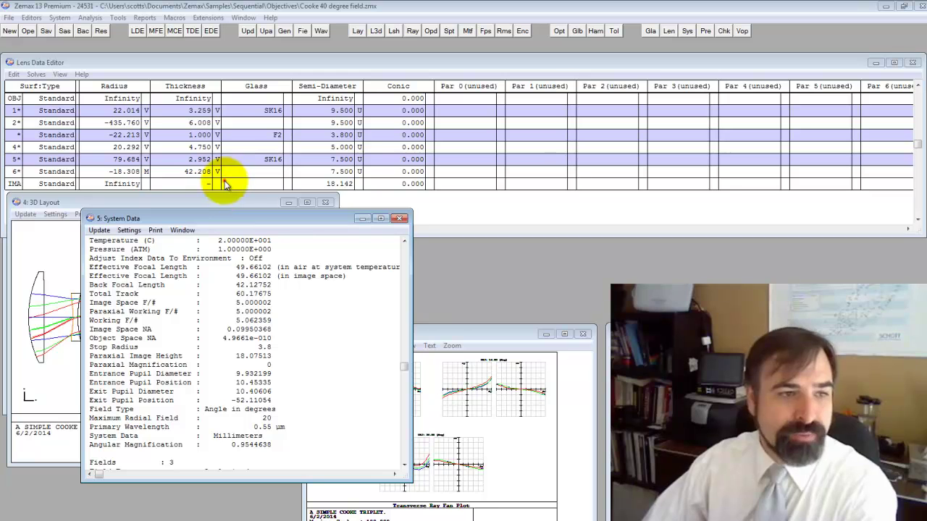
Insert two dummy surfaces before the image and give surface 8 a pickup thickness.
click(224, 183)
key(Insert)
key(Insert)
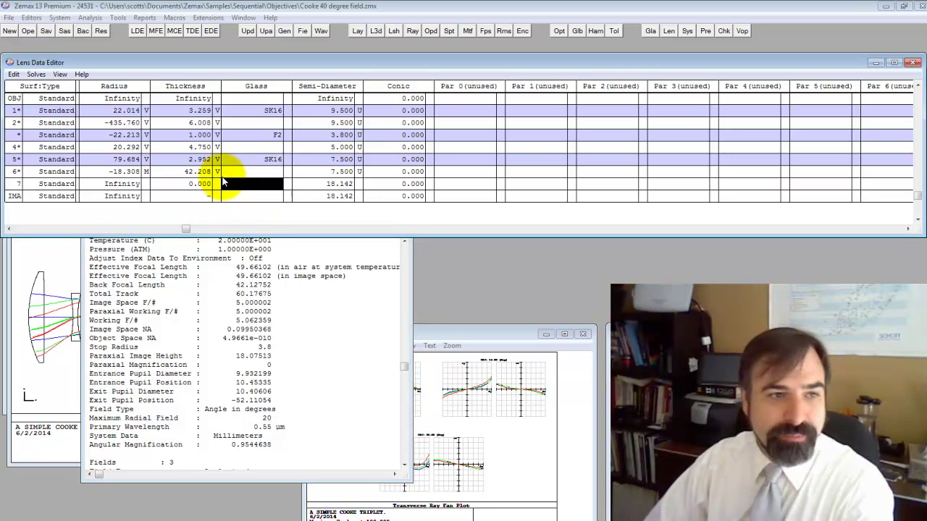
key(Down)
key(Left)
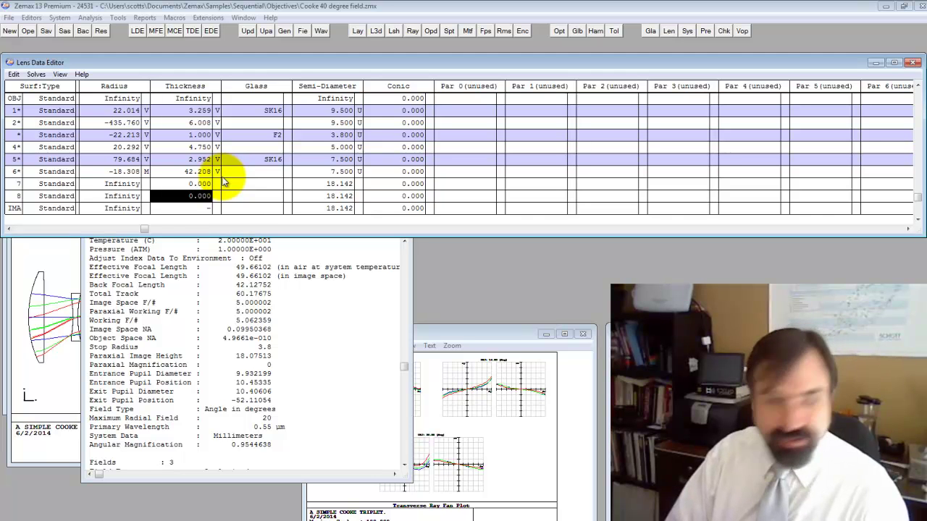
key(ctrl+z)
key(p)
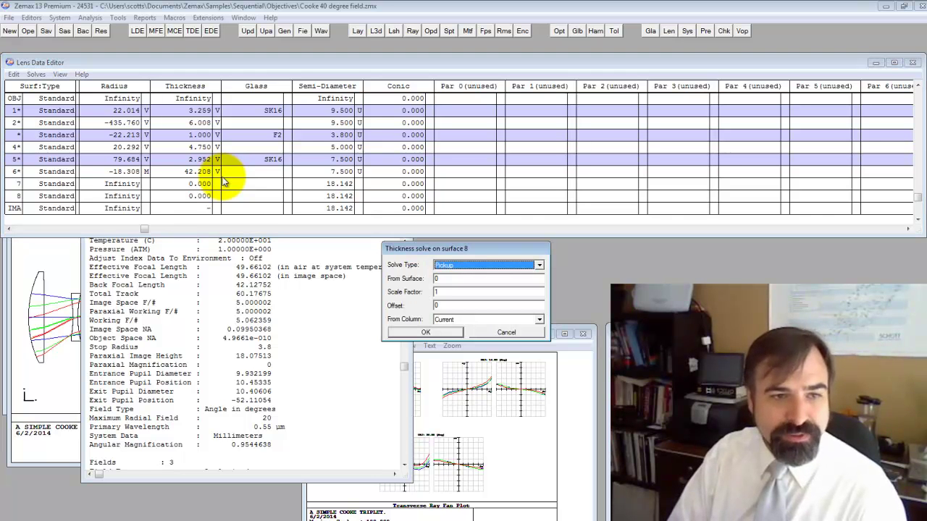
key(Tab)
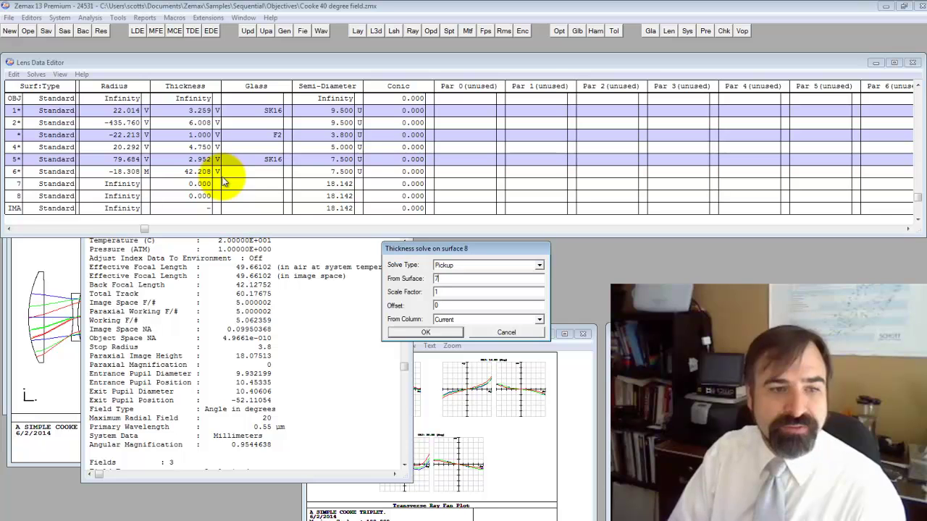
key(Return)
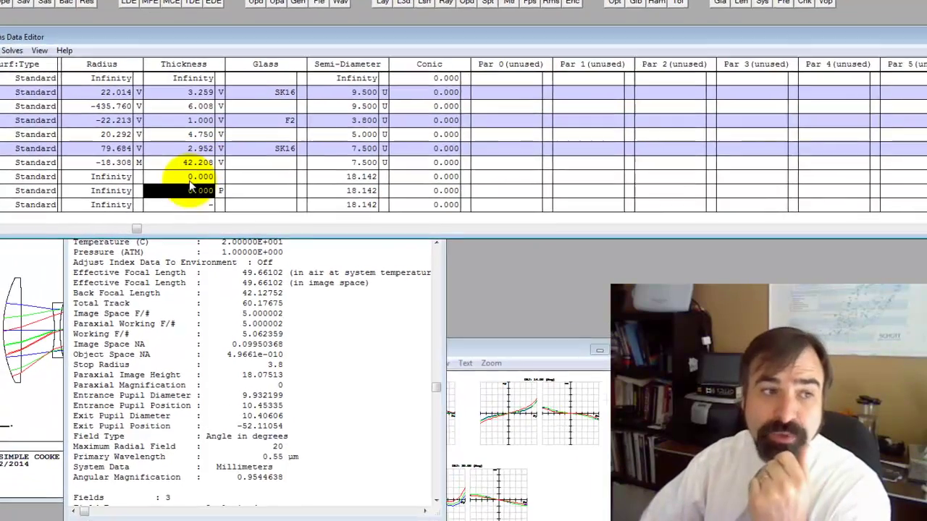
Give surface 7's thickness a Chief Ray Height solve, yielding -52.111.
click(191, 186)
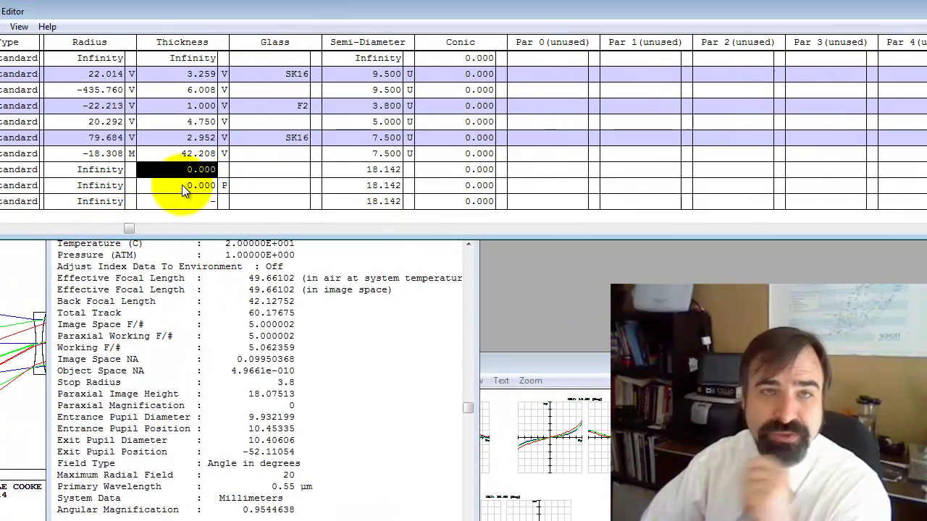
right_click(186, 167)
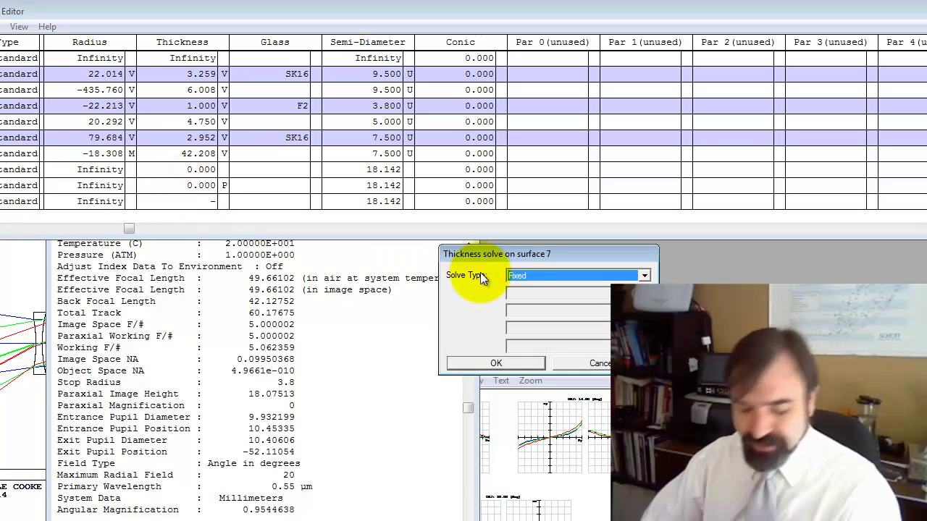
click(510, 276)
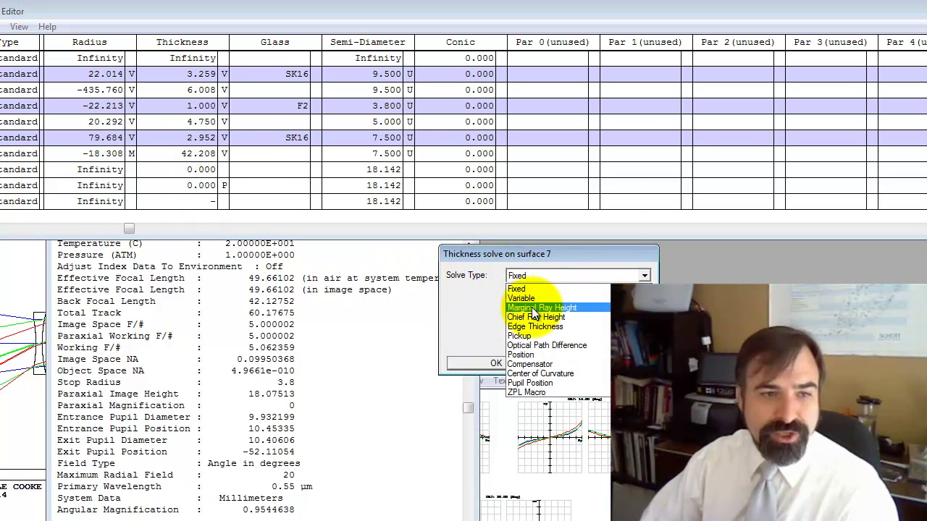
click(535, 317)
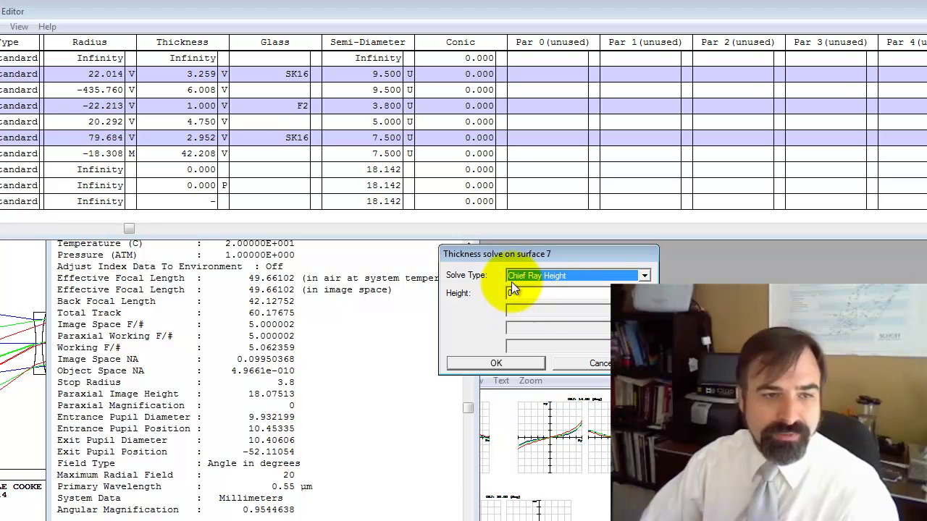
click(495, 364)
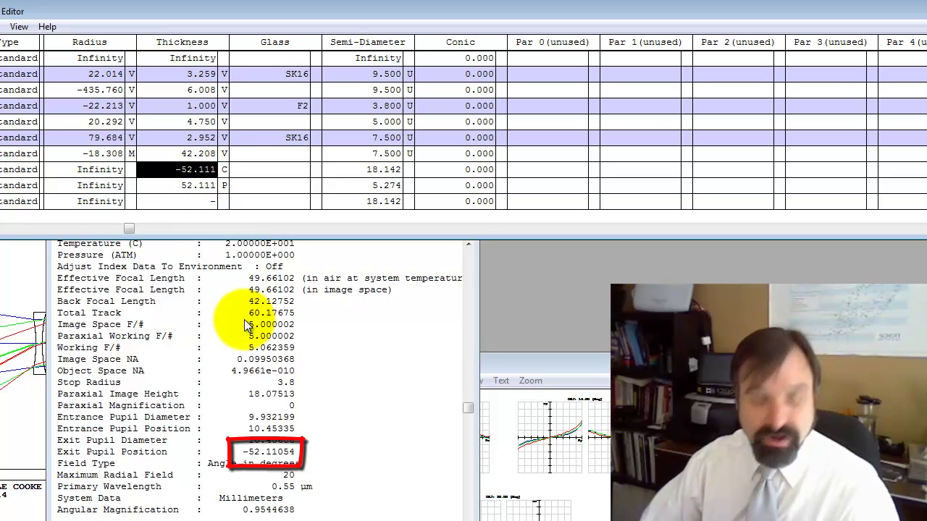
key(alt+Tab)
key(Tab)
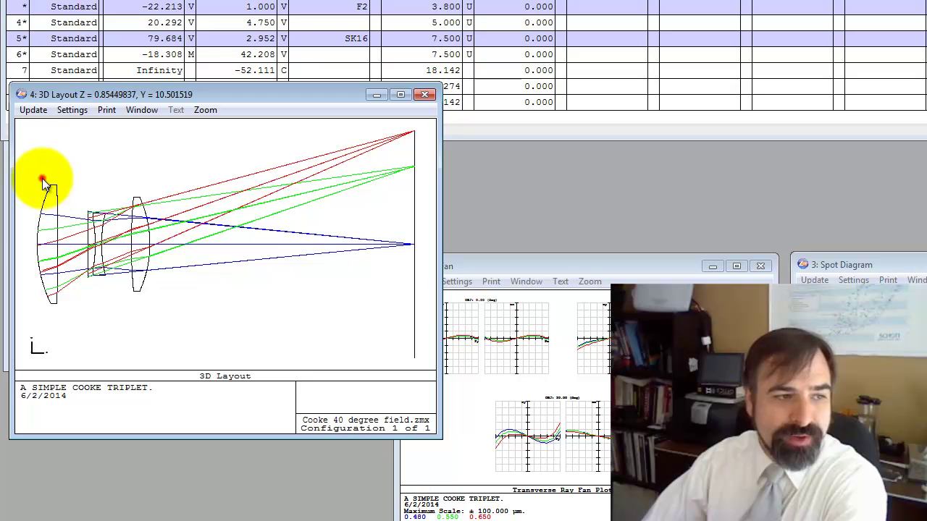
Zoom the 3D Layout onto the three lenses and read positions where the rays cross.
drag(39, 181, 182, 321)
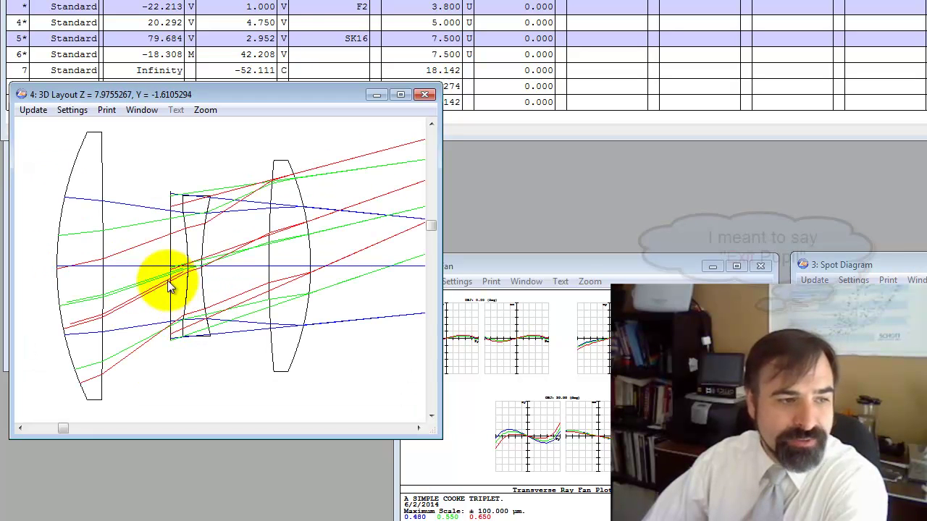
click(171, 194)
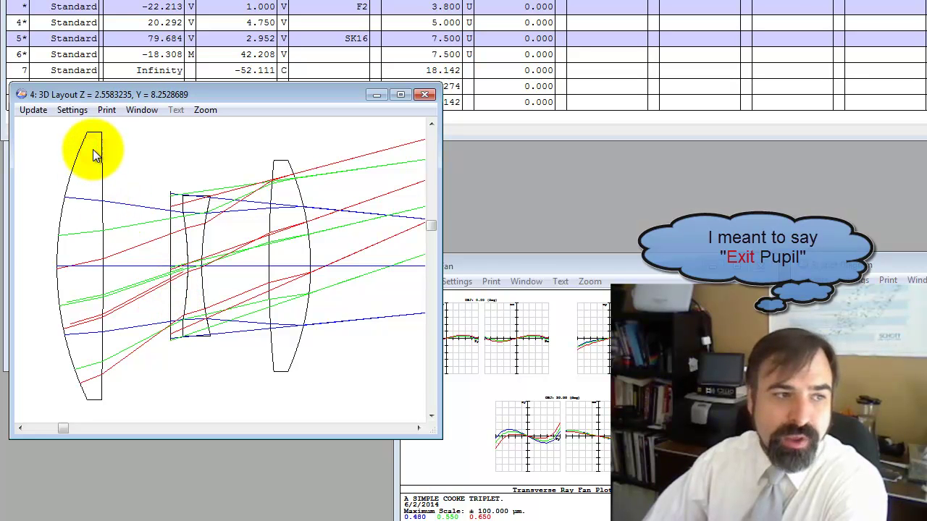
click(283, 197)
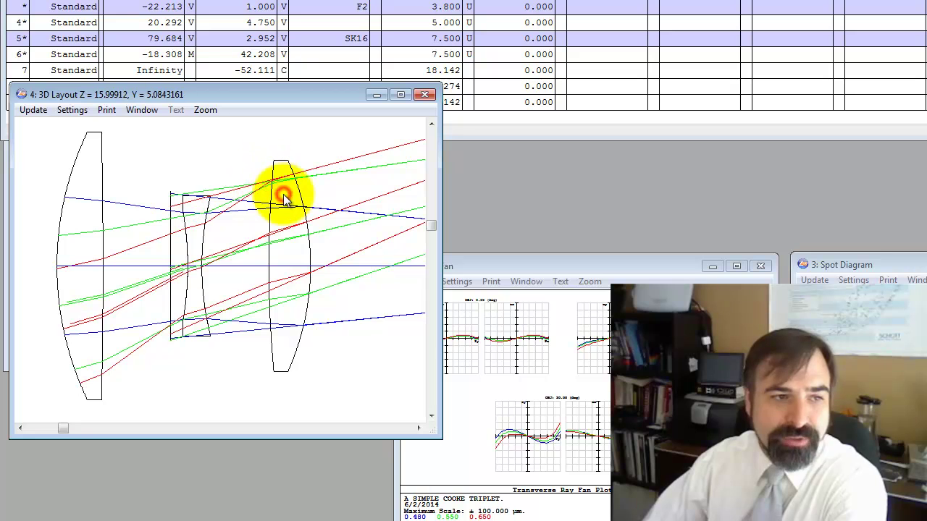
click(170, 269)
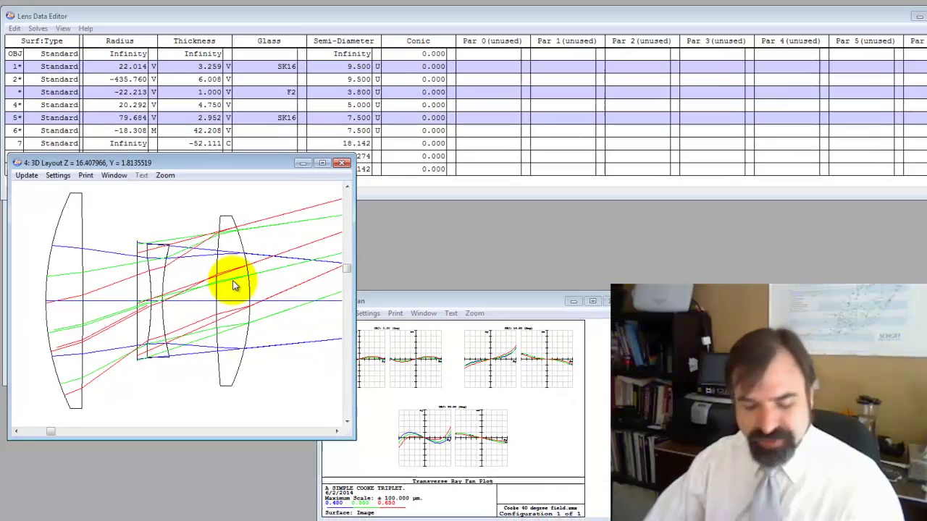
View the PowerPoint slide on the aperture stop, then return to Zemax's File menu.
key(alt+Tab)
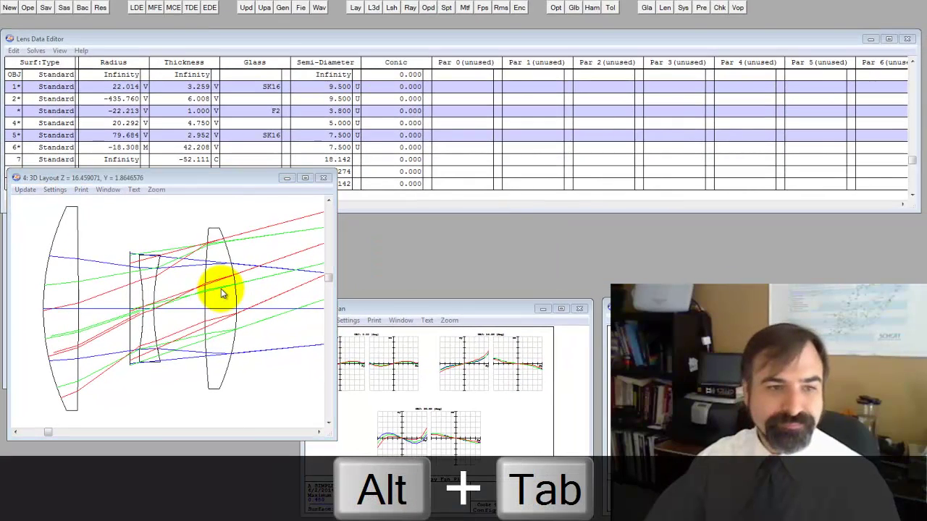
key(shift+alt+Tab)
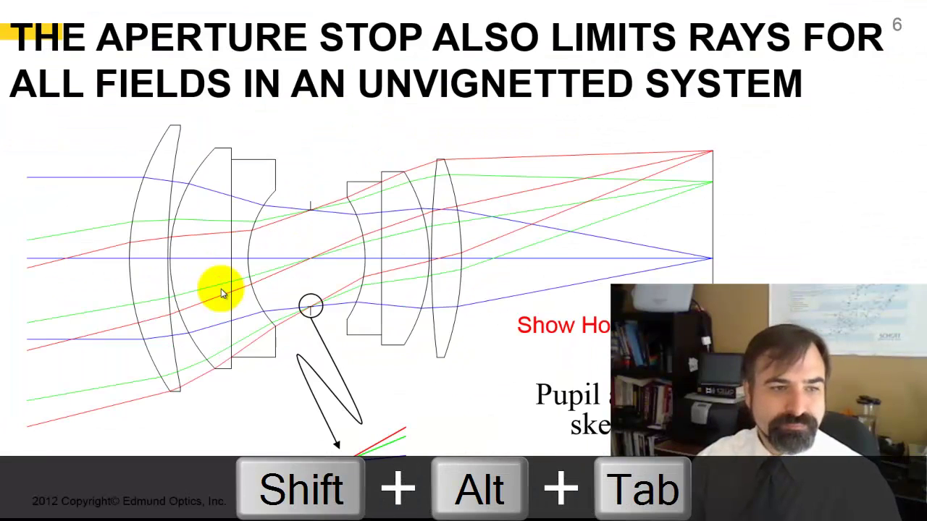
key(alt+Tab)
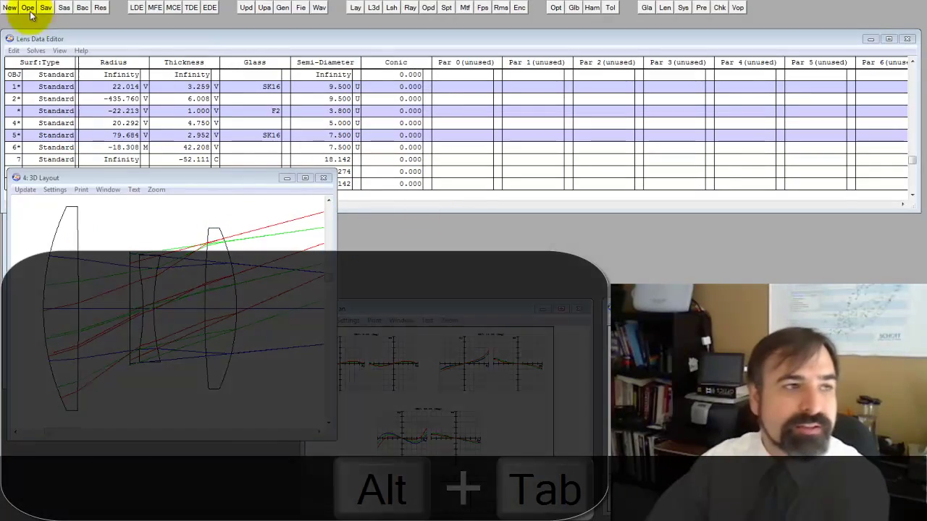
click(11, 2)
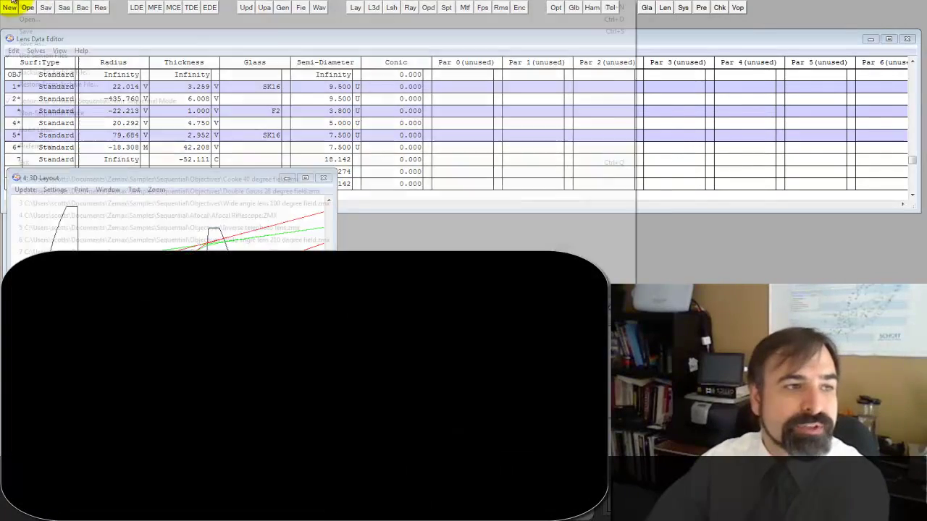
Open Double Gauss 28 degree field.zmx from recent files, answer the save prompt, and raise the Layout window.
click(44, 188)
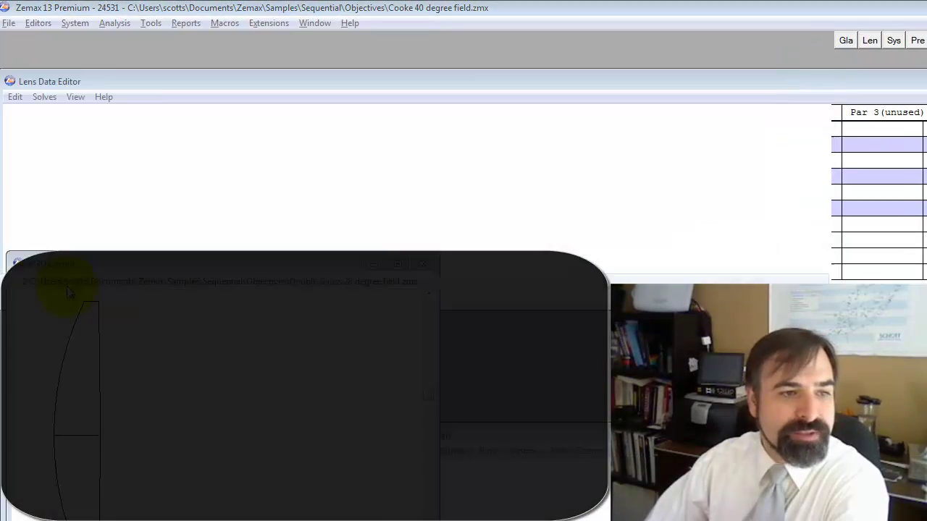
click(663, 428)
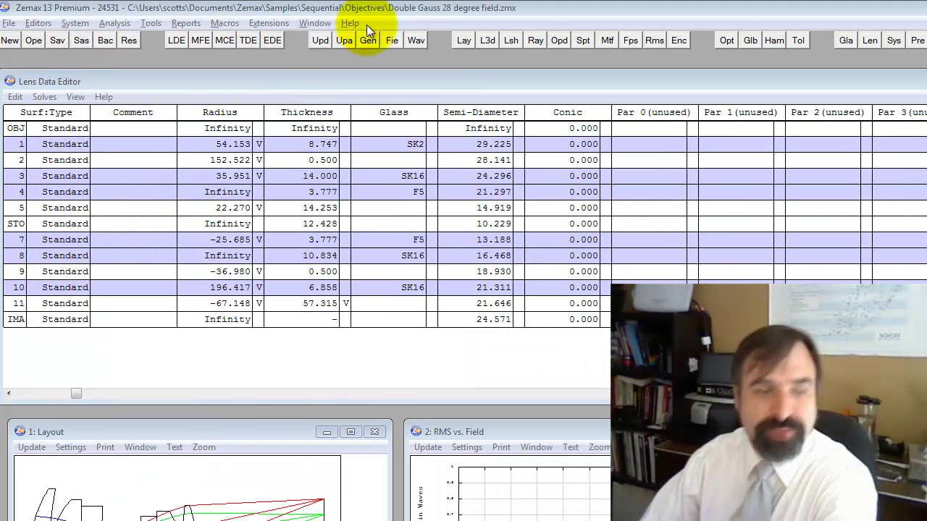
drag(229, 431, 224, 340)
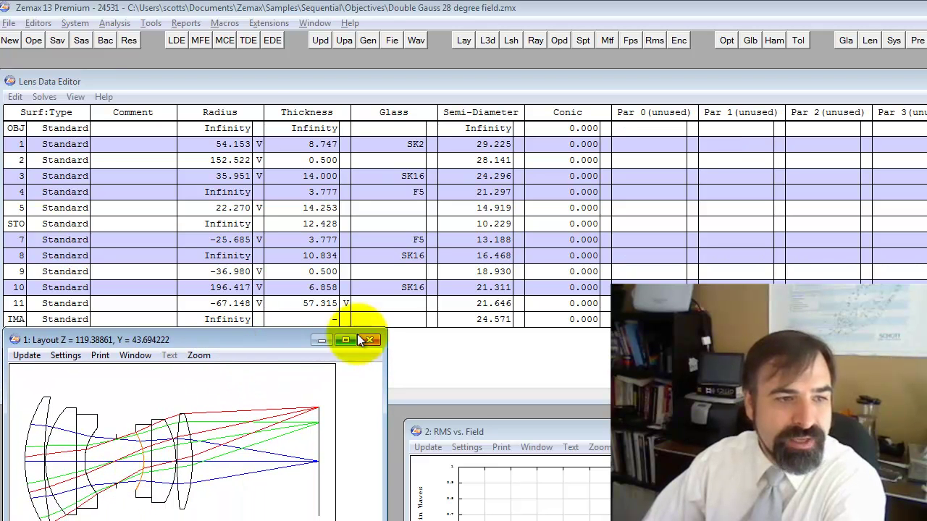
Compare the semi-diameters of surfaces 1, 3, the stop, 9 and 10.
click(478, 135)
click(475, 147)
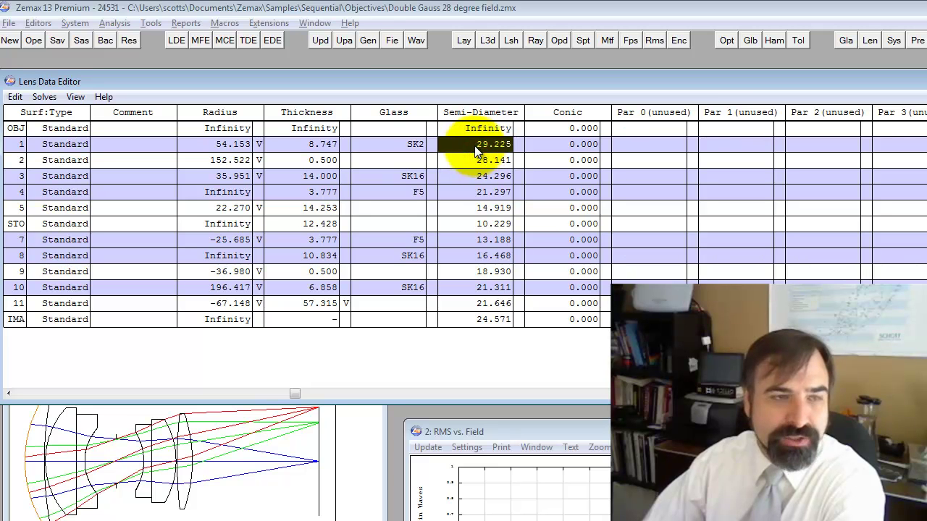
click(475, 176)
click(470, 139)
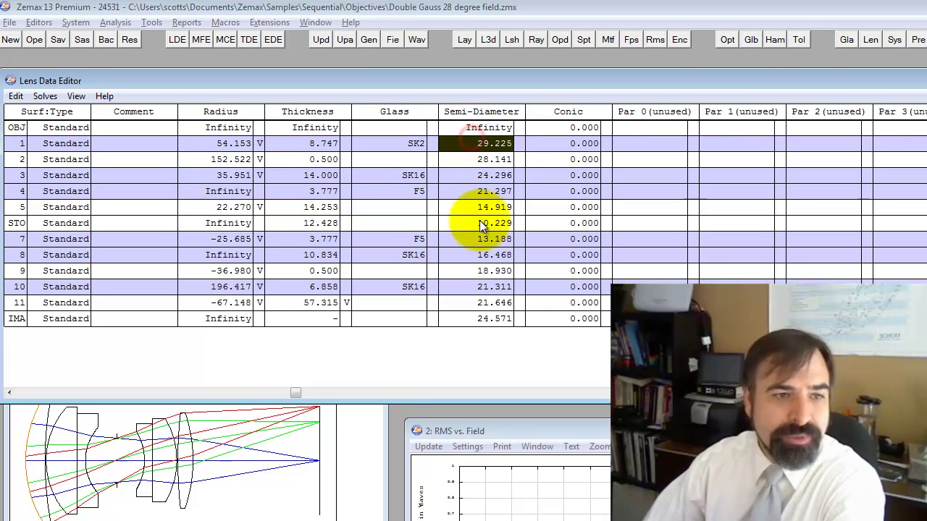
click(479, 223)
click(477, 271)
click(476, 110)
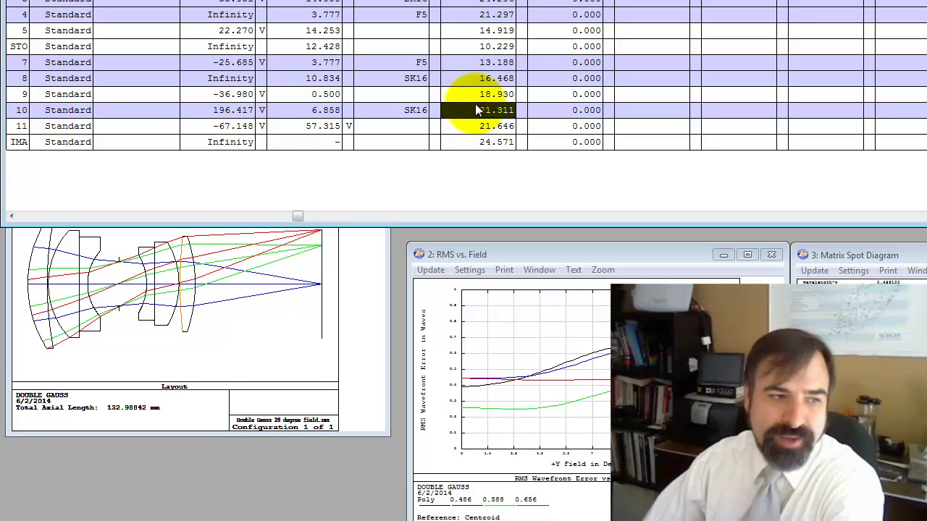
click(184, 289)
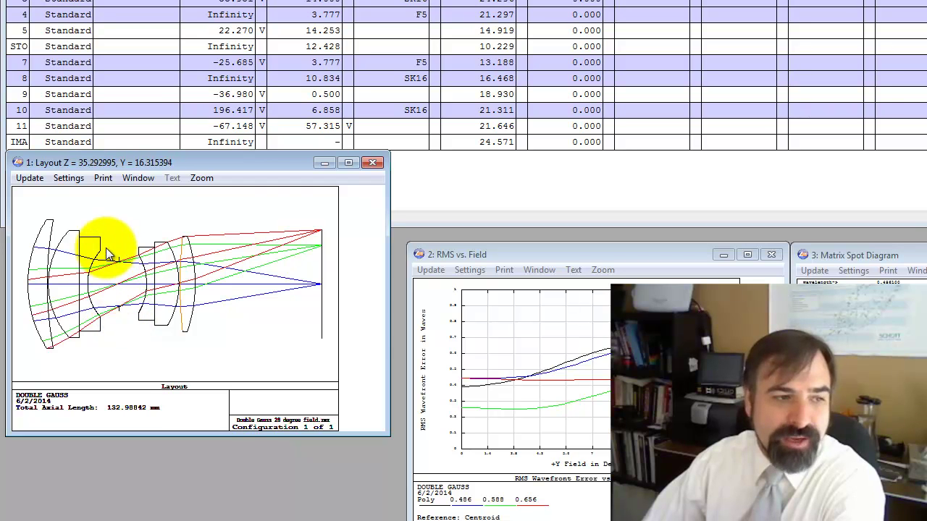
Switch ray aiming to Paraxial in the General system settings.
drag(105, 247, 144, 281)
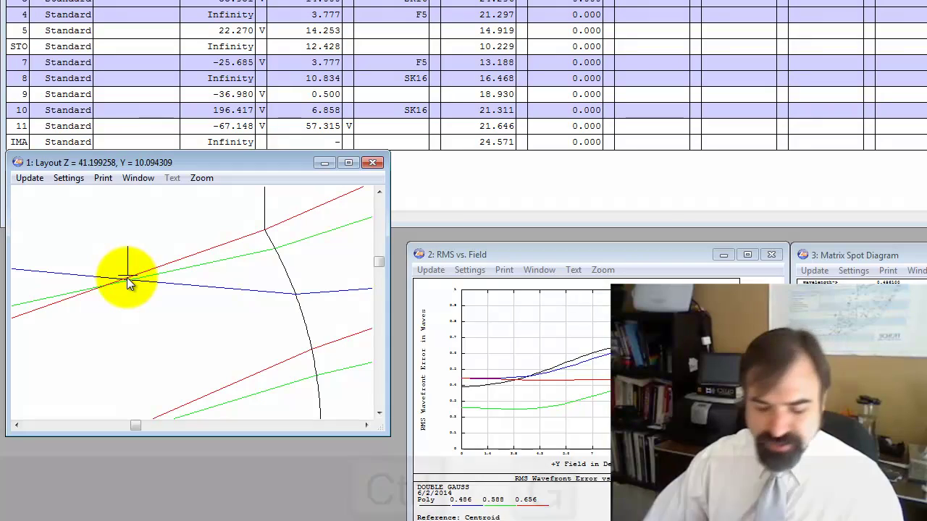
key(ctrl+g)
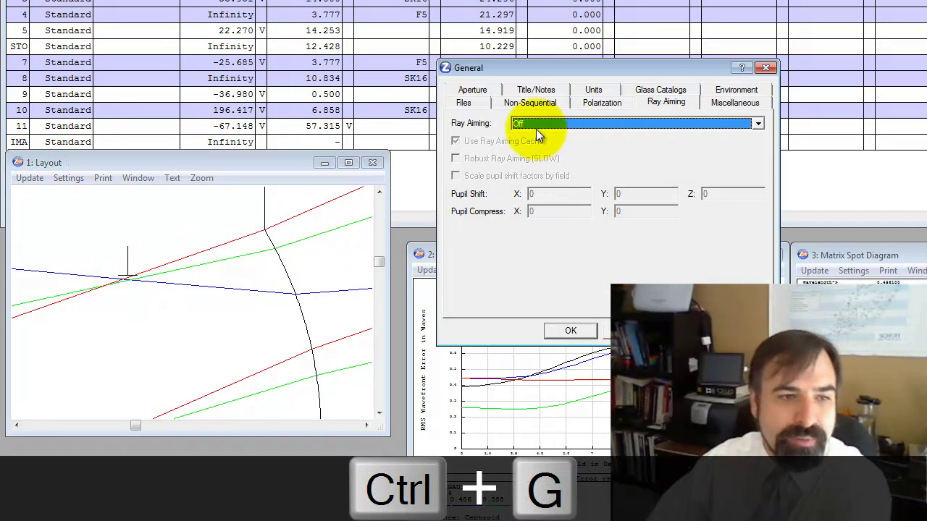
click(536, 129)
click(532, 143)
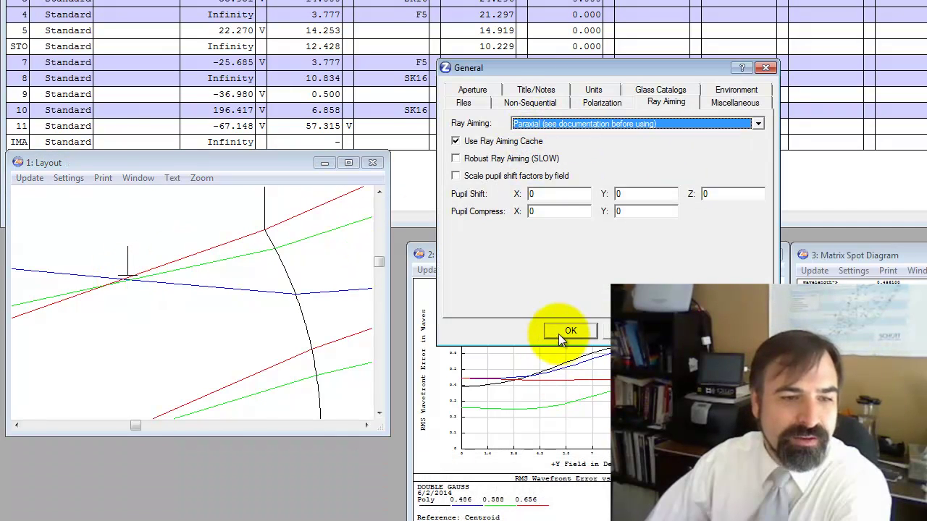
click(561, 332)
Refresh the Layout plot and reset it to the full lens view.
click(268, 300)
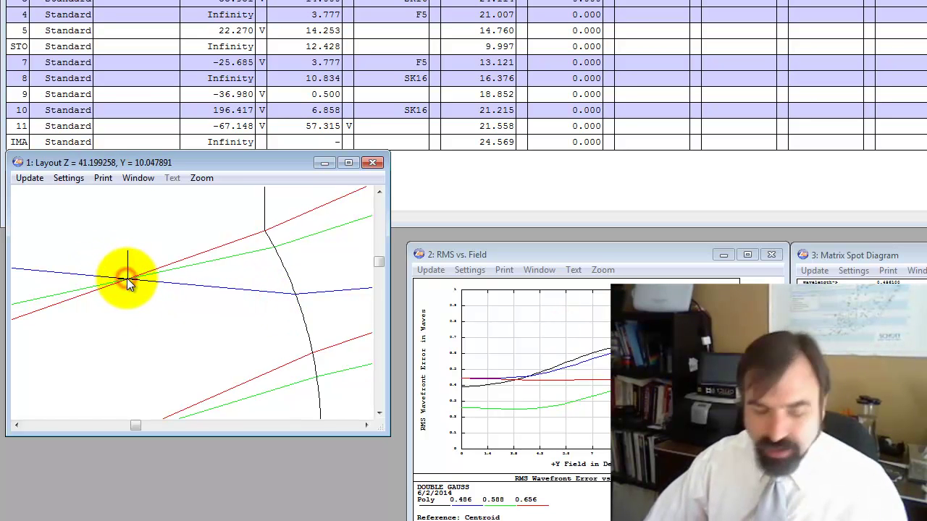
drag(377, 264, 379, 303)
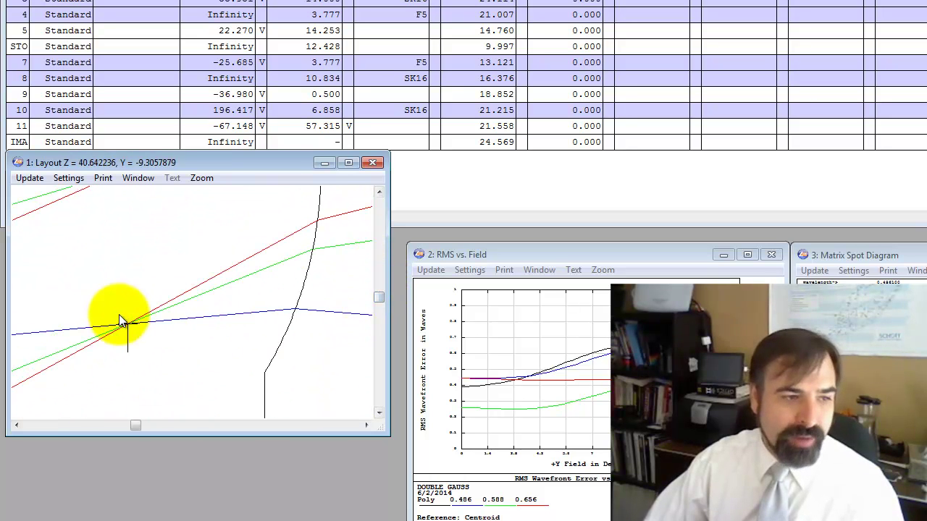
key(ctrl+End)
key(ctrl+End)
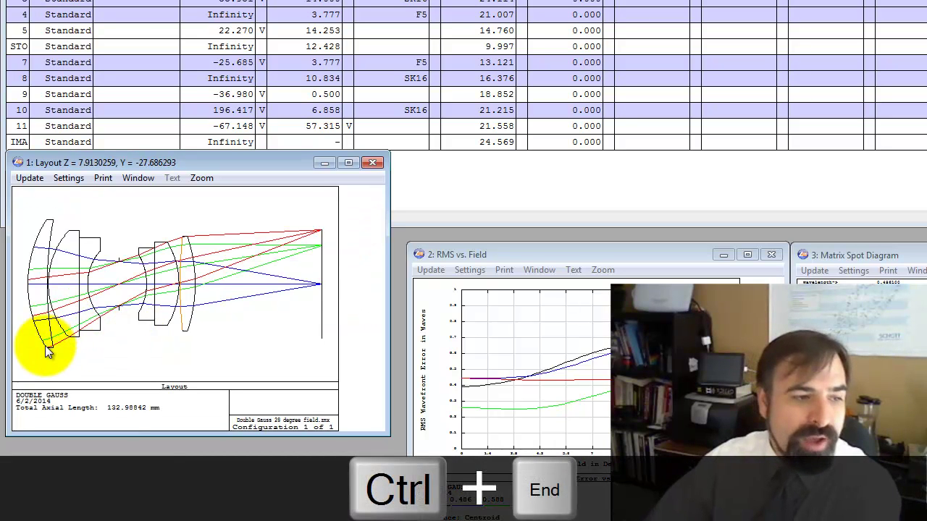
Set a 1 mm Semi Diameter Margin and check the enlarged lens edges in the Layout.
drag(46, 348, 74, 356)
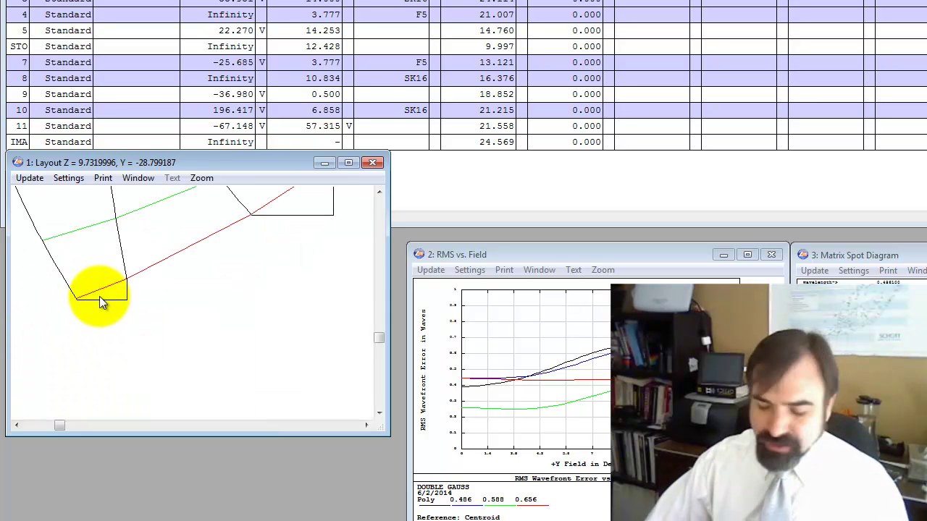
key(ctrl+g)
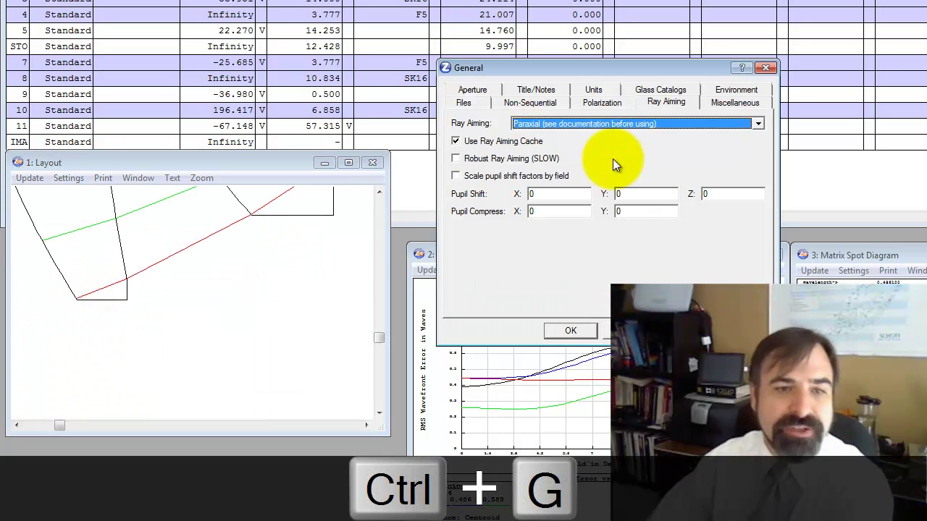
click(725, 99)
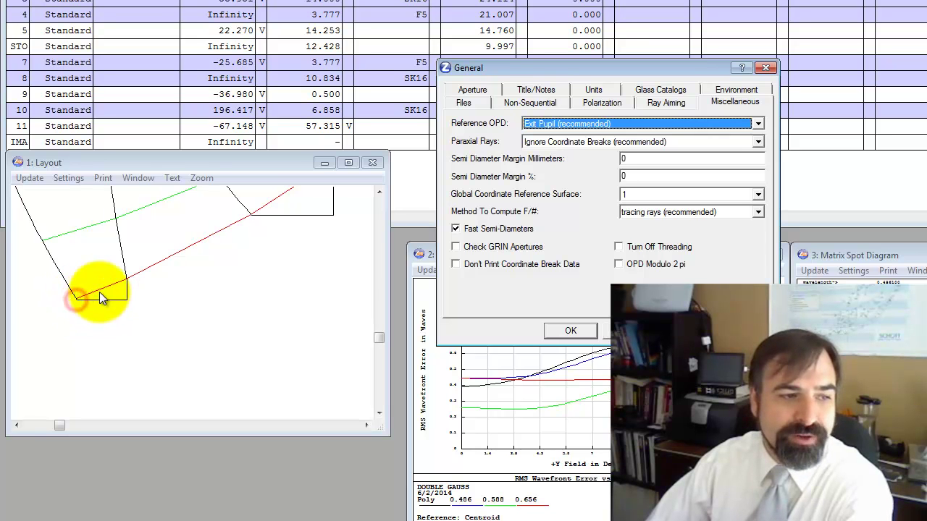
double_click(638, 161)
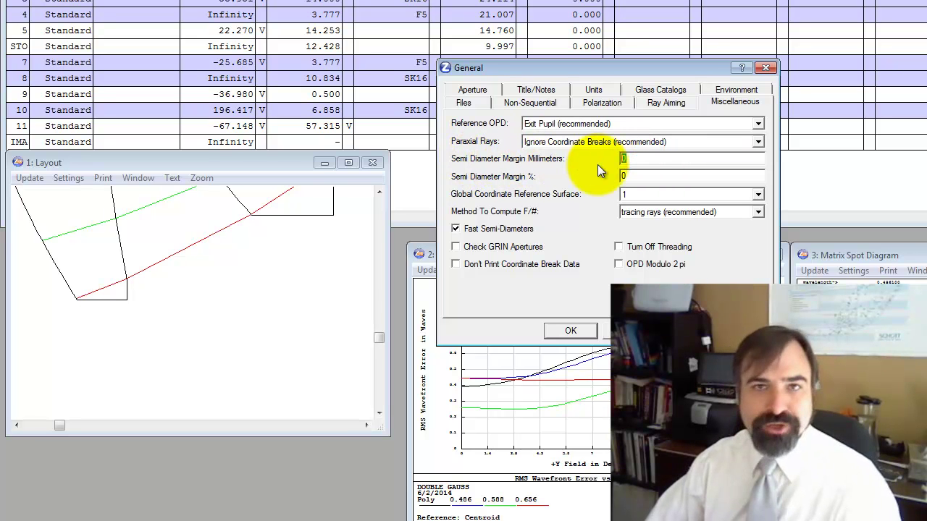
text(1)
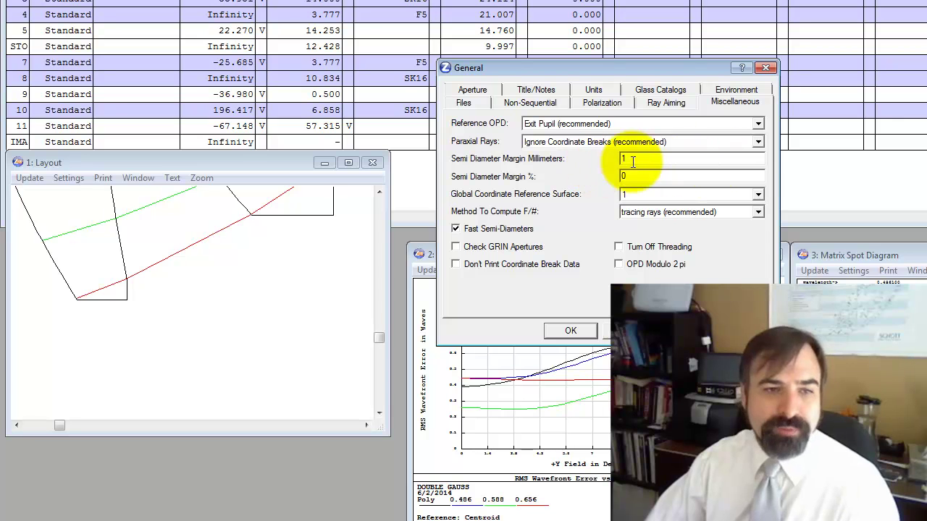
click(573, 330)
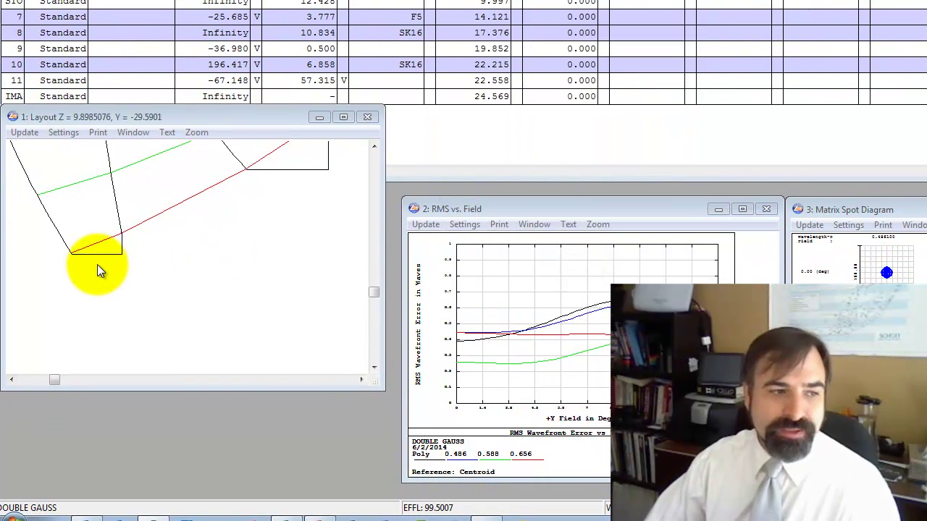
click(93, 259)
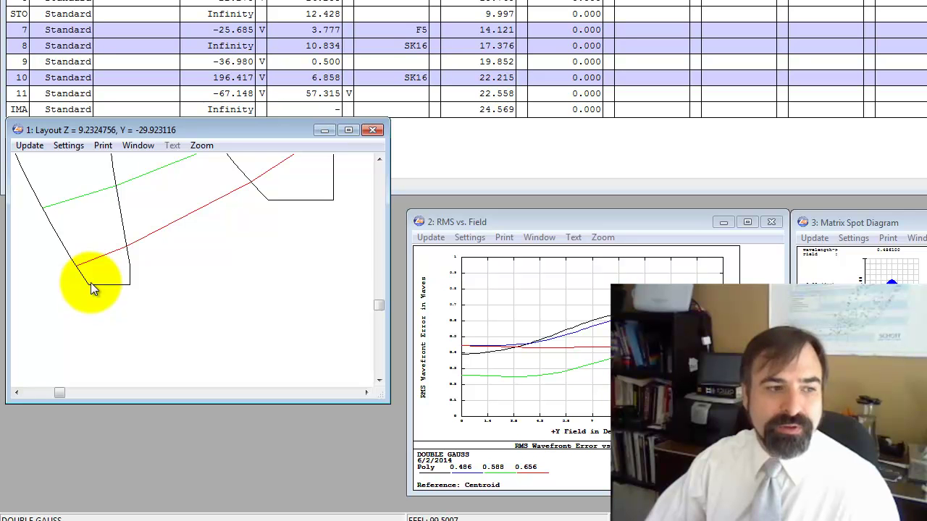
click(88, 284)
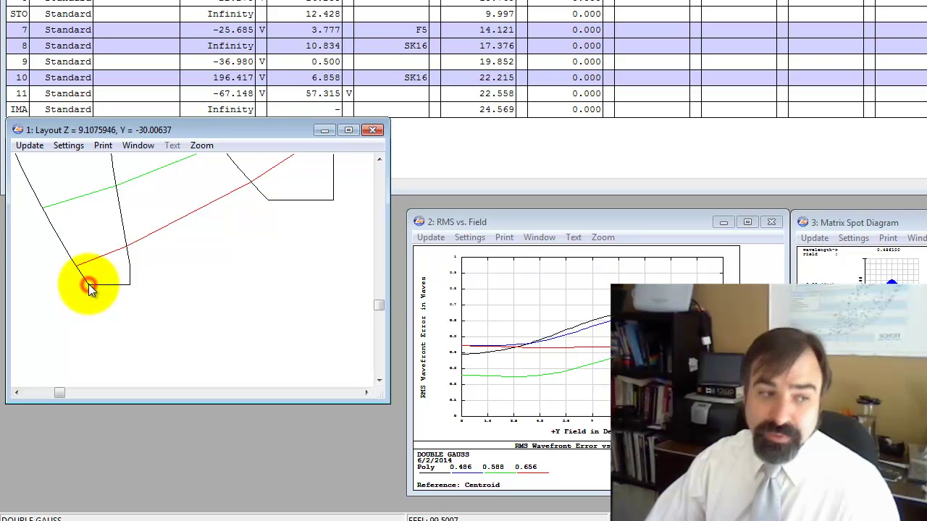
click(128, 281)
Remove the semi-diameter margin again and reset the Layout to the full lens.
key(ctrl+g)
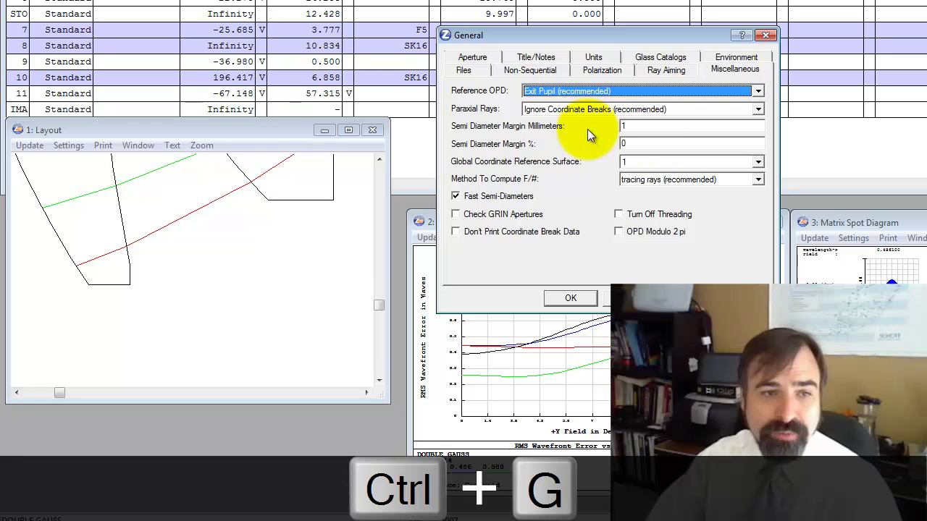
click(627, 126)
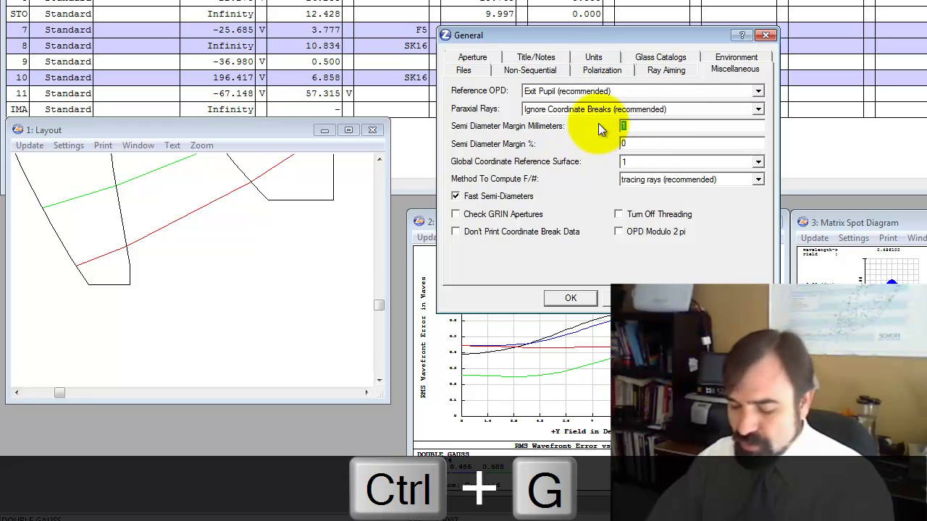
click(570, 299)
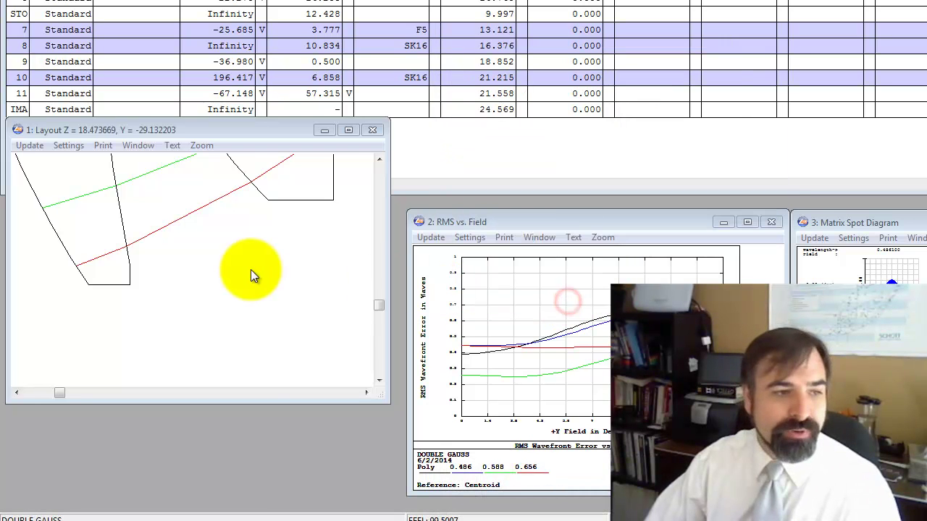
key(ctrl+End)
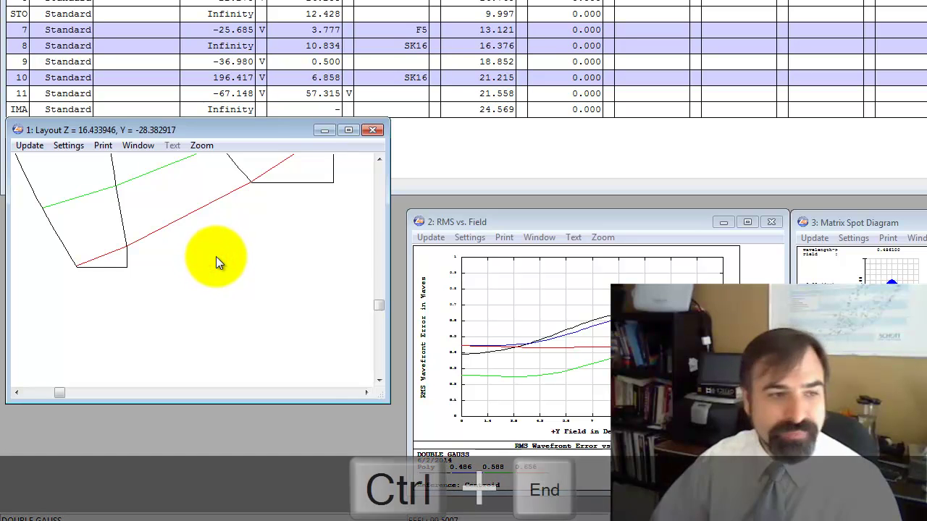
Show the whole lens in the Layout and read where the chief ray crosses the axis.
key(ctrl+End)
click(165, 245)
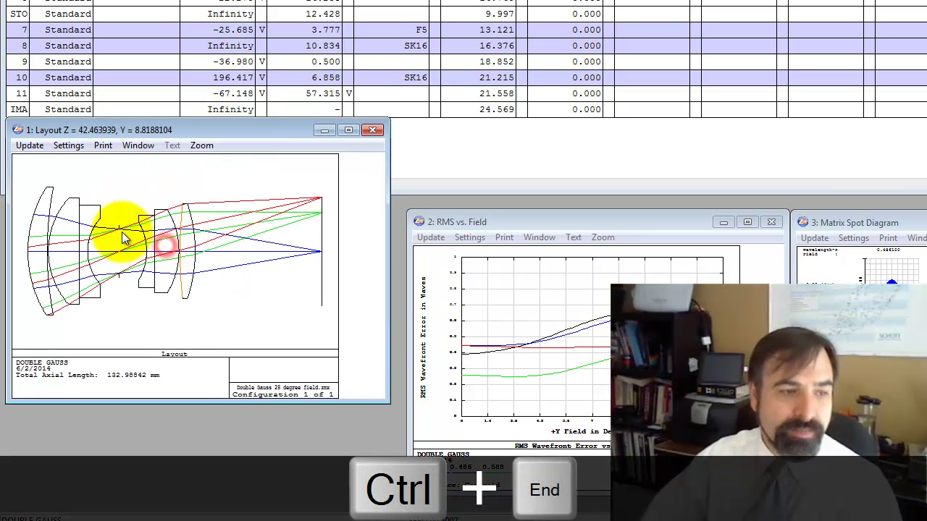
click(115, 274)
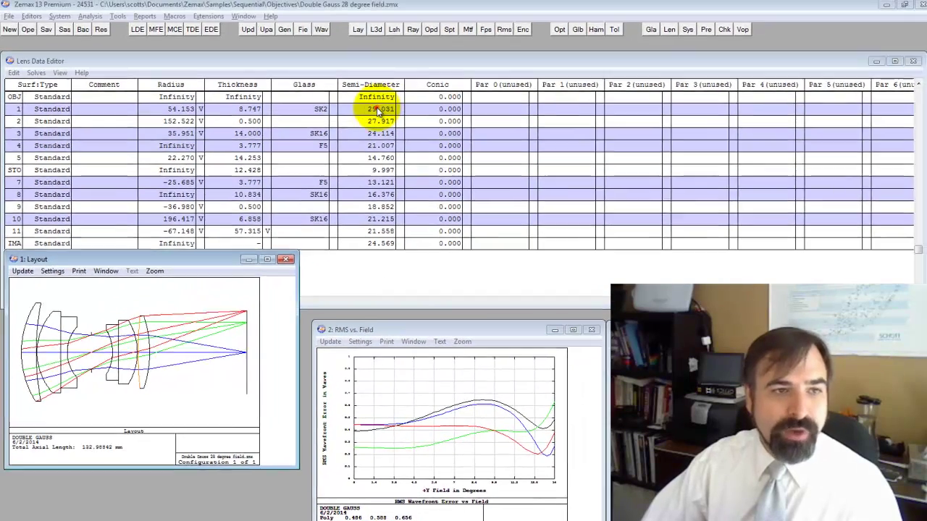
Fix the semi-diameters of surfaces 1 and 2 at 25 and view the redrawn layout.
click(377, 111)
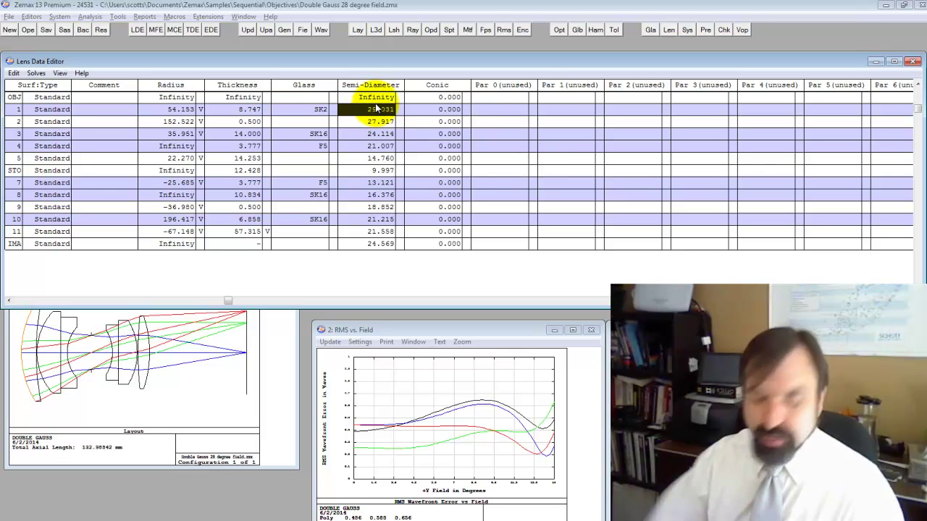
text(25)
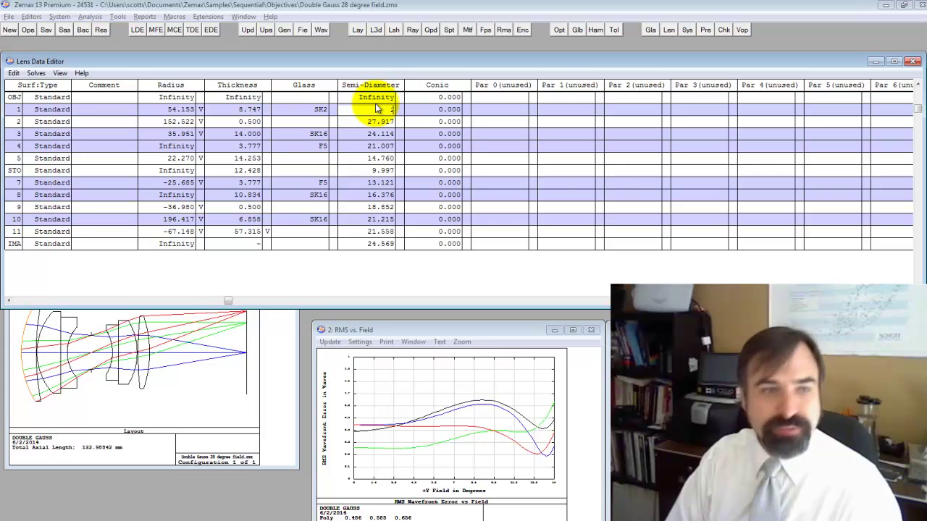
key(Return)
click(101, 388)
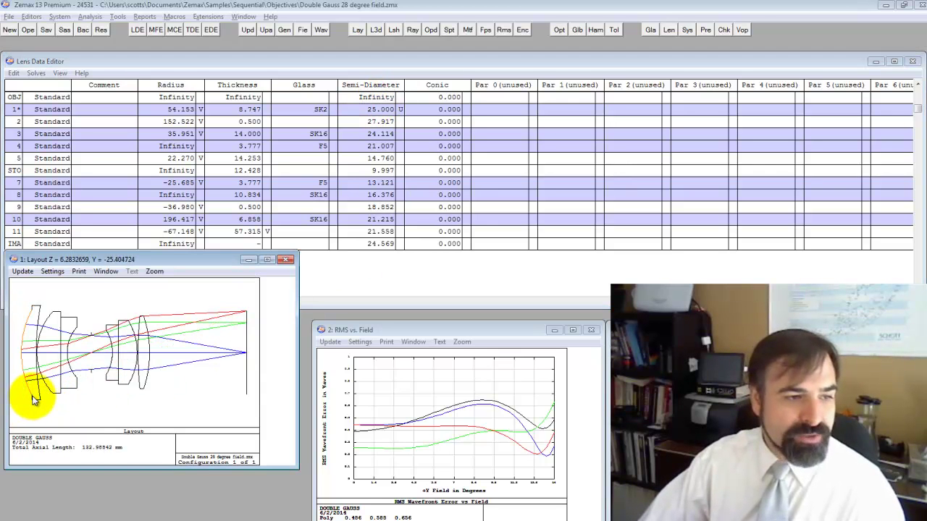
click(375, 122)
text(25)
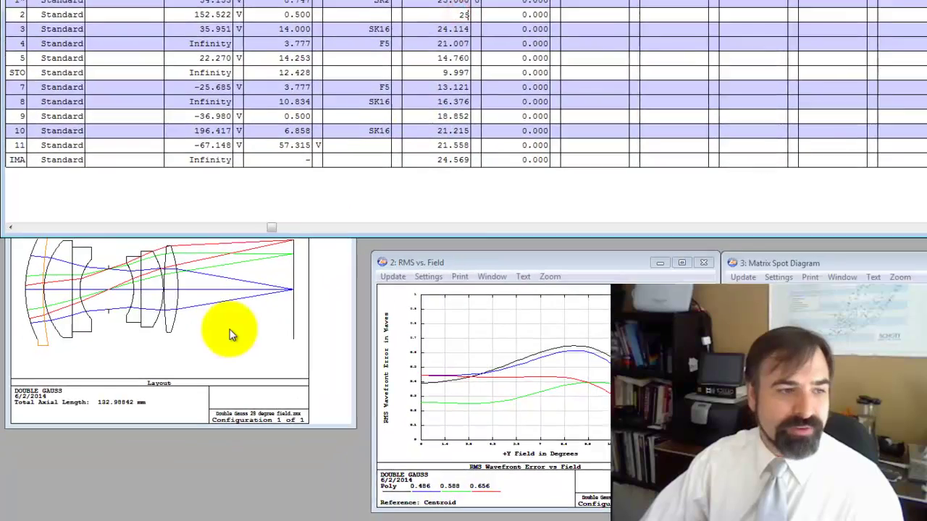
click(231, 334)
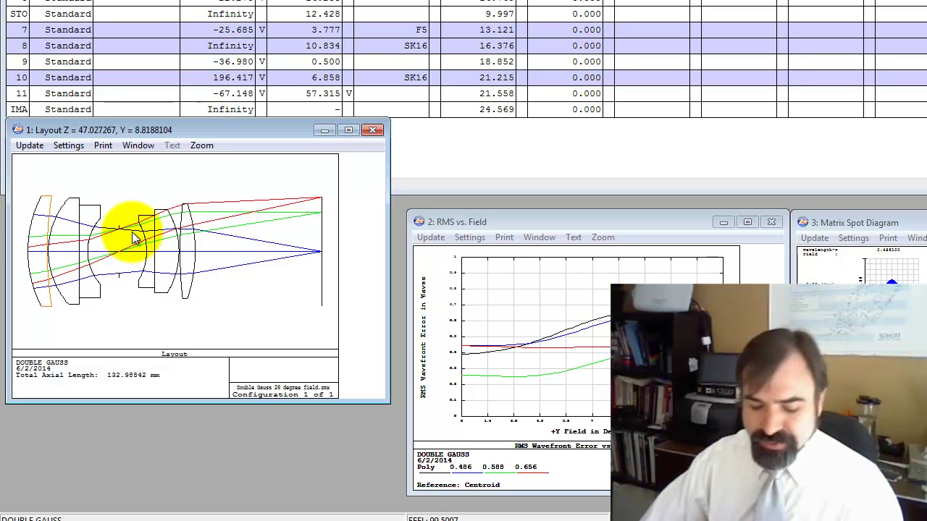
Clear and recompute the field vignetting factors, then zoom the Layout on the chief-ray crossing.
key(ctrl+f)
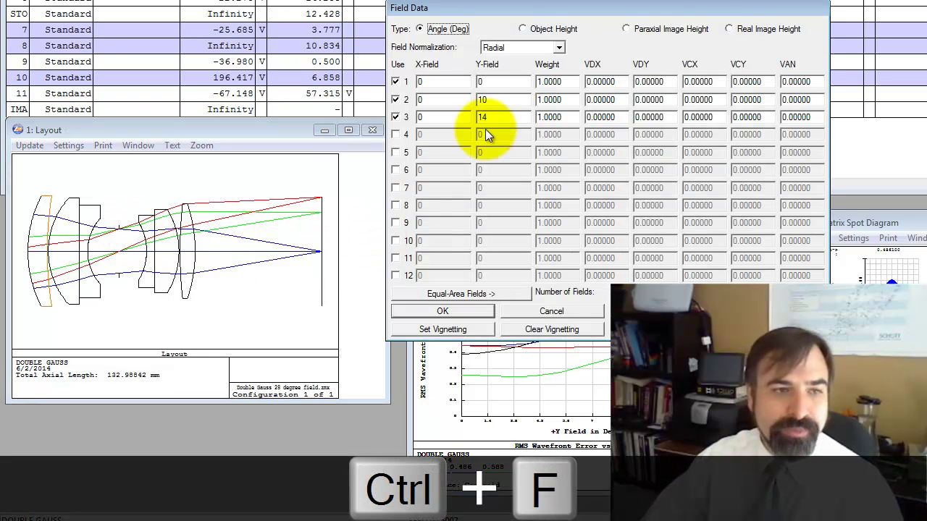
click(517, 329)
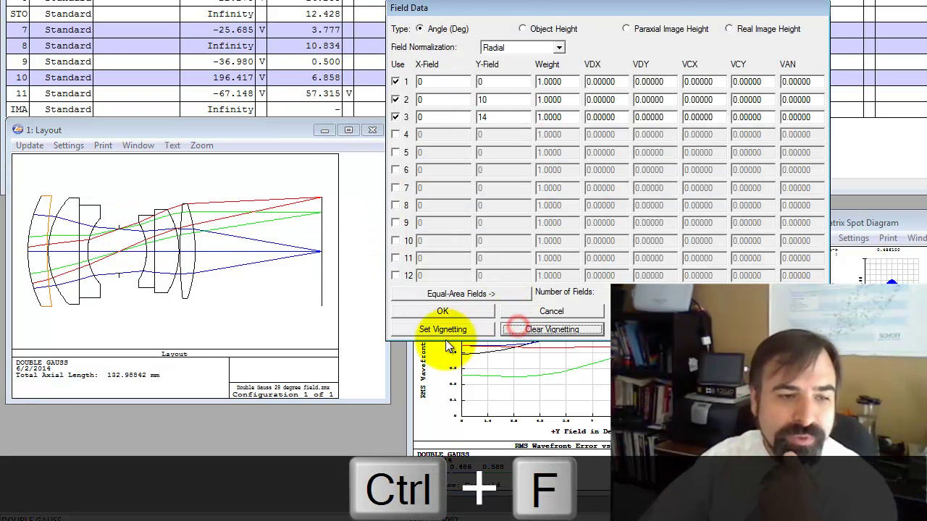
click(443, 330)
click(448, 312)
click(196, 300)
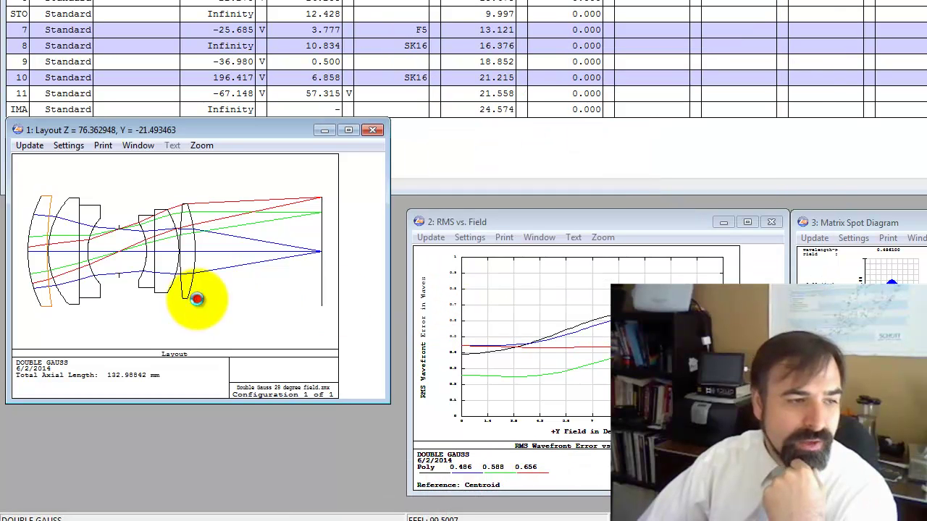
drag(110, 253, 143, 310)
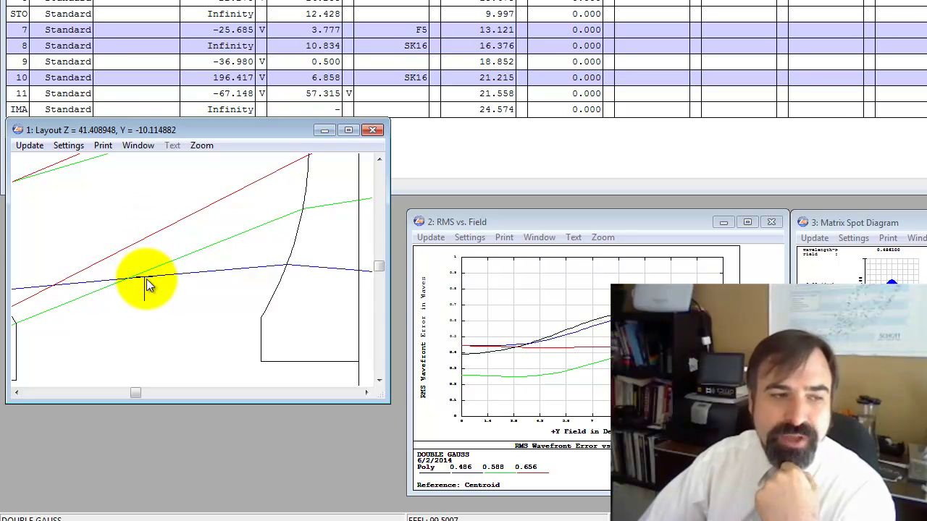
Advance the slideshow to slide 7, 'Key Concept to Pupils: Chief Ray Height = 0', and return to Zemax.
key(alt+Tab)
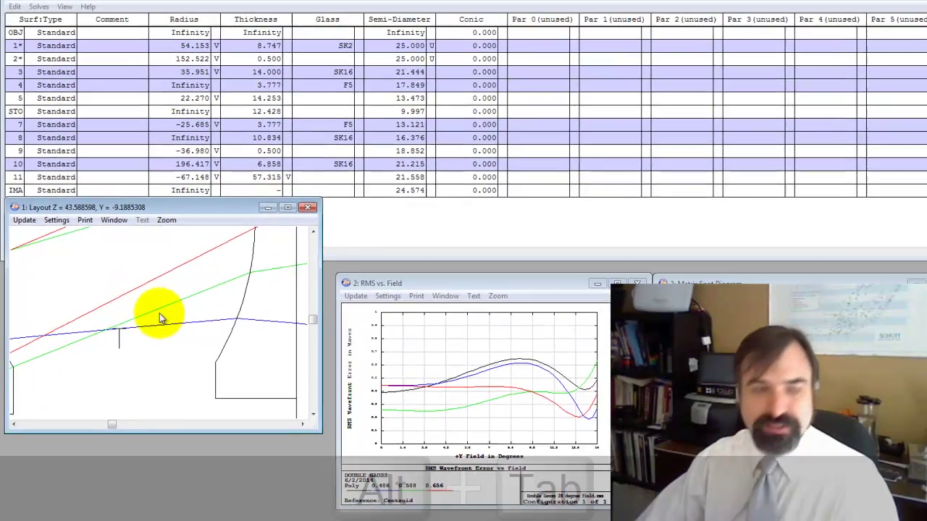
key(alt+Tab)
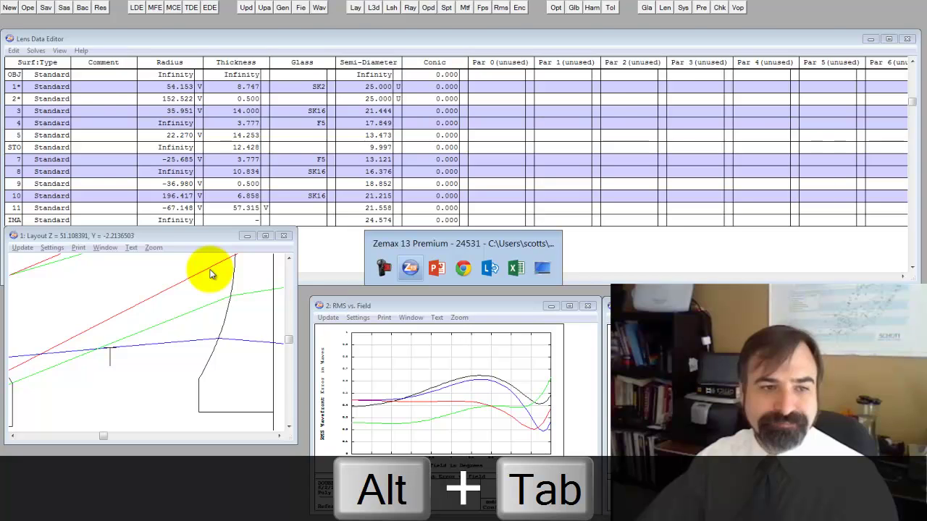
key(alt+Tab)
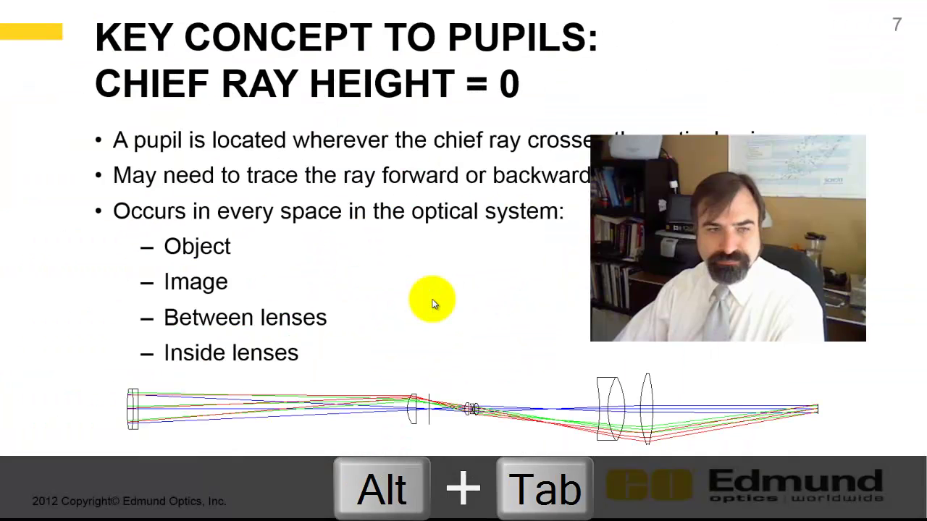
click(432, 303)
key(alt+Tab)
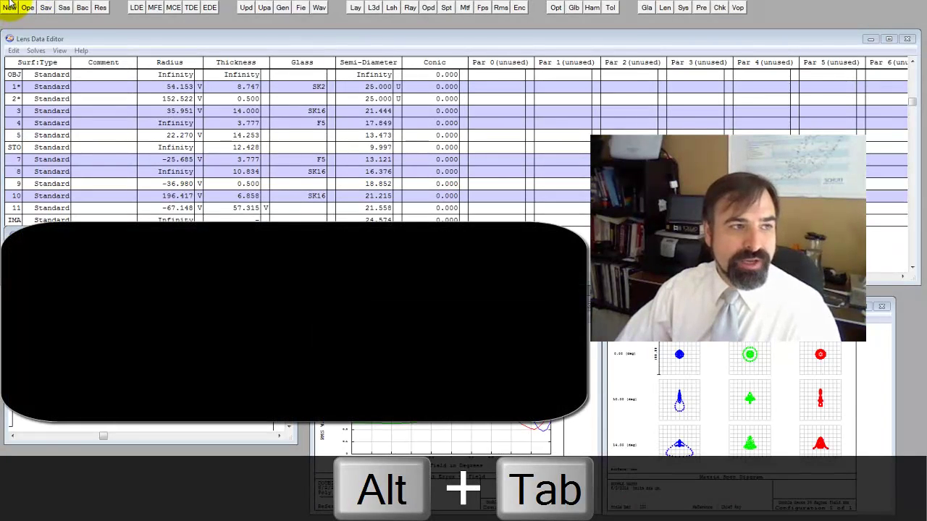
Open the Afocal Riflescope sample, discarding Double Gauss changes, and raise its Layout plot.
click(7, 3)
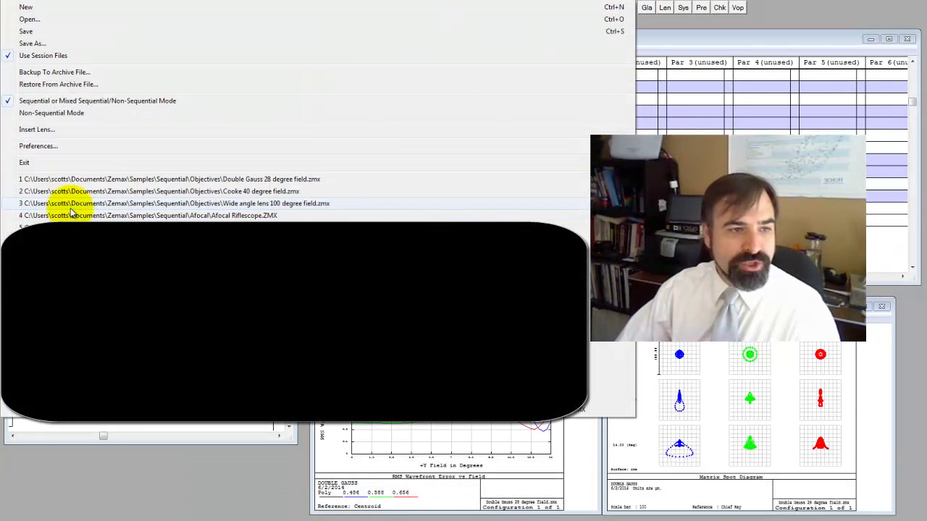
click(70, 206)
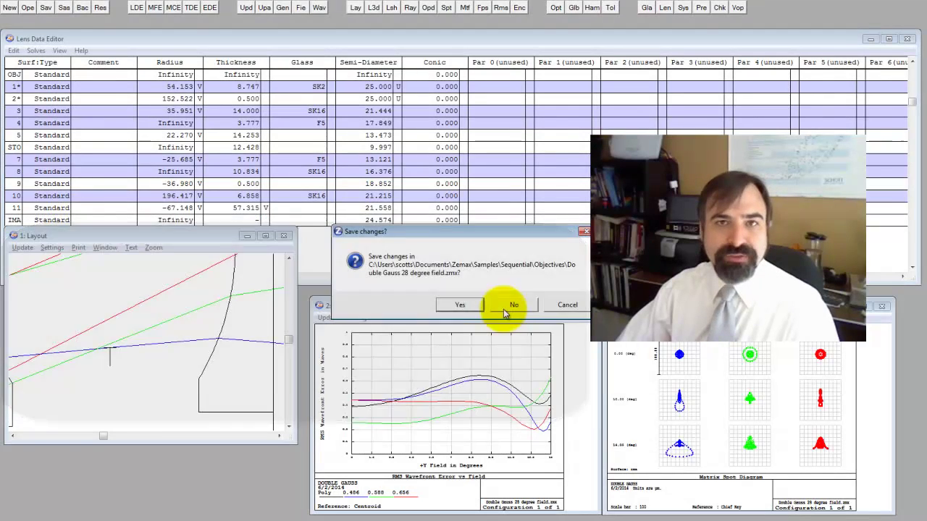
click(498, 304)
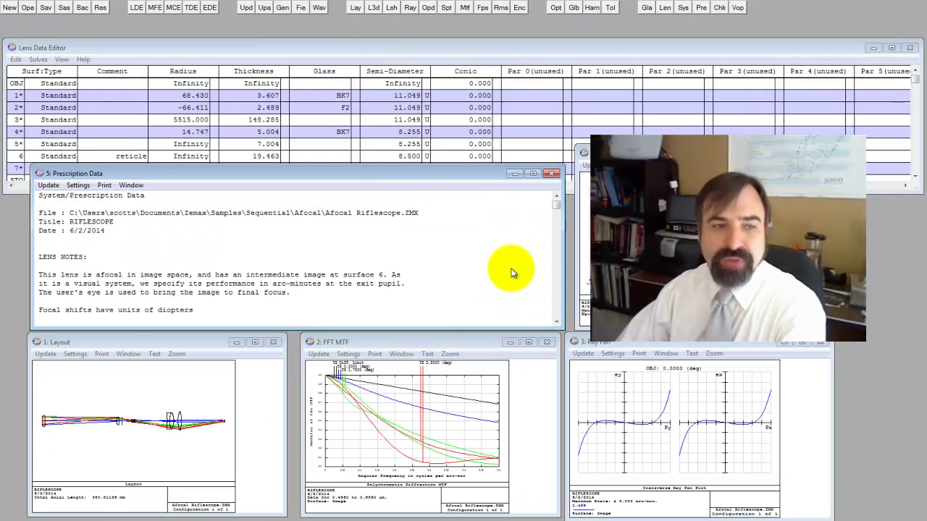
drag(96, 349, 88, 181)
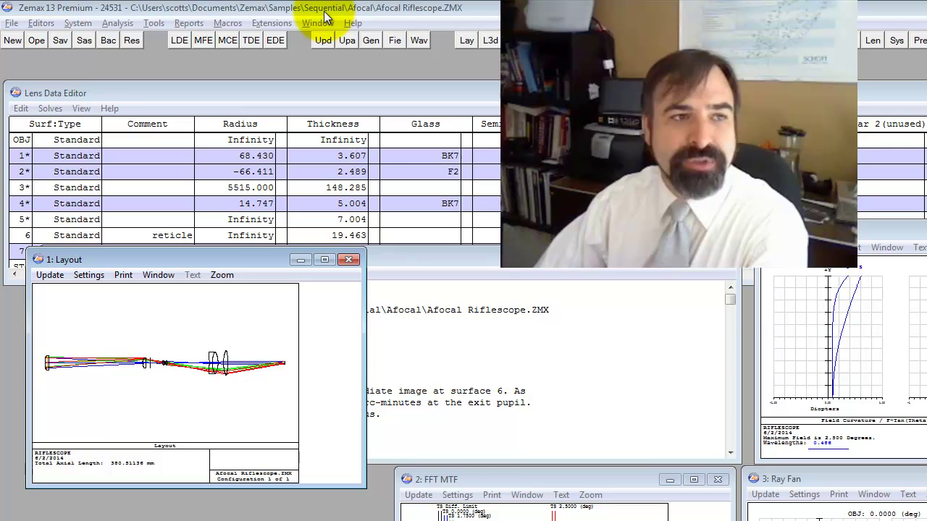
Enlarge the Layout, zoom in on the small lens group, then zoom back out.
double_click(185, 254)
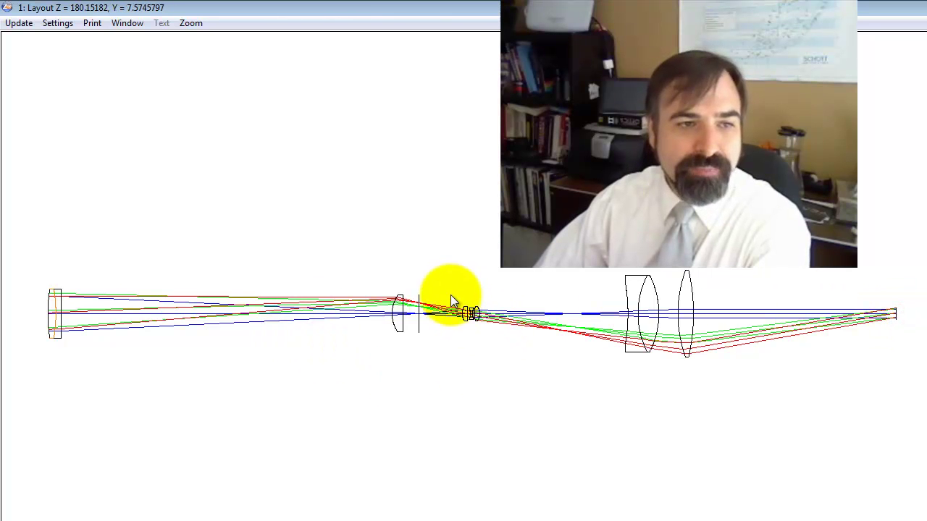
drag(450, 293, 485, 332)
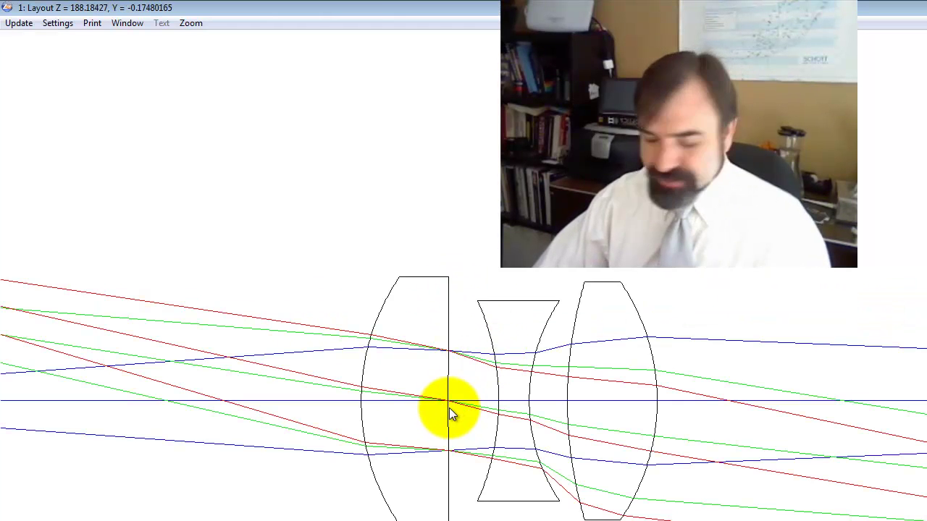
key(ctrl+End)
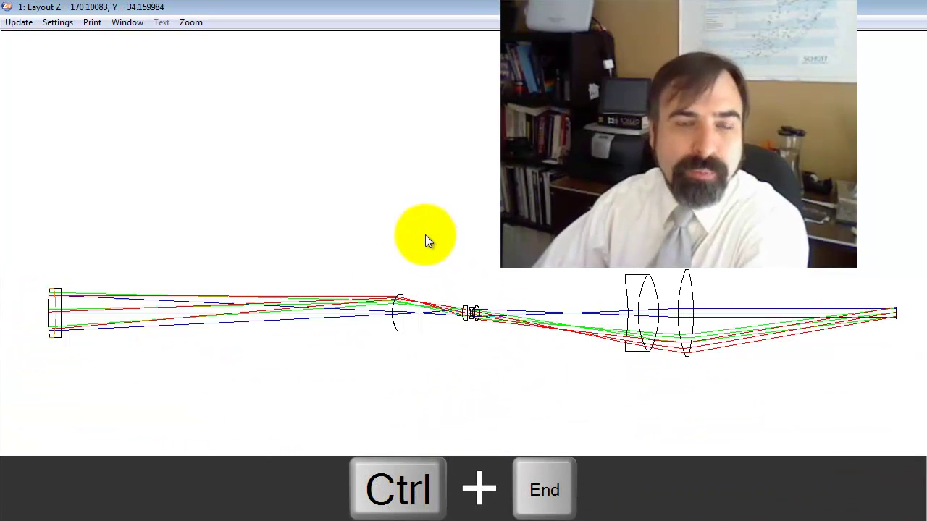
Set the layout plot to trace only marginal and chief rays.
right_click(387, 388)
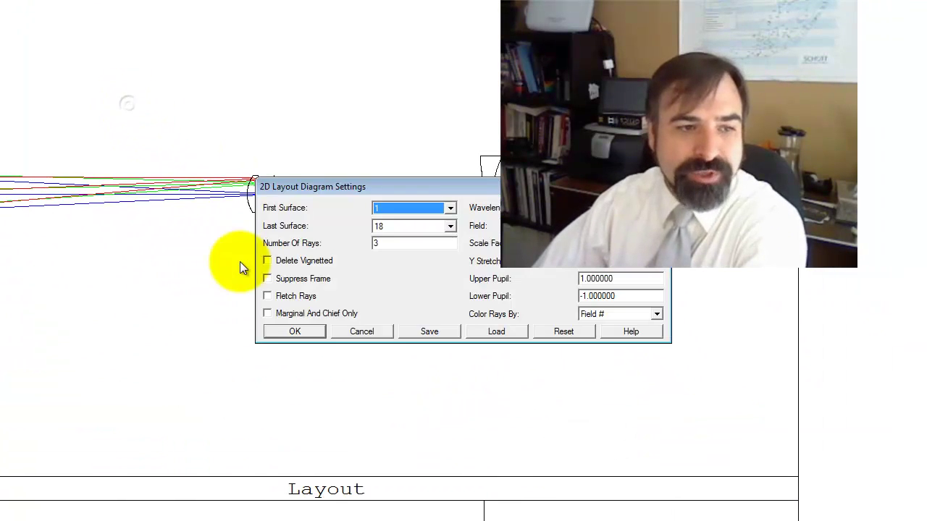
click(282, 314)
click(391, 415)
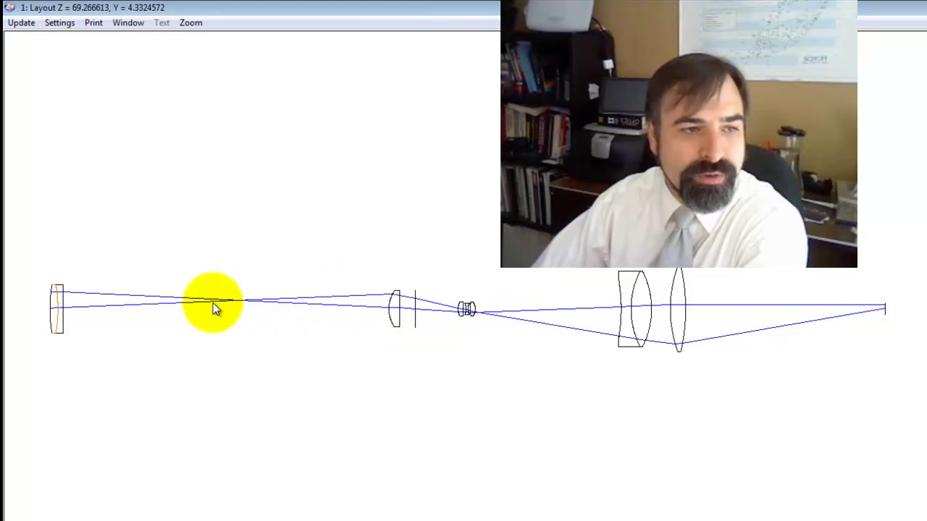
click(416, 310)
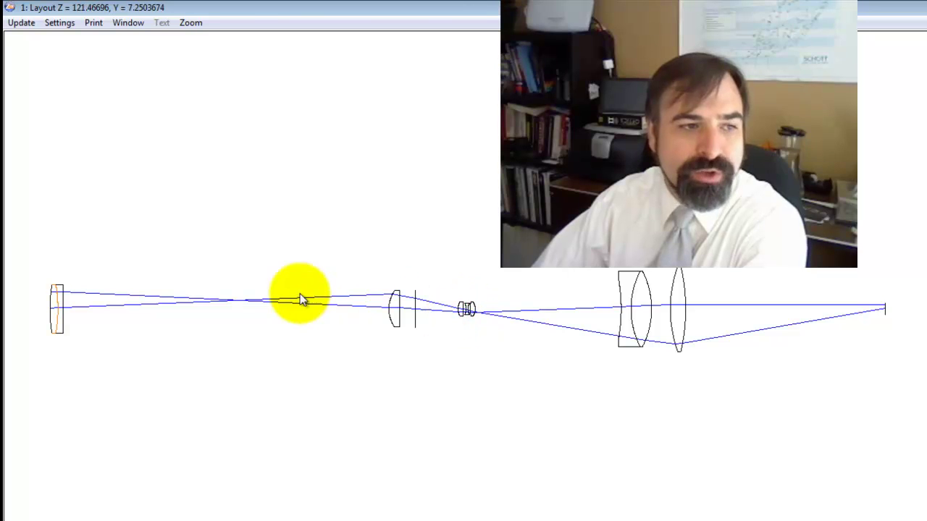
click(53, 308)
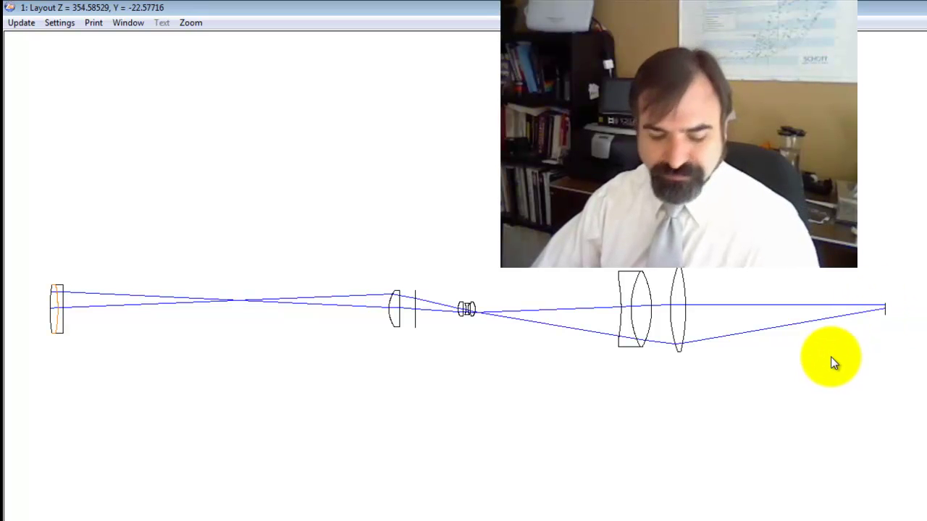
Advance the slide show to the 'Find the Entrance…' slide and return to Zemax.
key(alt+Tab)
key(alt+Tab)
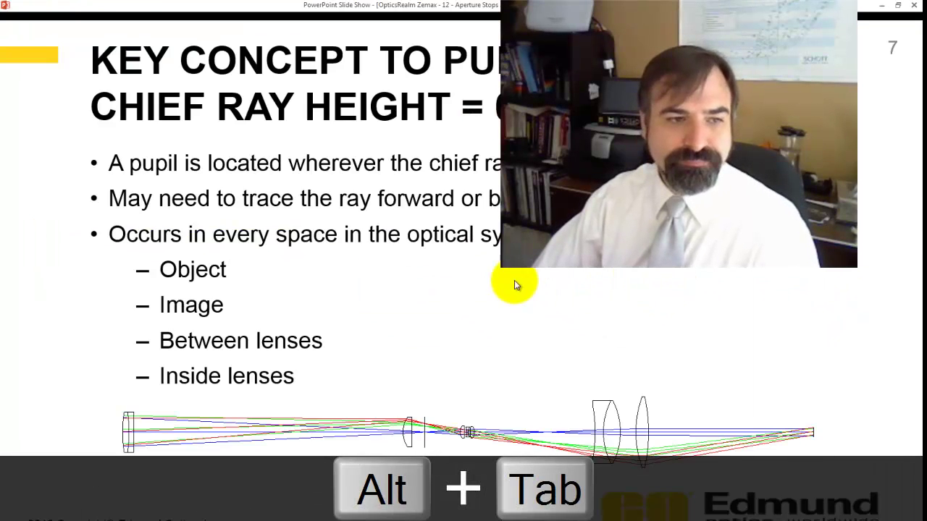
click(457, 282)
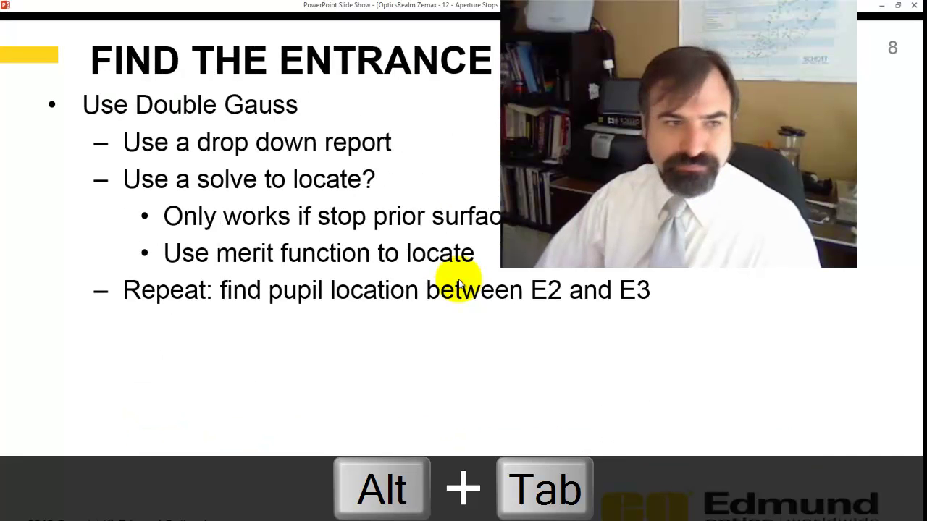
key(alt+Tab)
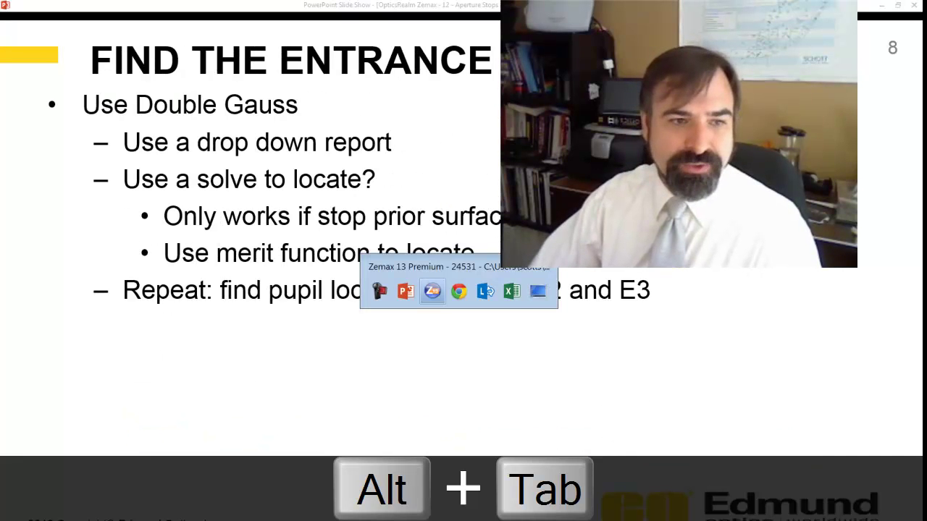
Load Double Gauss 28 degree field.zmx from the recent files list.
double_click(248, 10)
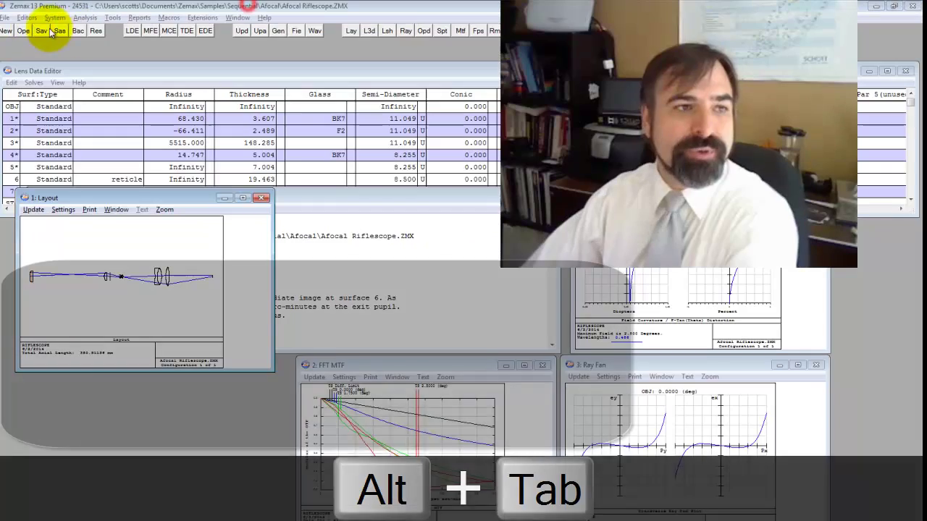
click(5, 17)
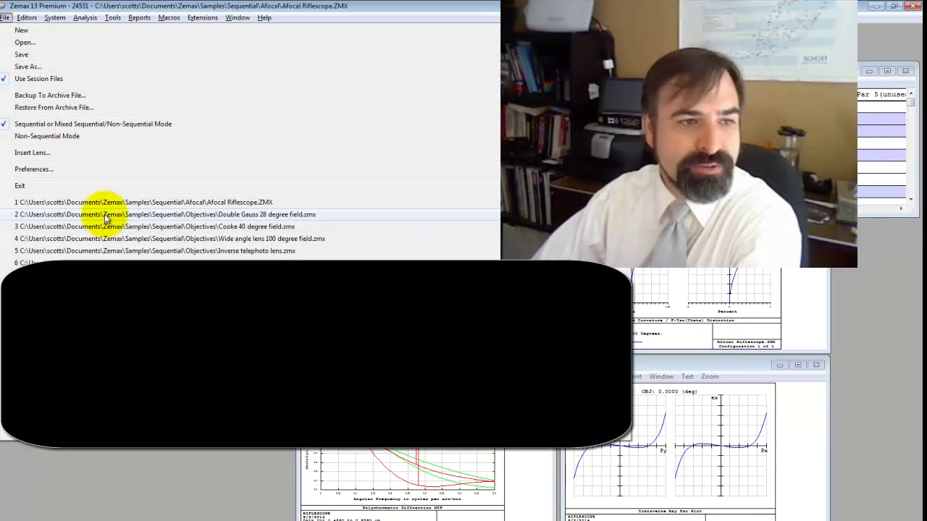
click(105, 215)
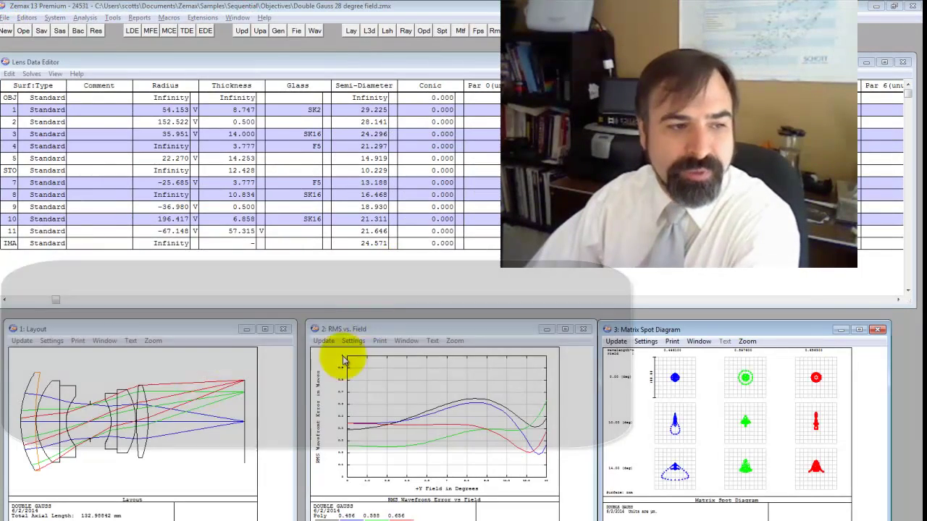
click(154, 400)
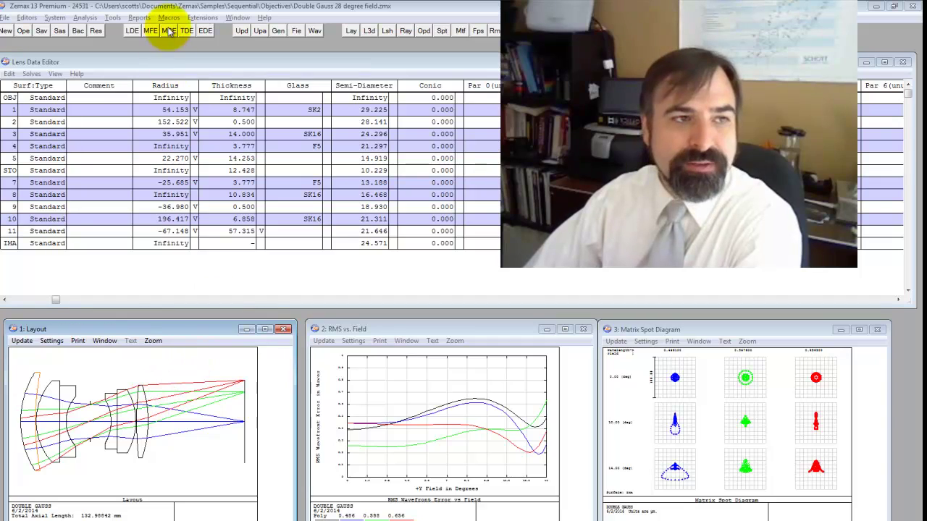
Open the System Data report showing entrance pupil position 58.93976 and move it aside.
click(137, 18)
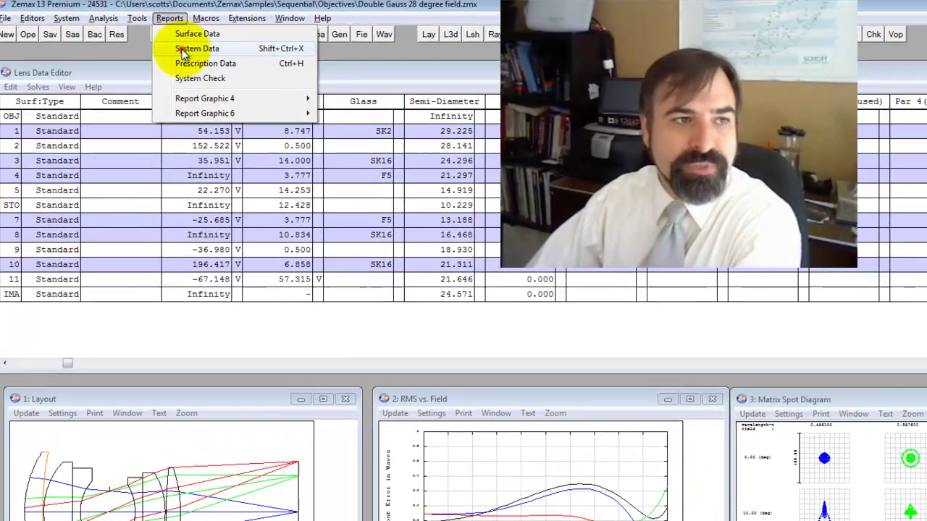
click(161, 42)
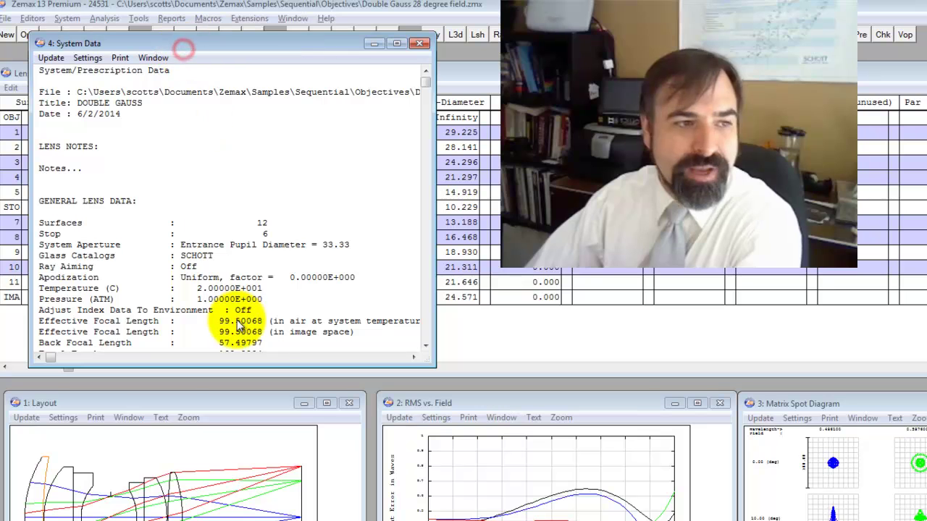
scroll(233, 287, down, 8)
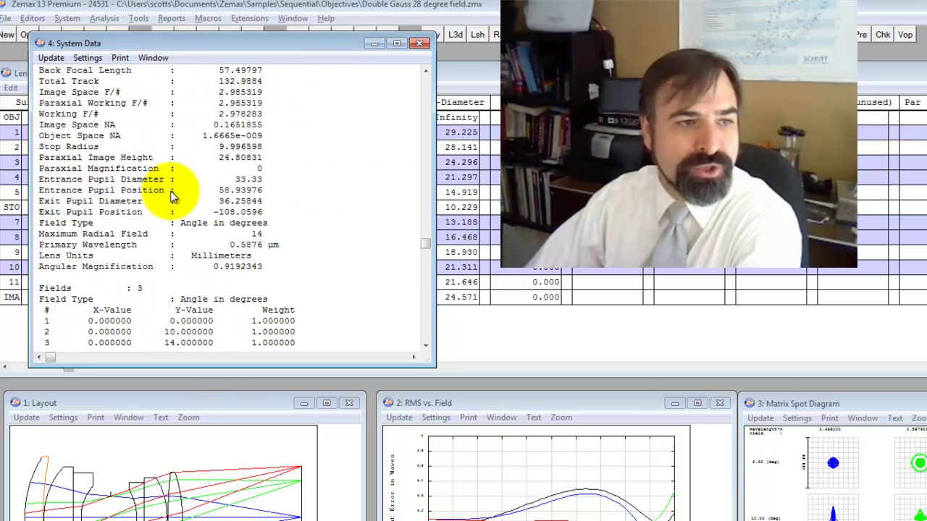
click(226, 191)
click(251, 51)
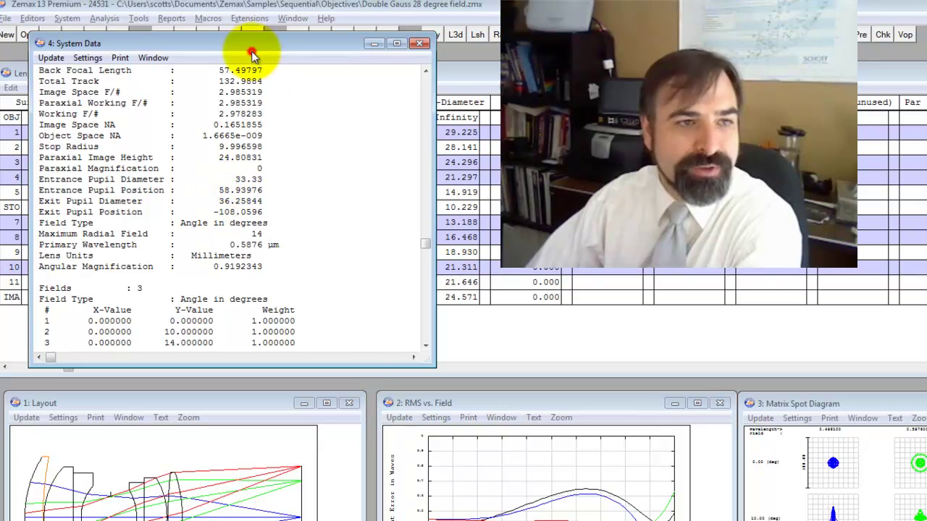
drag(251, 51, 714, 198)
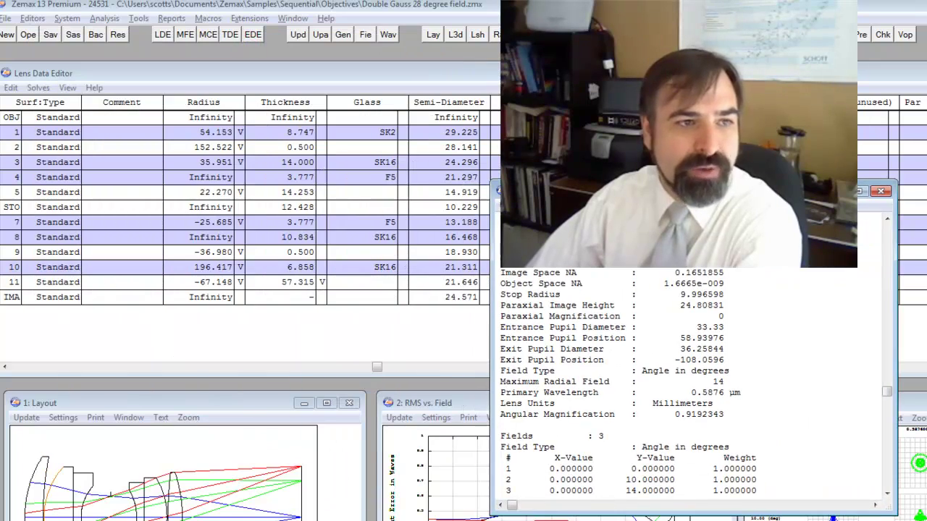
click(195, 129)
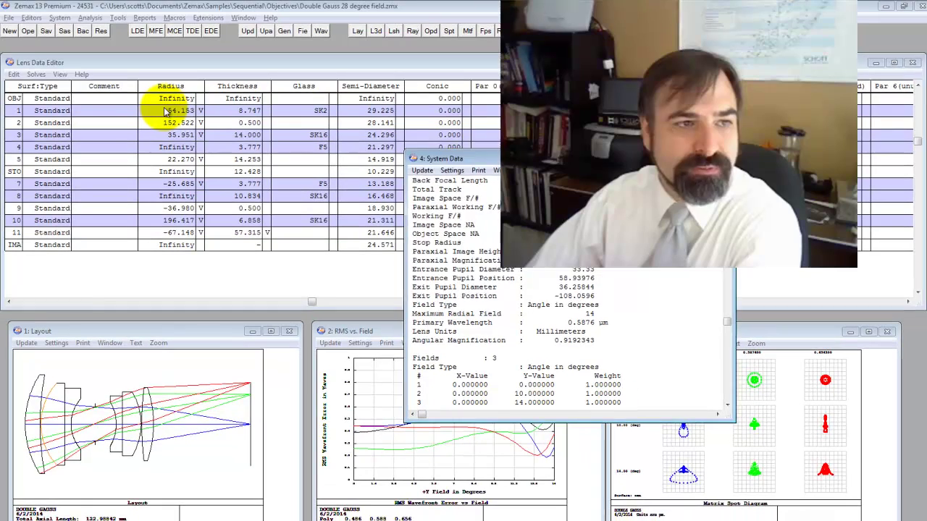
Insert two zero-thickness dummy surfaces ahead of surface 1 and select surface 2's thickness.
click(197, 132)
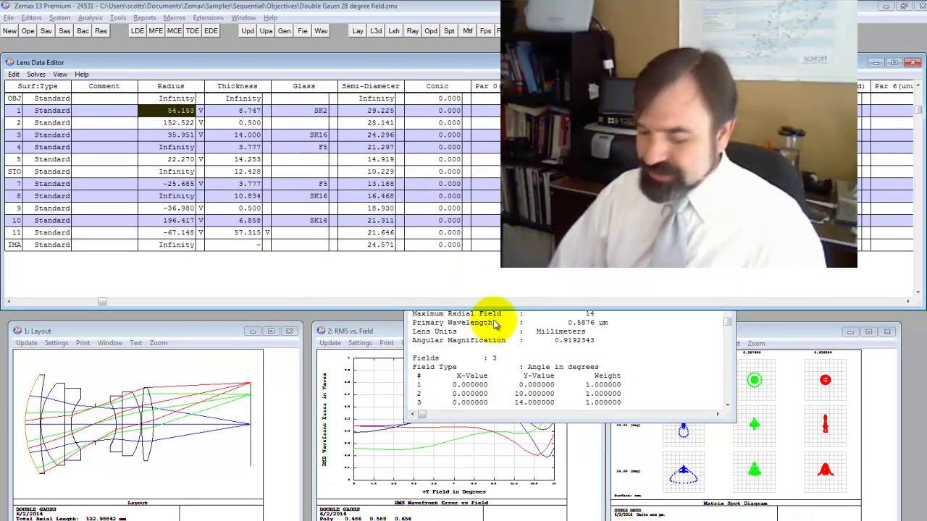
key(Insert)
key(Insert)
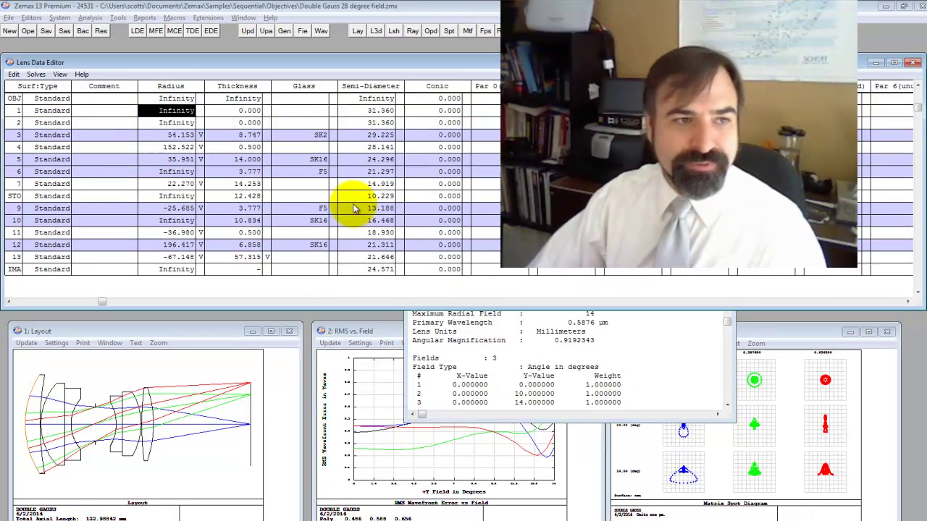
click(241, 123)
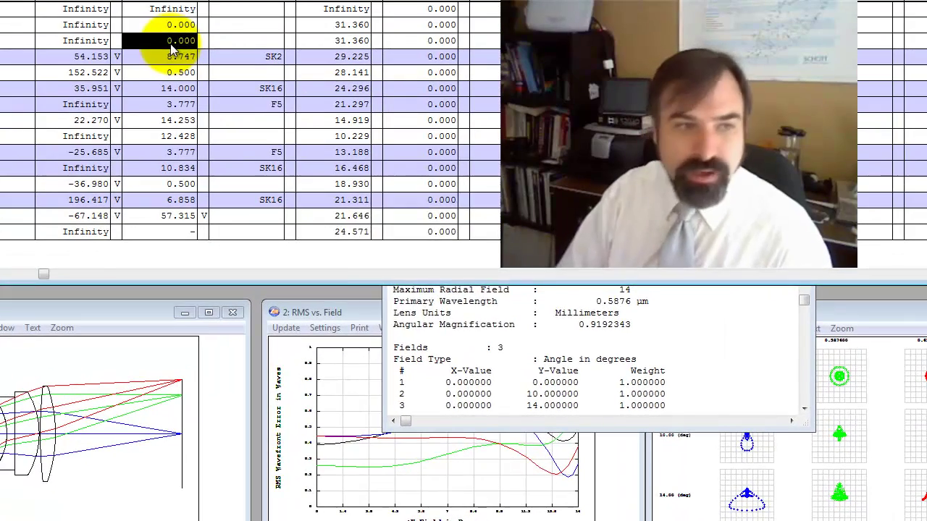
Give surface 2's thickness a pickup solve.
right_click(243, 127)
key(p)
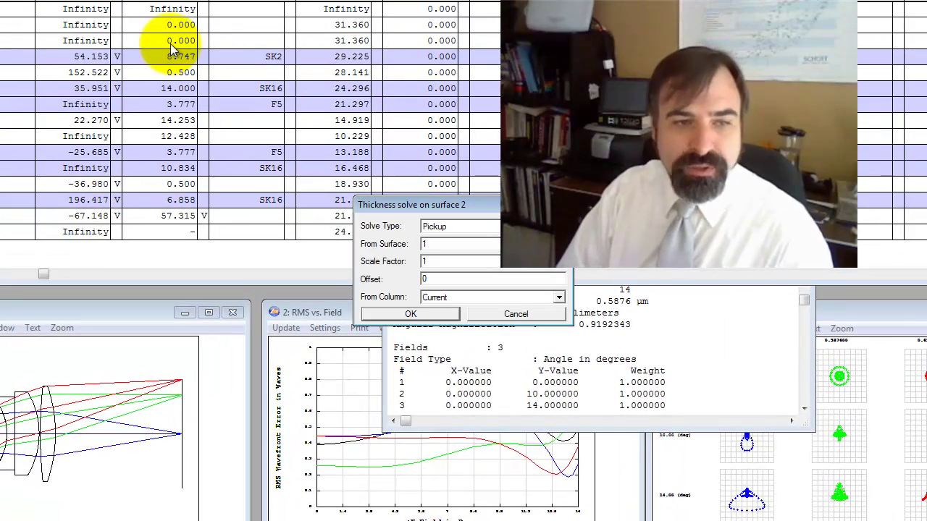
key(Return)
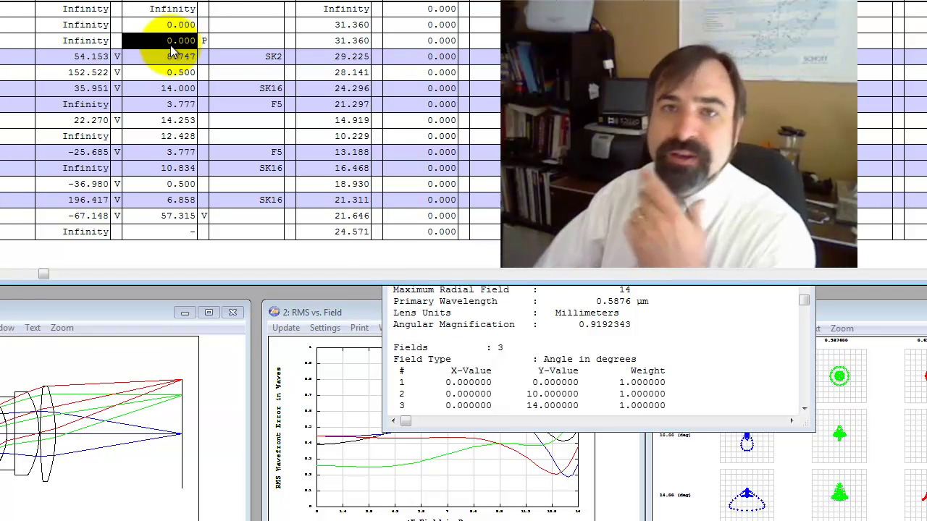
click(518, 328)
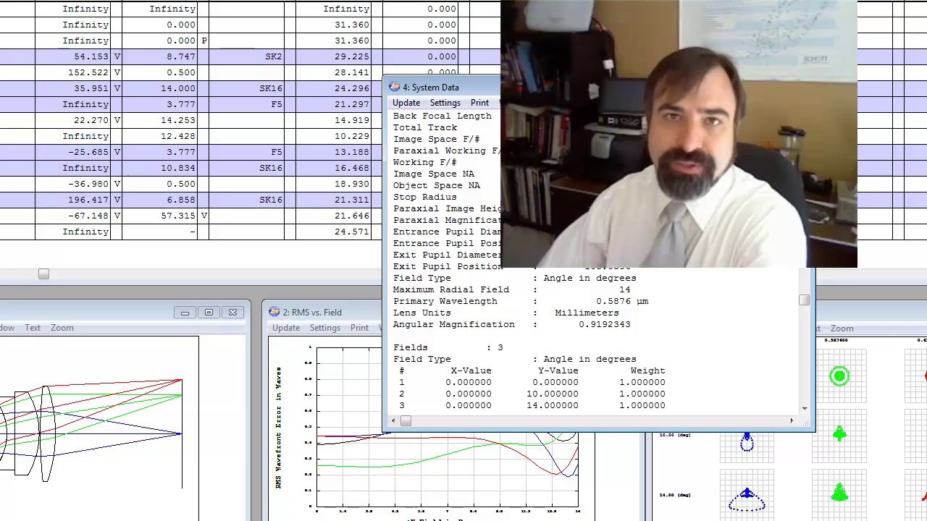
click(145, 40)
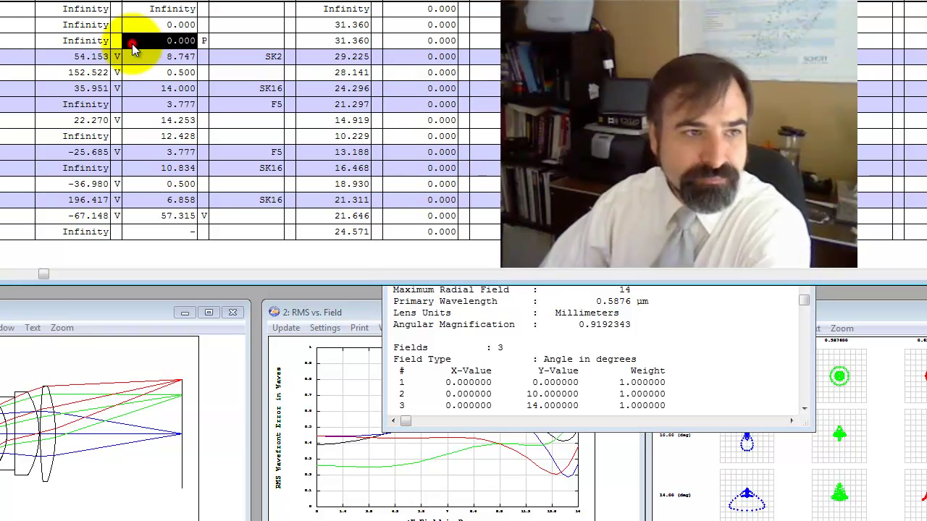
Try a chief ray height solve on surface 1's thickness, then cancel after the error.
click(185, 26)
double_click(184, 26)
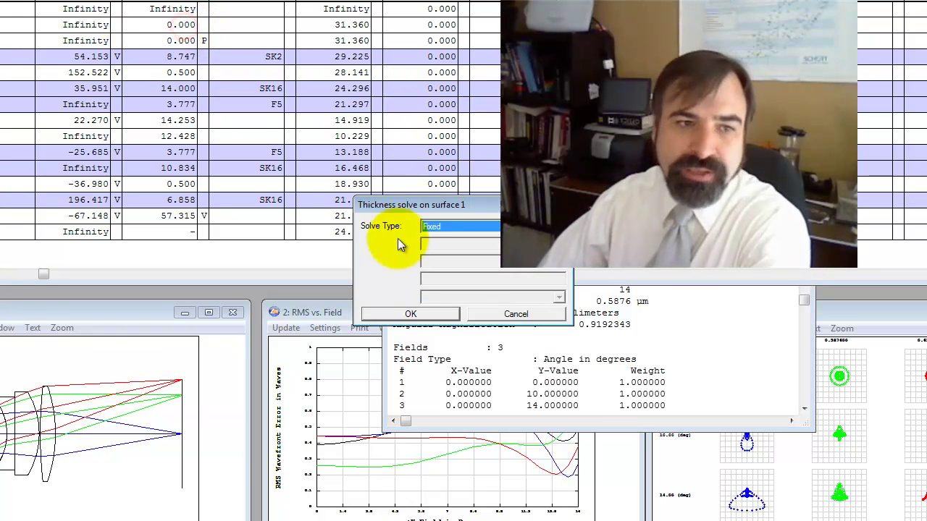
click(432, 228)
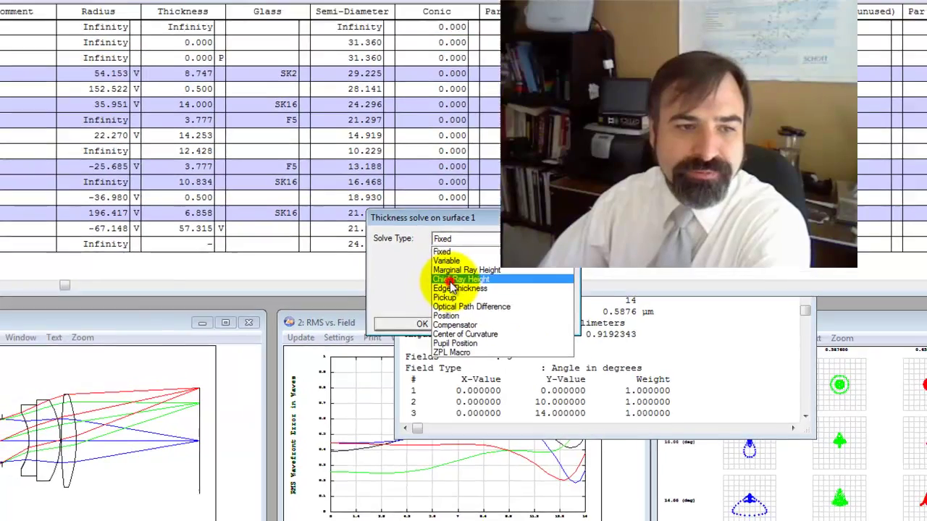
click(456, 258)
click(416, 314)
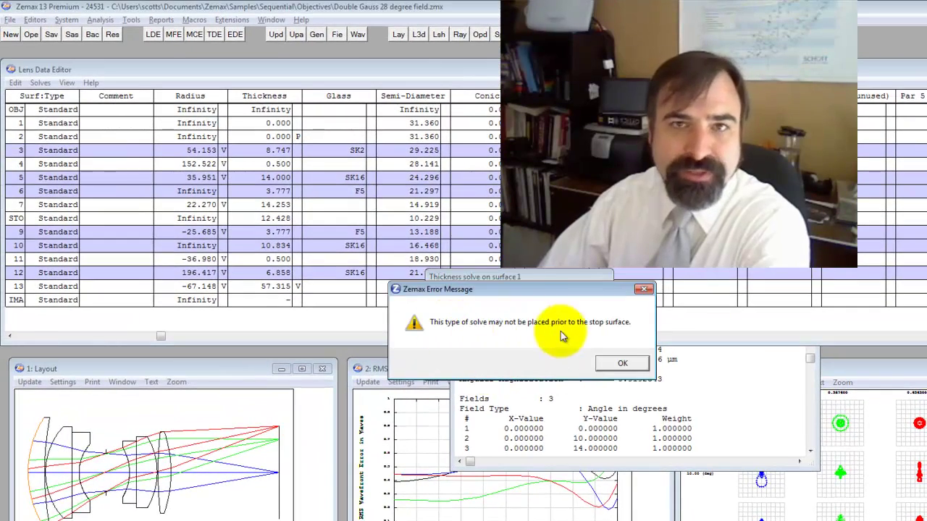
click(623, 365)
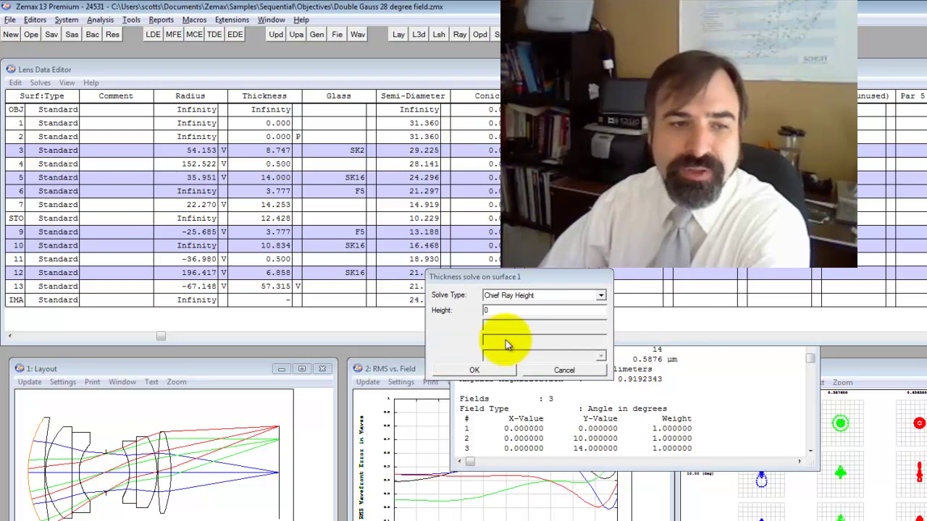
click(545, 372)
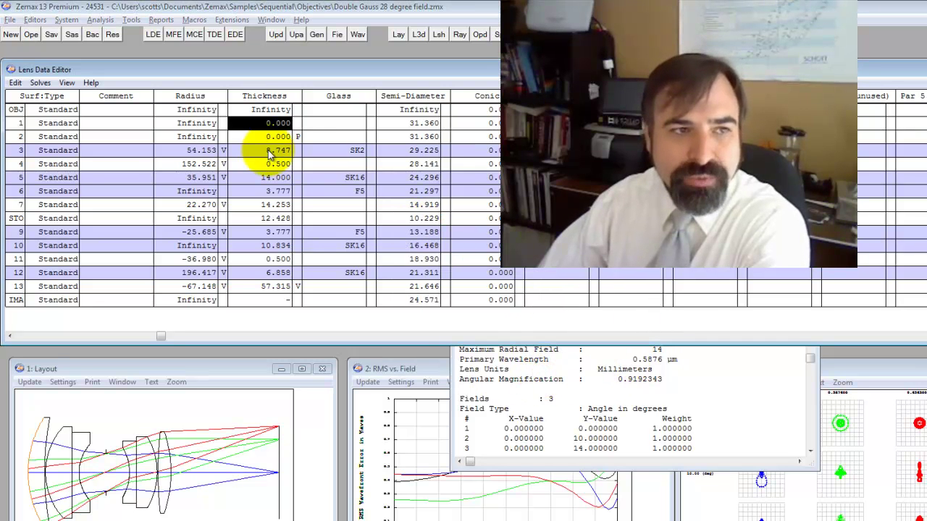
click(270, 136)
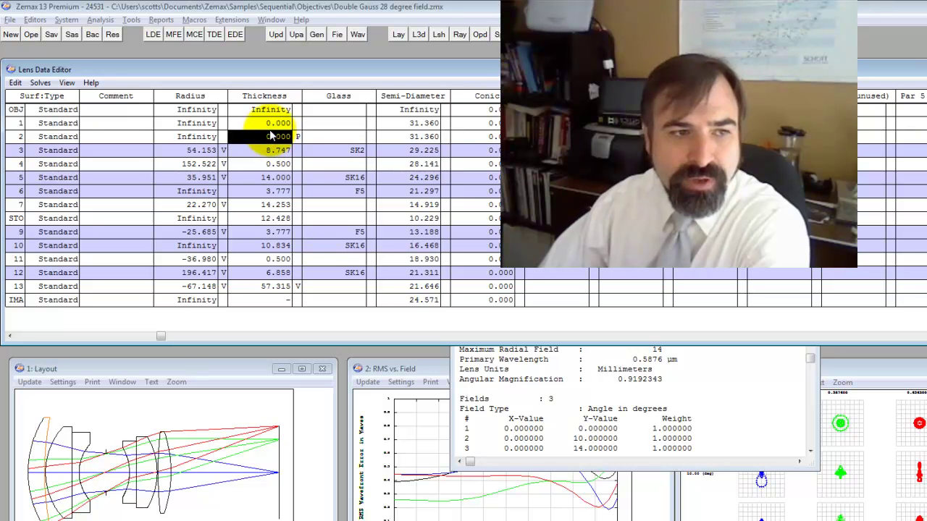
Add a REAY operand in the Merit Function Editor with Hy 1.
key(F6)
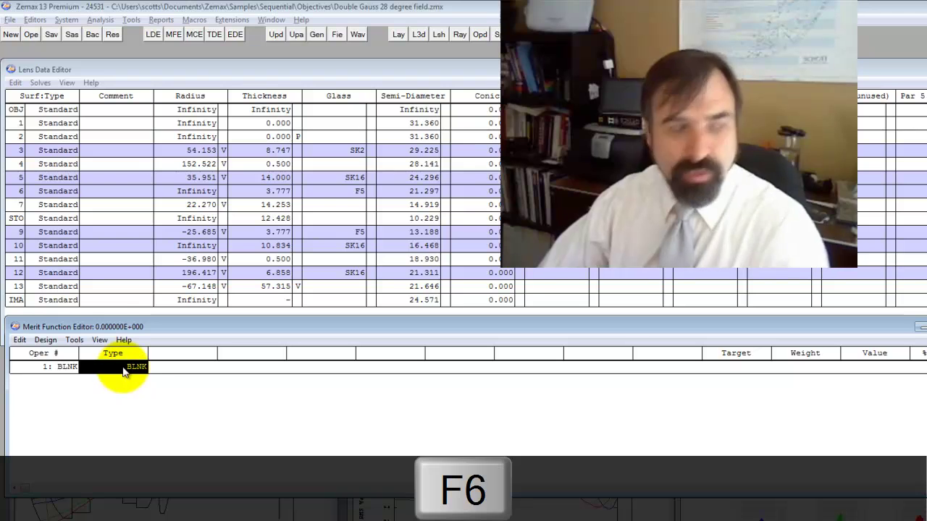
text(REA)
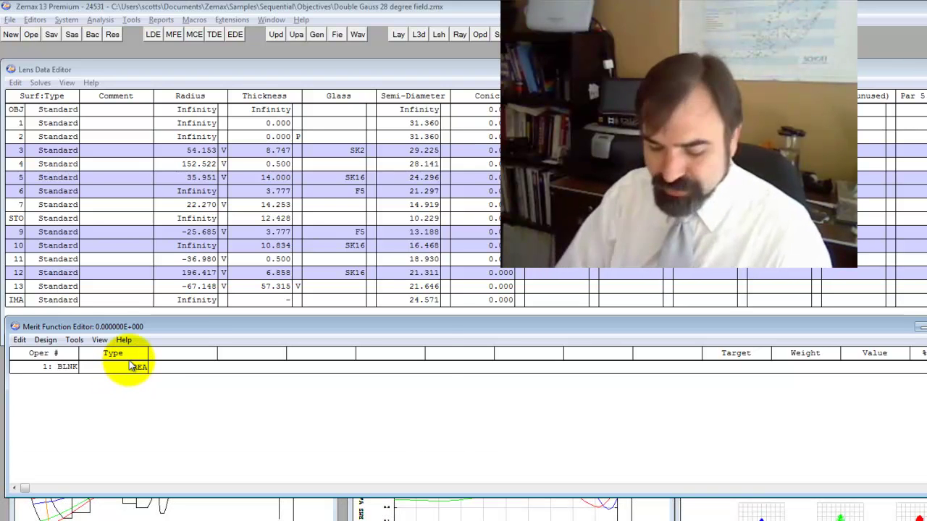
text(Y)
key(Return)
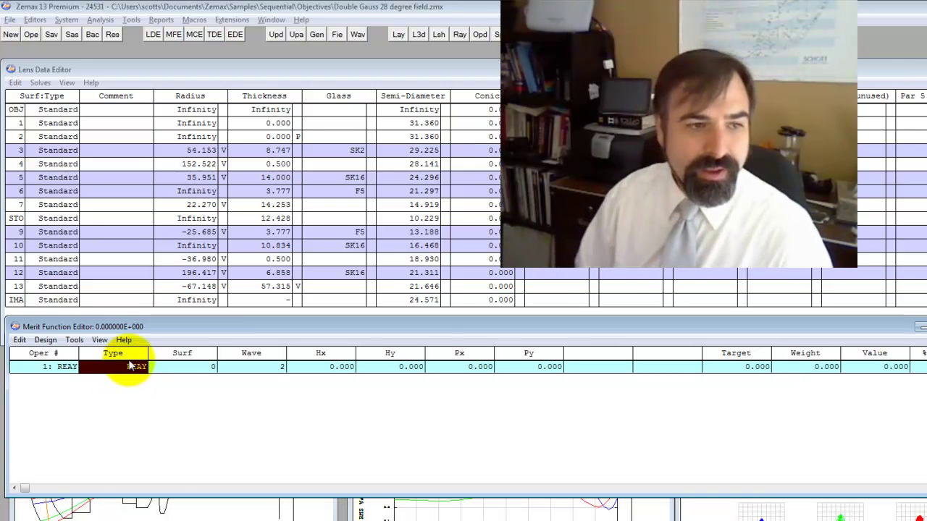
key(Tab)
key(Tab)
key(Tab)
key(Tab)
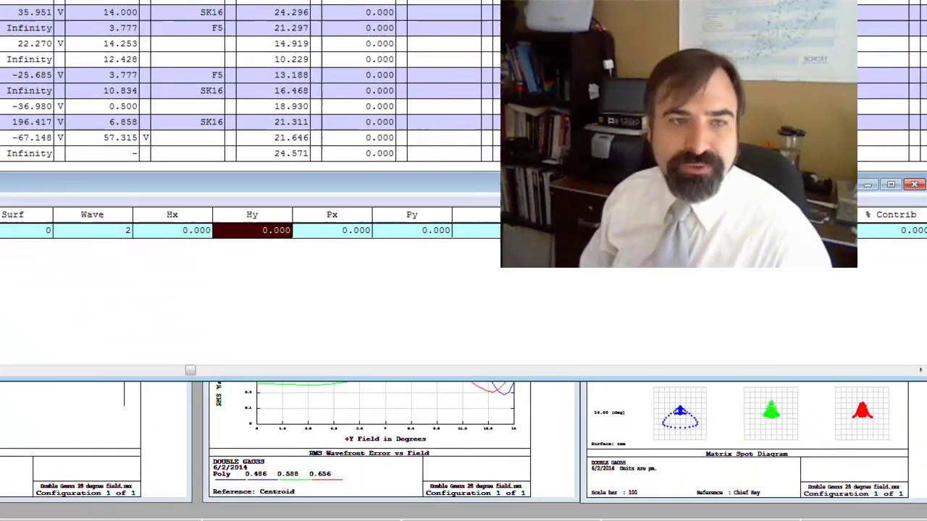
text(1)
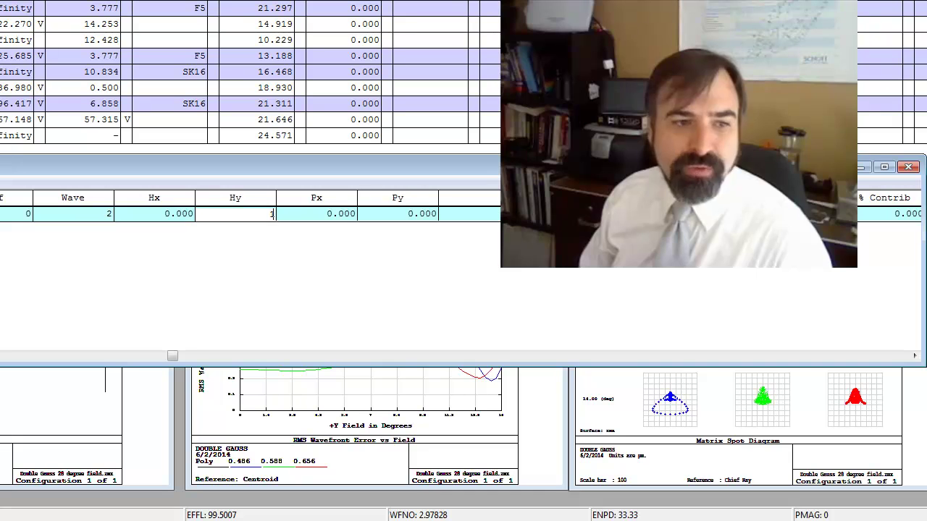
key(Tab)
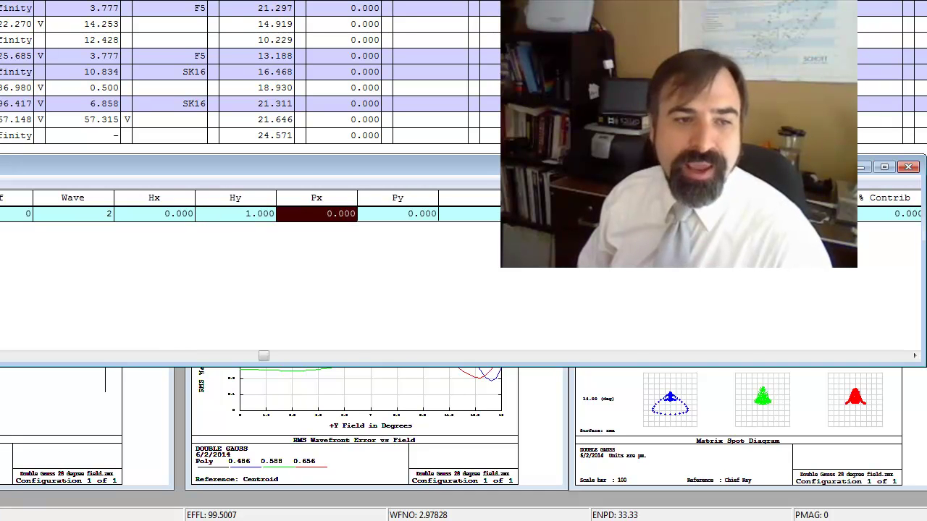
Set the REAY operand's weight to 1 and its surface to 2.
key(Tab)
click(316, 213)
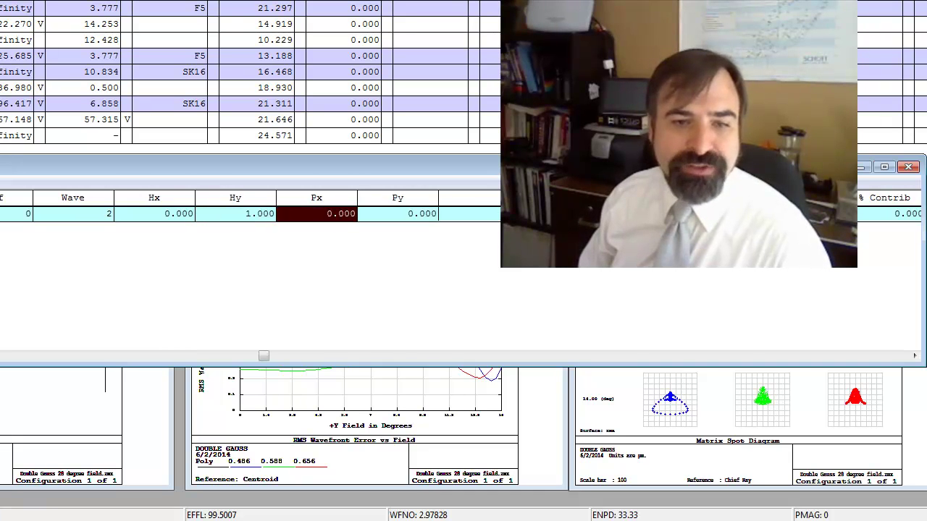
key(Tab)
key(Tab)
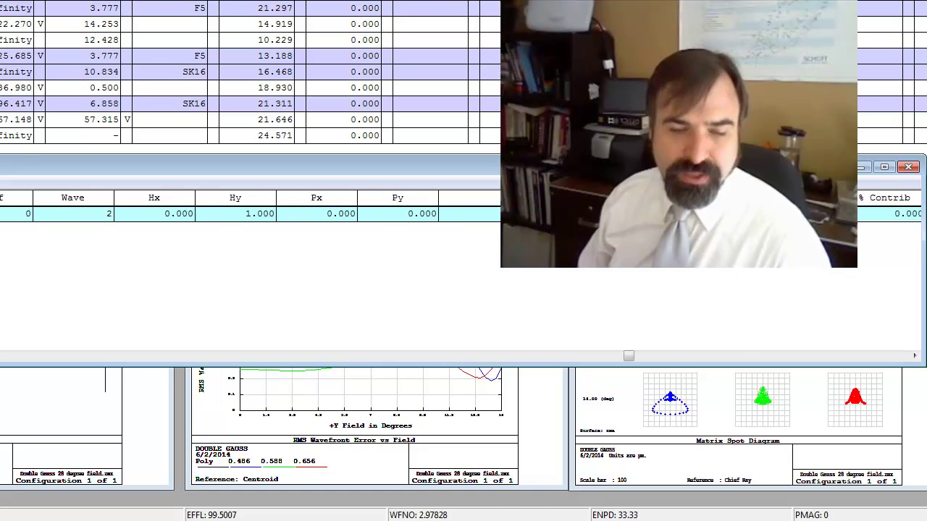
key(Tab)
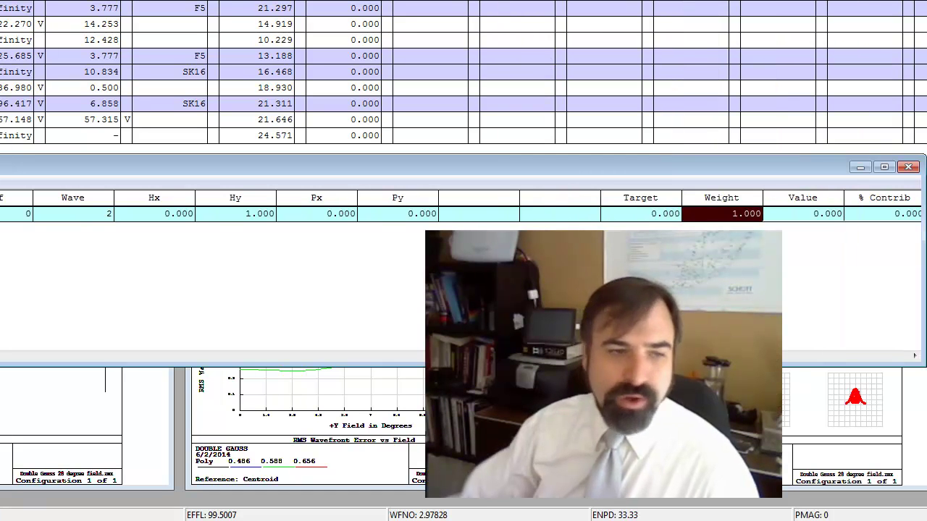
click(4, 213)
text(2)
click(77, 215)
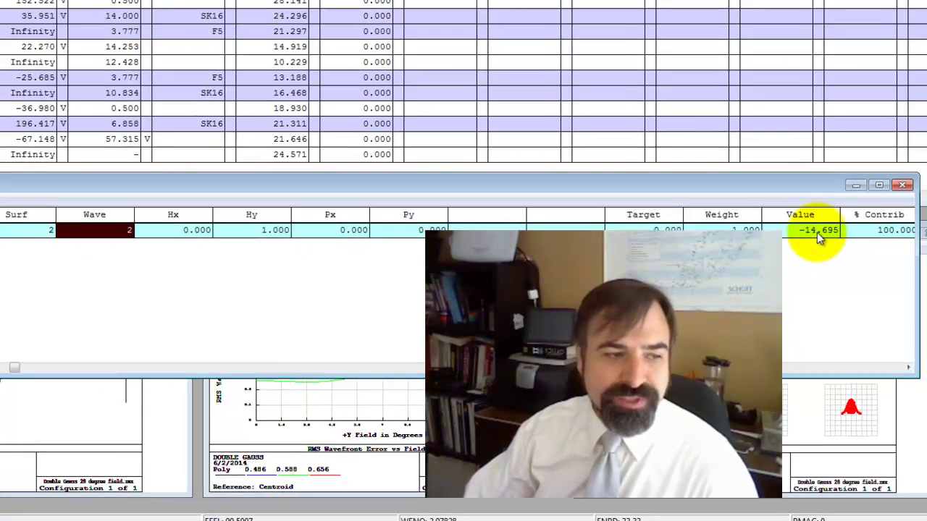
Insert a third dummy surface at the front with thickness 5.
click(106, 111)
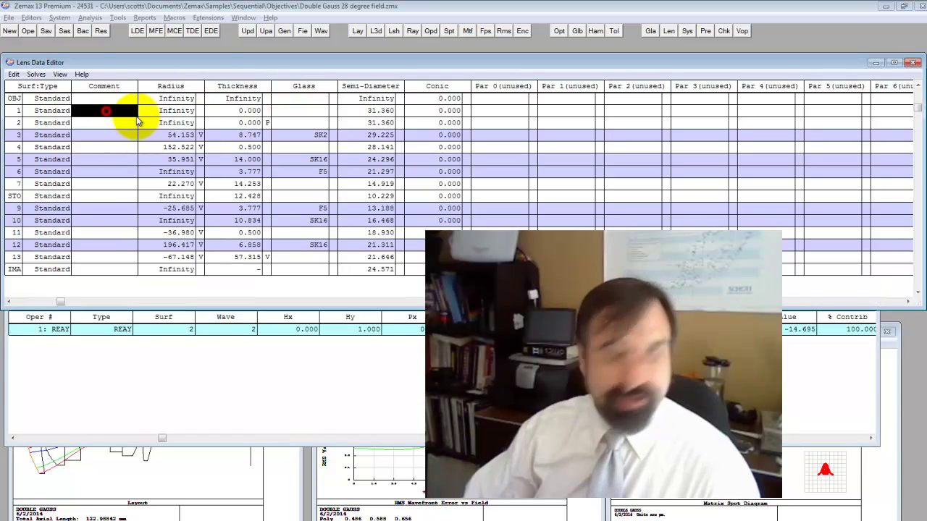
key(Insert)
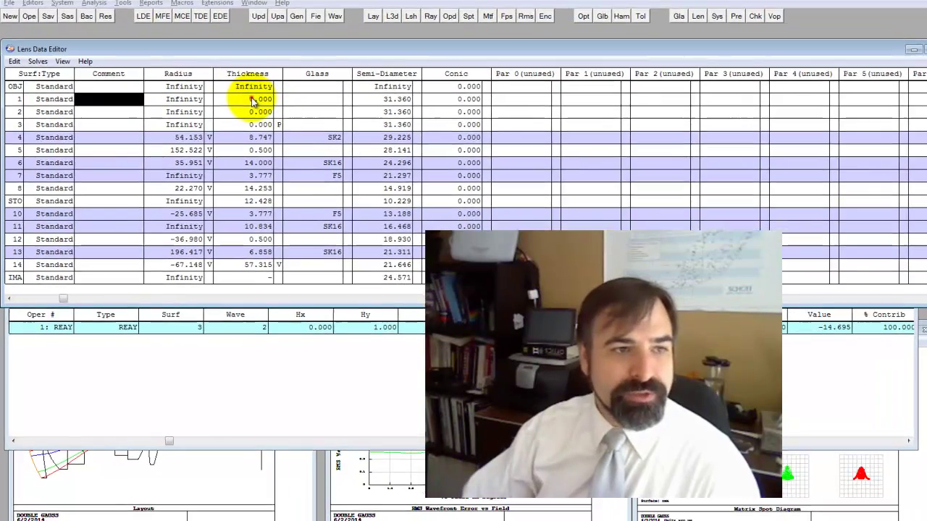
click(245, 111)
text(5)
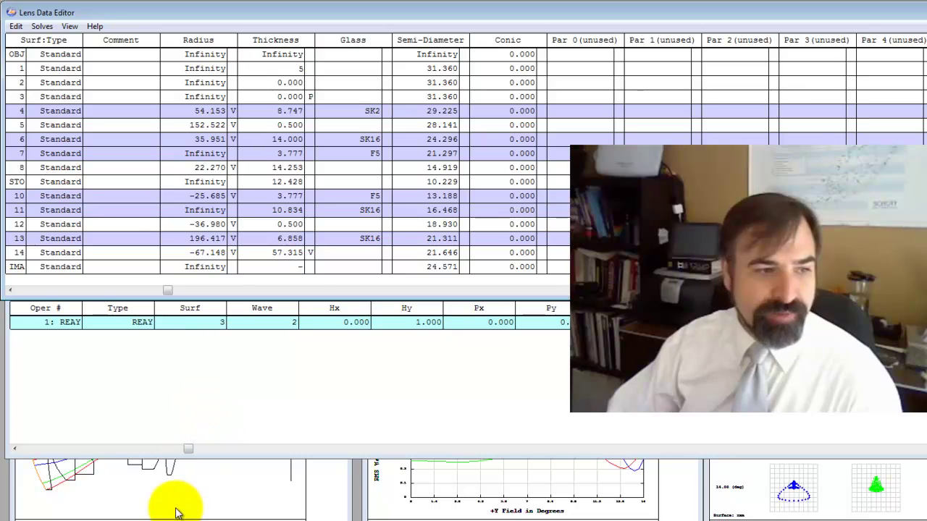
Make the layout plot start at surface 1.
click(176, 513)
right_click(193, 475)
click(465, 230)
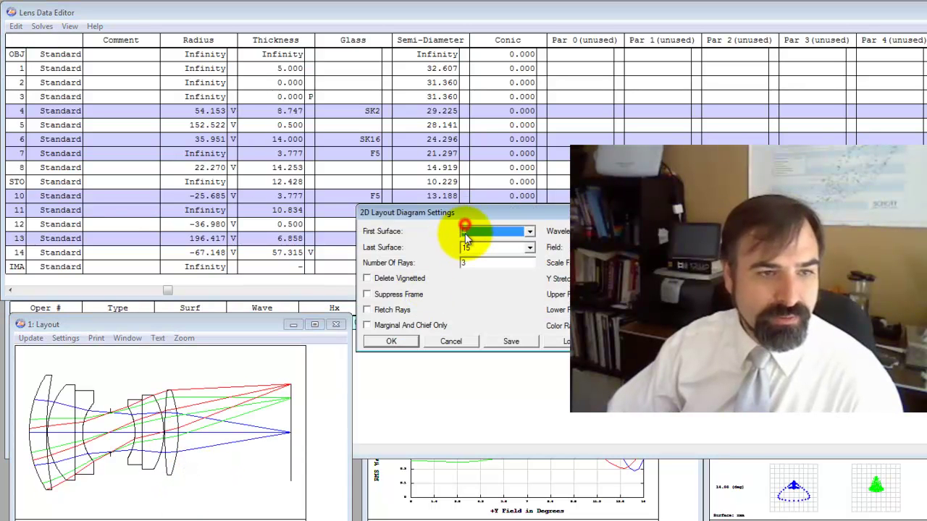
click(474, 246)
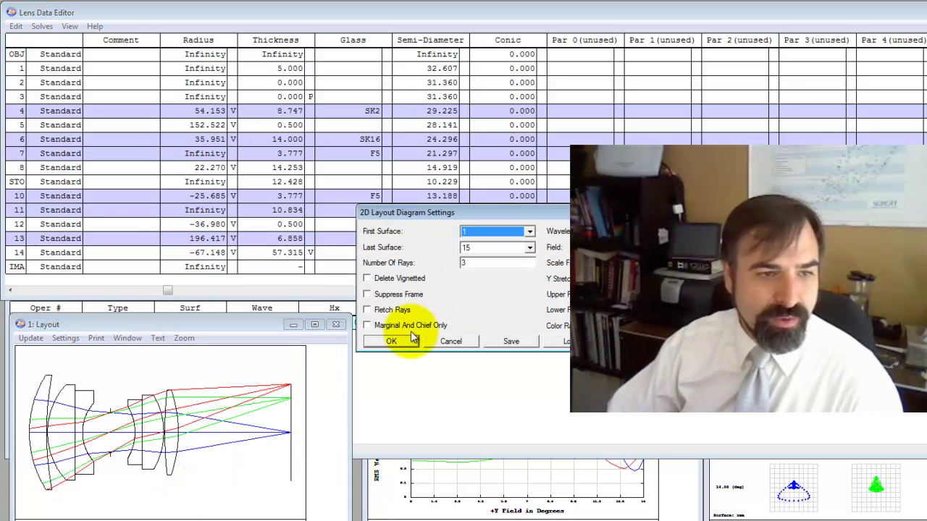
click(411, 338)
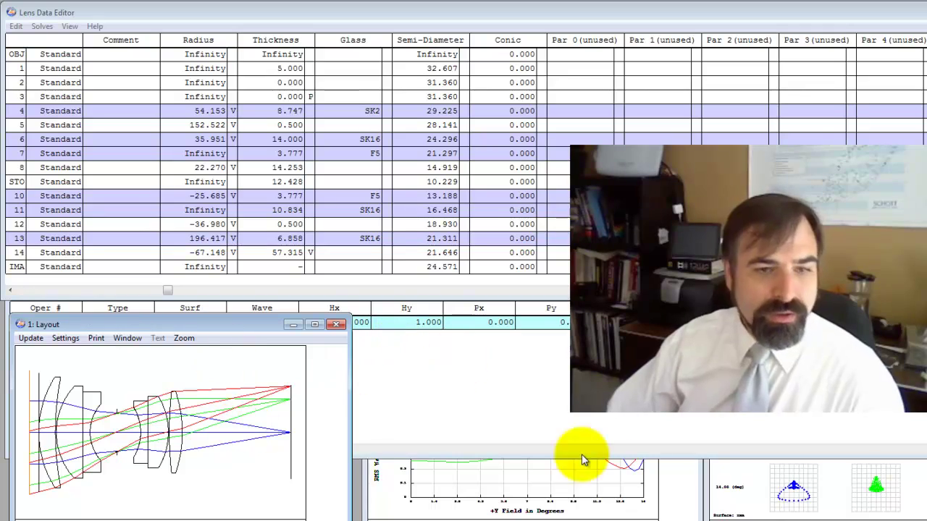
Make surface 14's thickness fixed instead of variable.
click(630, 414)
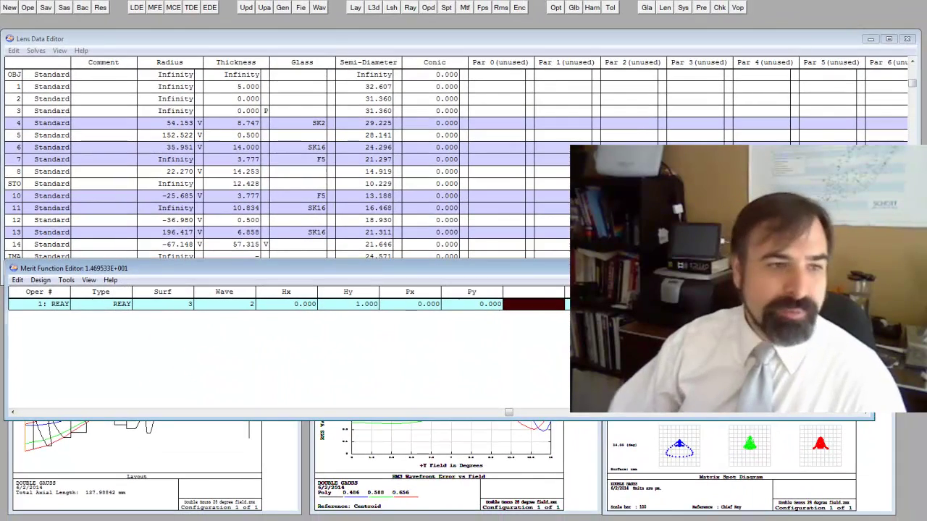
click(355, 184)
click(242, 246)
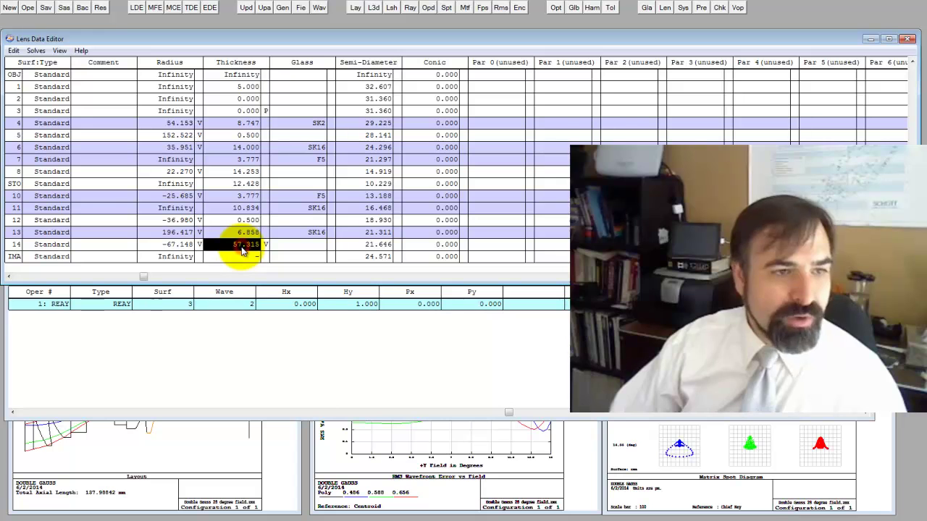
key(ctrl+z)
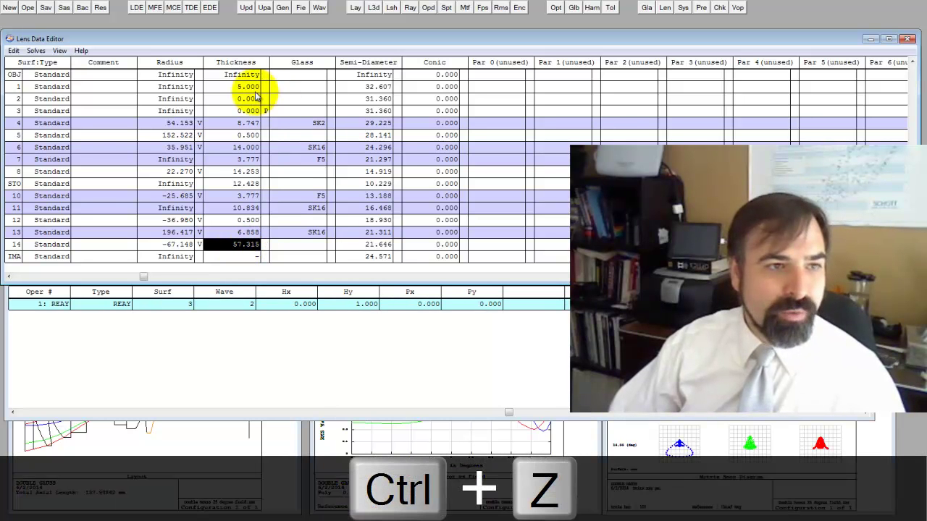
Remove all variables from the lens via Tools > Design.
click(245, 98)
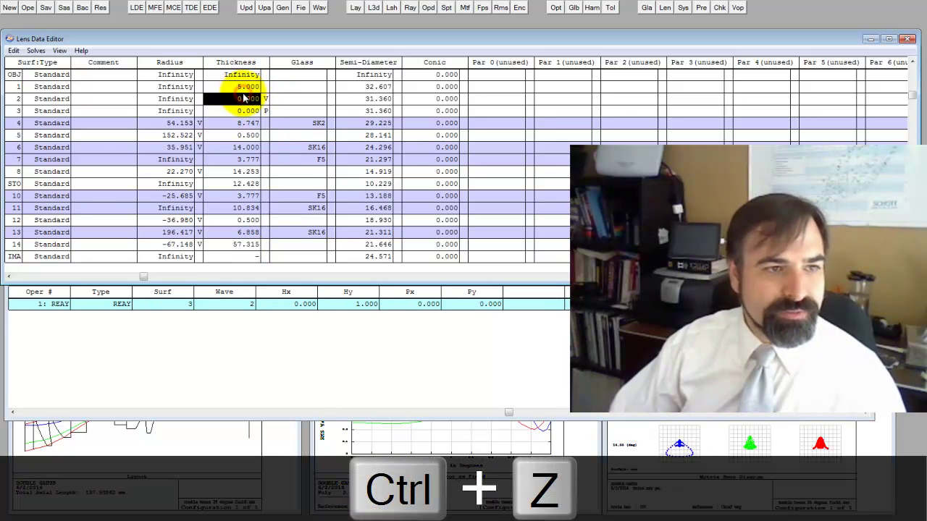
key(ctrl+shift+o)
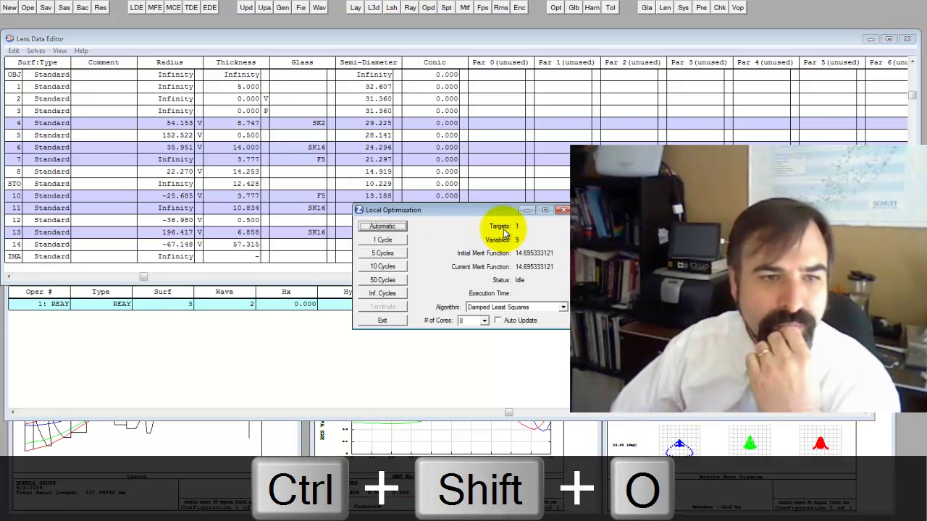
click(382, 323)
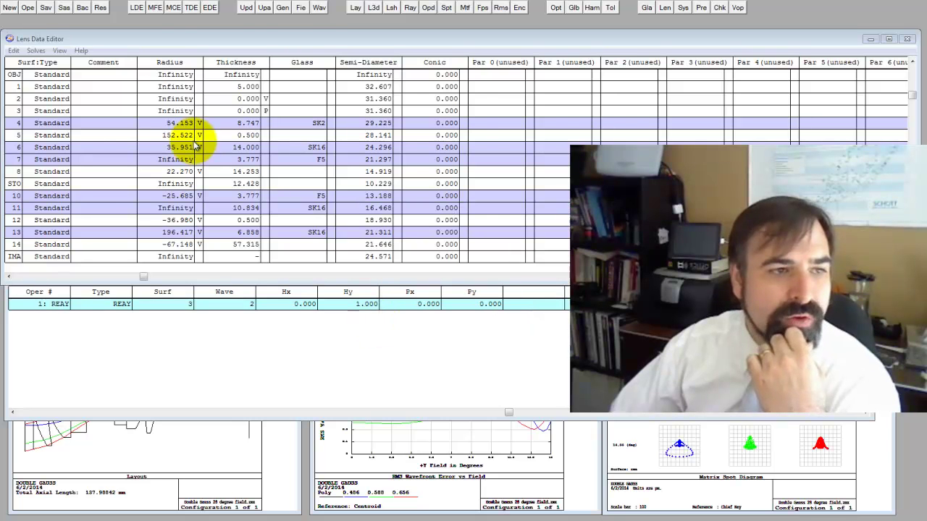
click(117, 3)
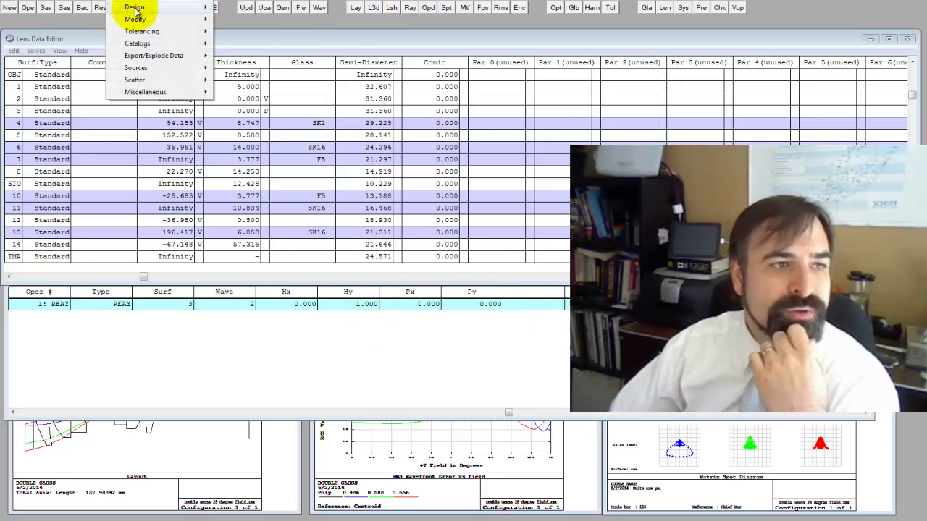
mouse_move(134, 7)
click(268, 165)
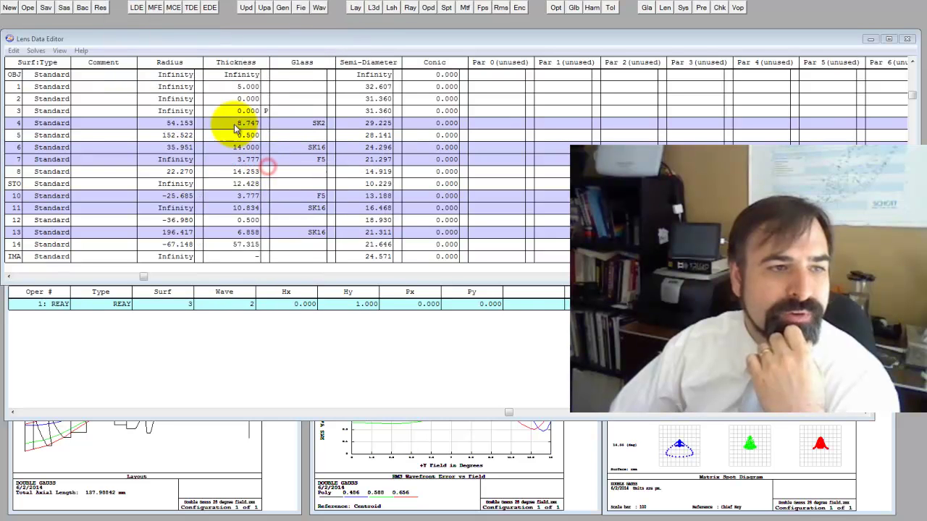
Make surface 2's thickness variable and optimize it to 58.940, zeroing the merit function.
click(228, 99)
key(ctrl+z)
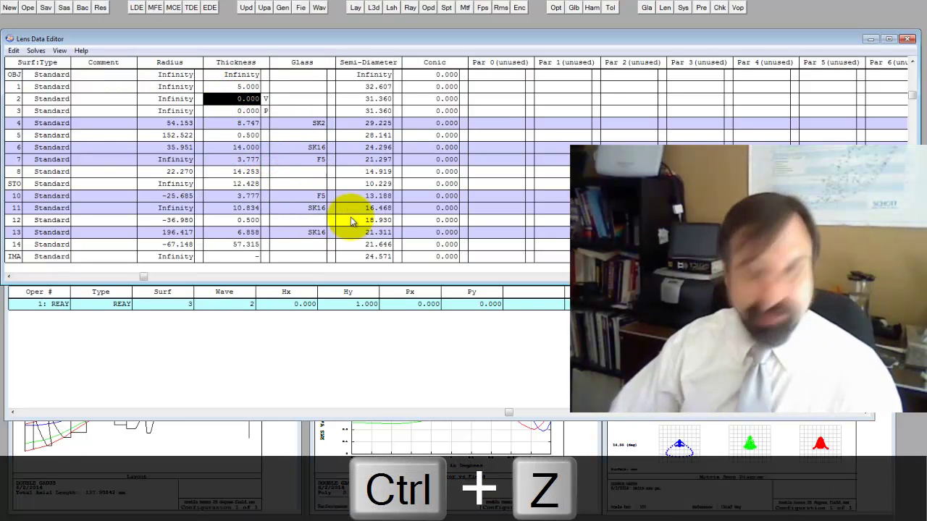
key(ctrl+shift+o)
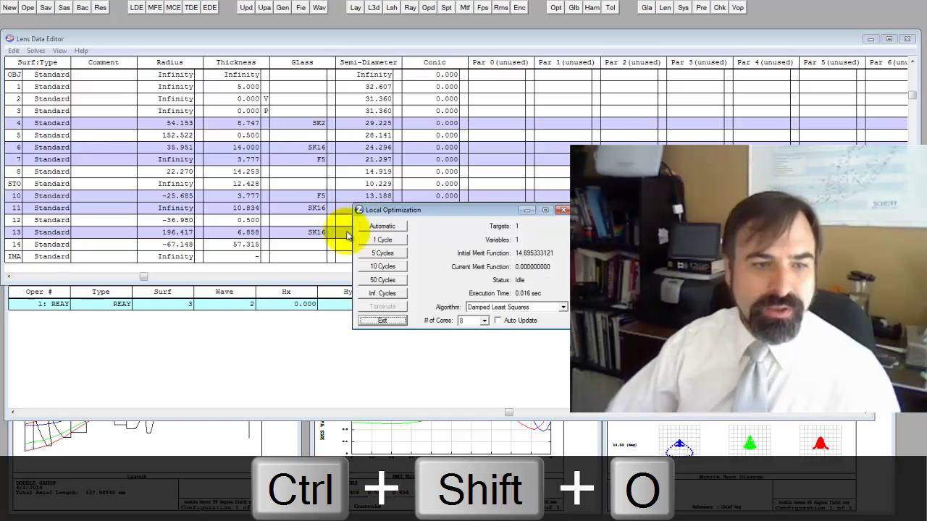
click(397, 323)
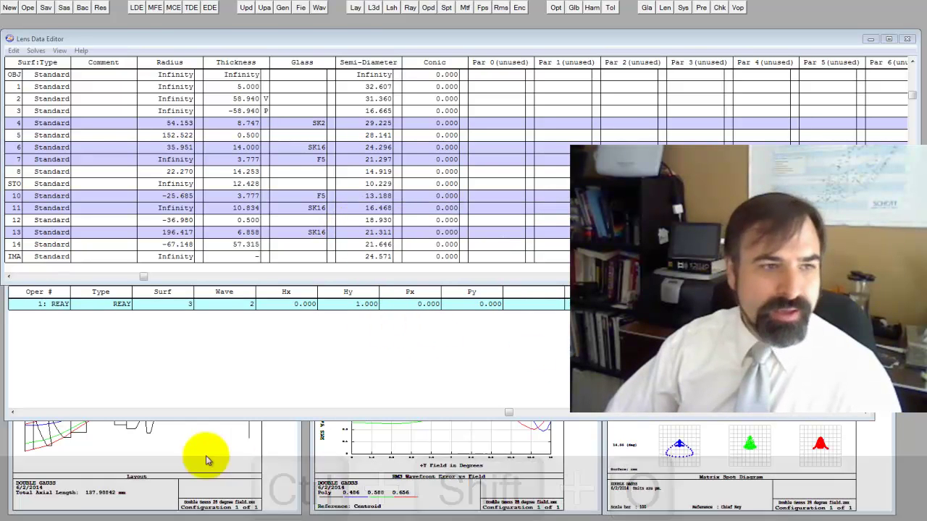
click(239, 98)
click(156, 443)
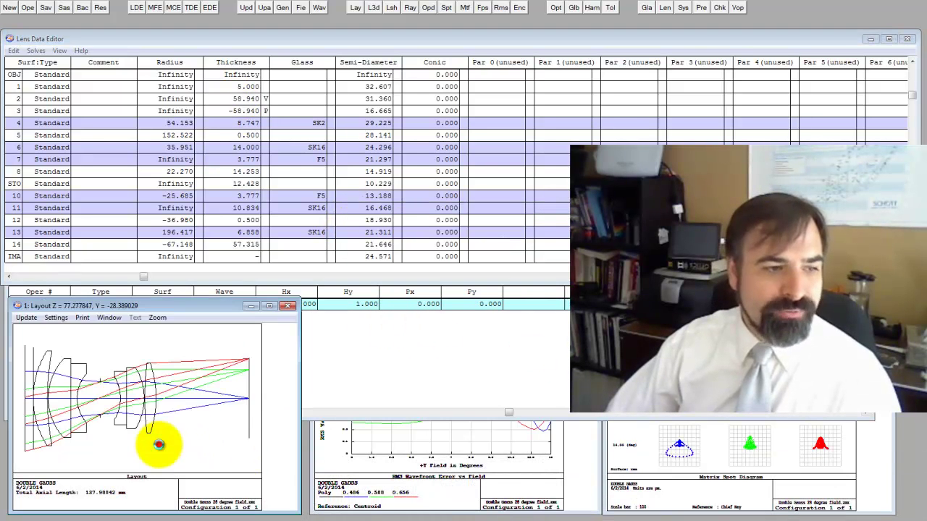
click(308, 372)
Close the System Data report and enlarge the layout plot to inspect the ray trace.
click(720, 448)
key(ctrl+Tab)
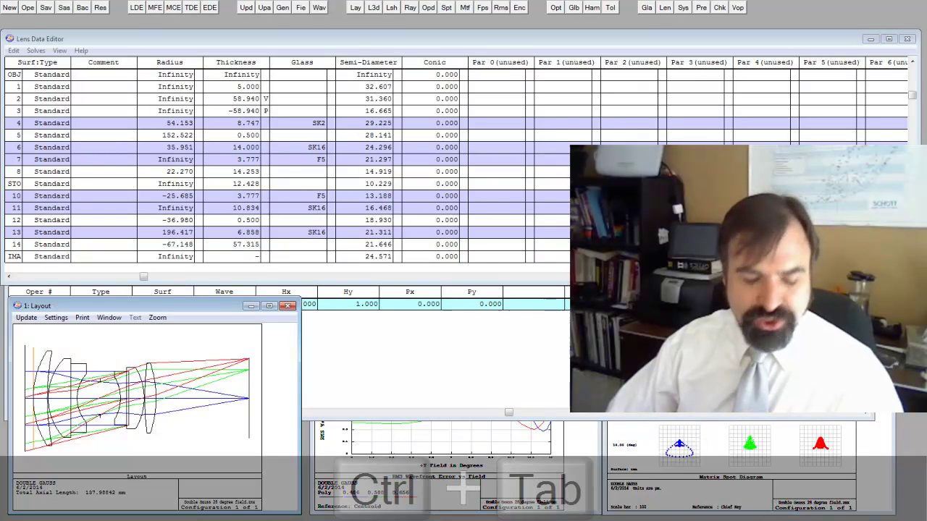
key(ctrl+Tab)
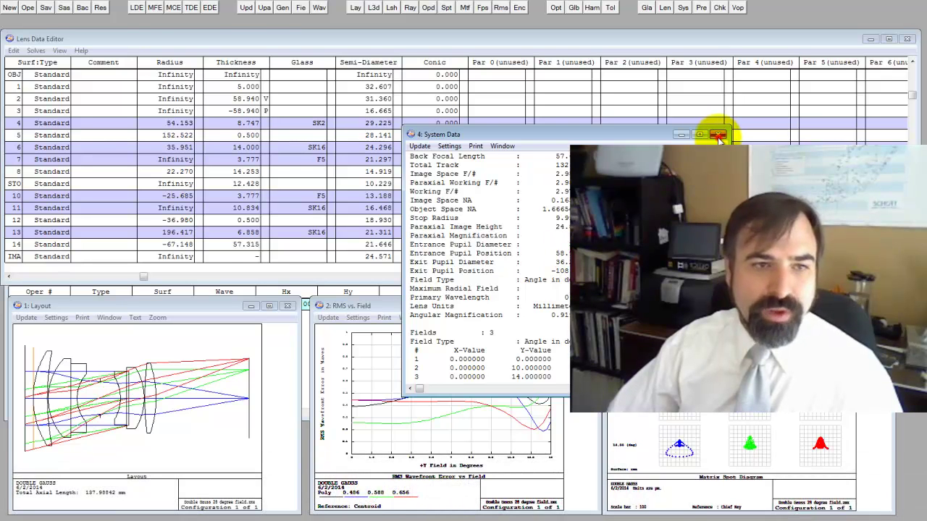
click(718, 135)
click(163, 391)
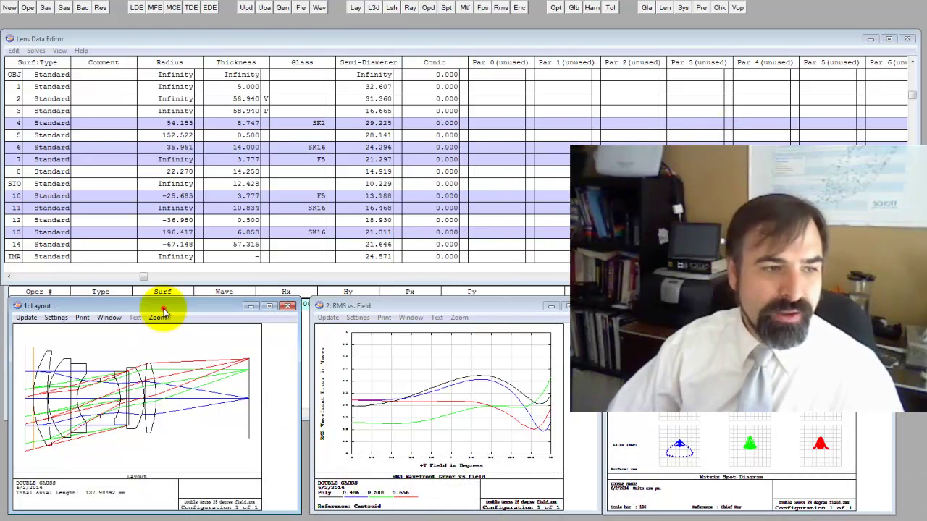
click(160, 316)
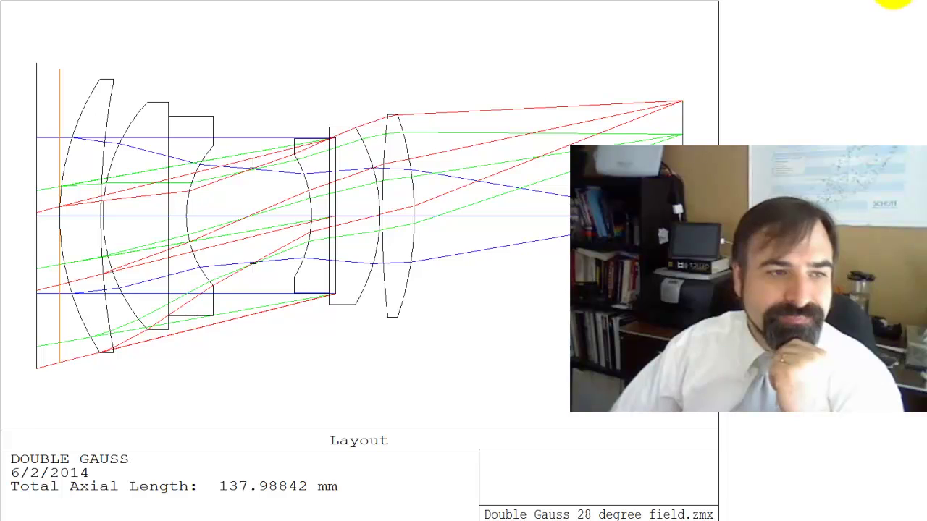
key(alt+Tab)
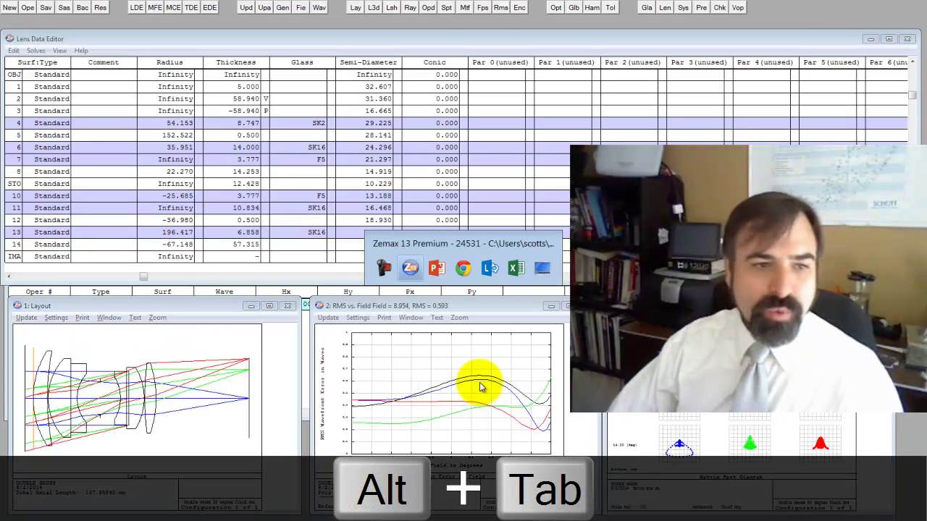
key(alt+Tab)
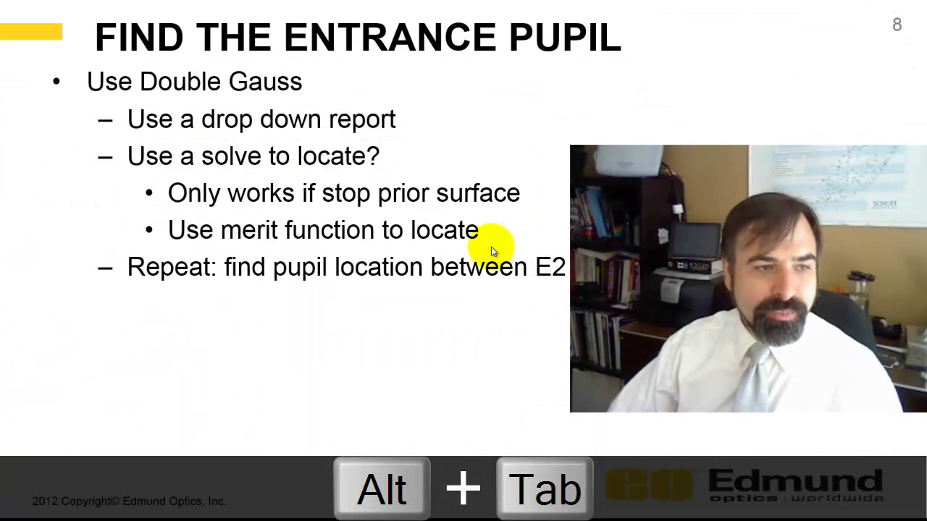
key(alt+Tab)
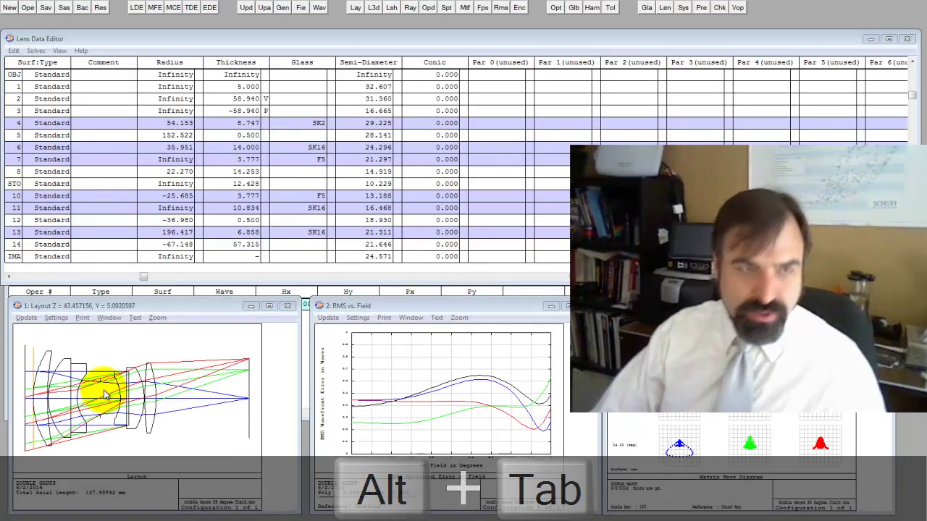
Delete the old dummy surfaces 2 and 3 and view the full-size layout.
drag(246, 100, 246, 110)
key(Delete)
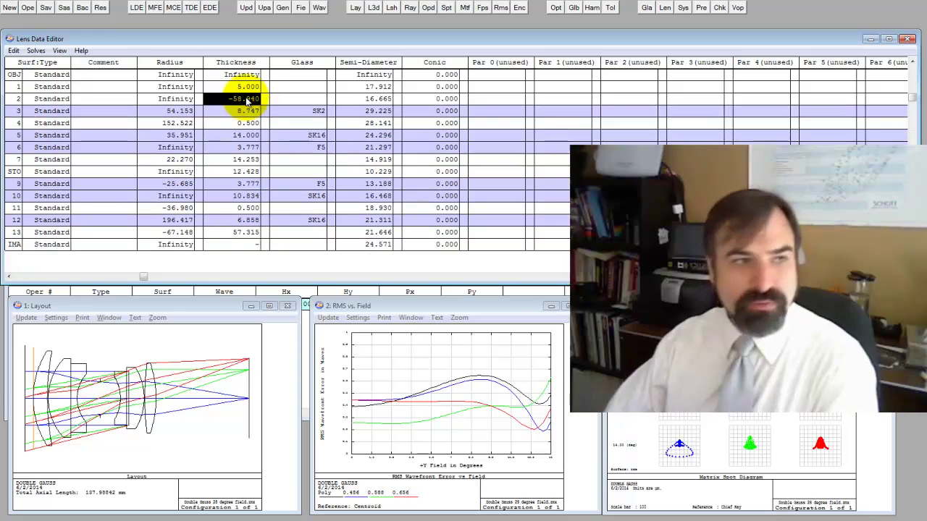
click(136, 375)
click(139, 382)
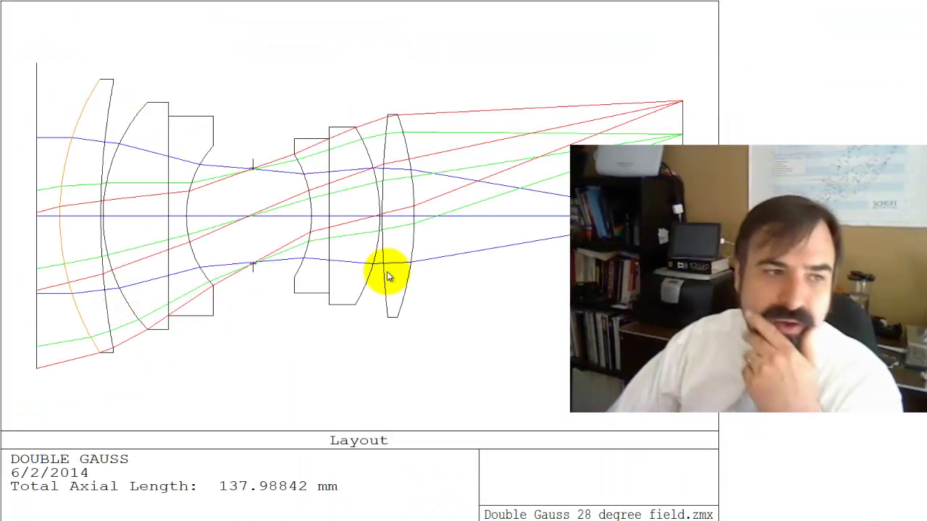
click(120, 318)
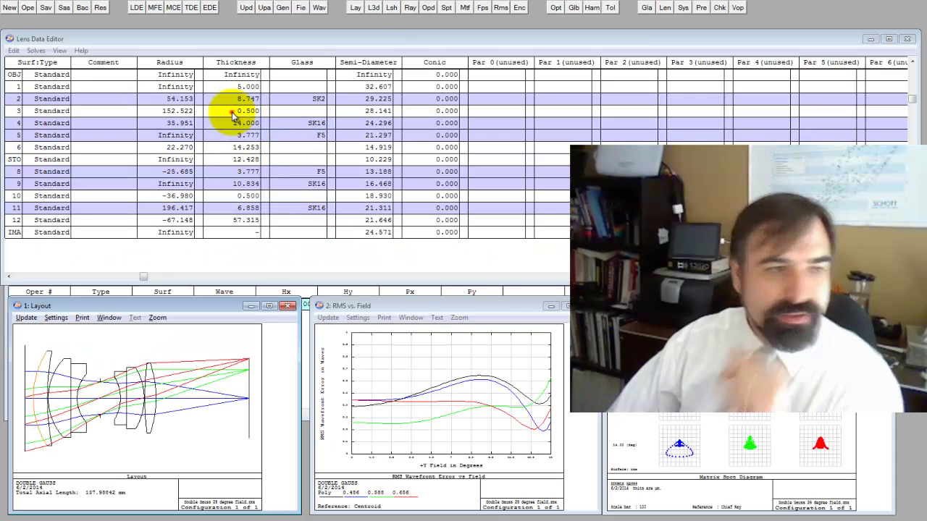
Insert two dummy surfaces at surface 4 and give surface 5's thickness a pickup solve.
click(233, 112)
key(Down)
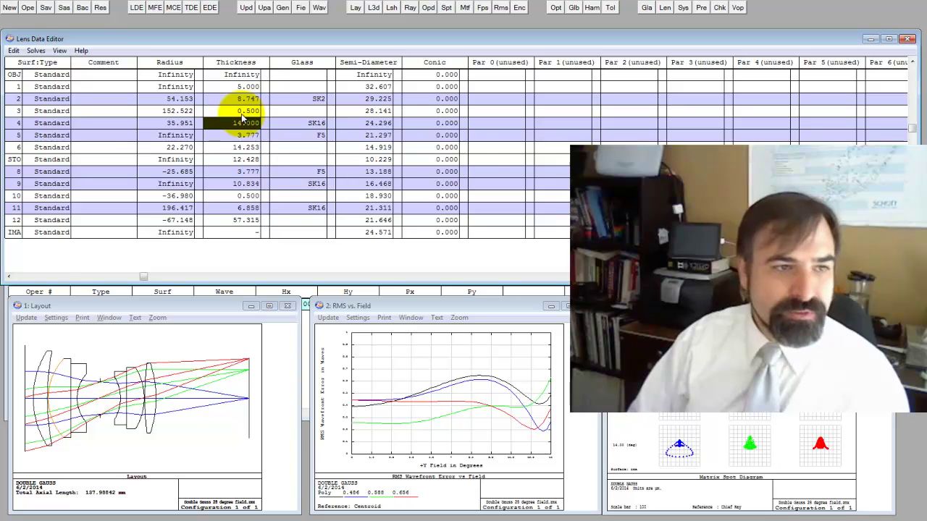
key(Insert)
key(Insert)
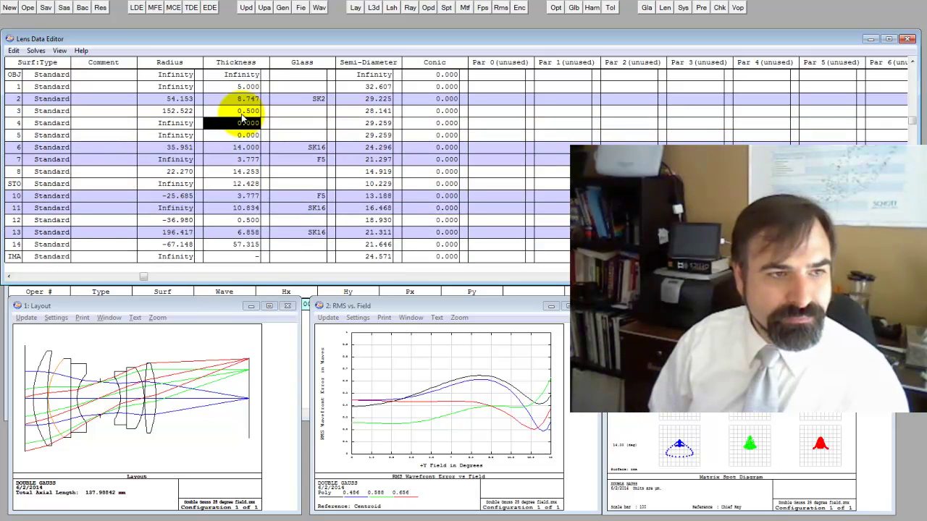
key(Down)
key(ctrl+z)
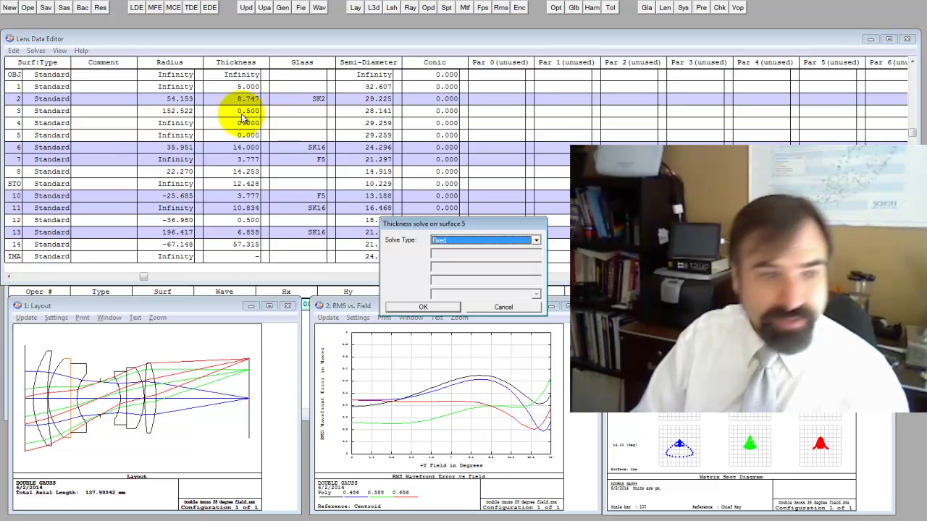
key(p)
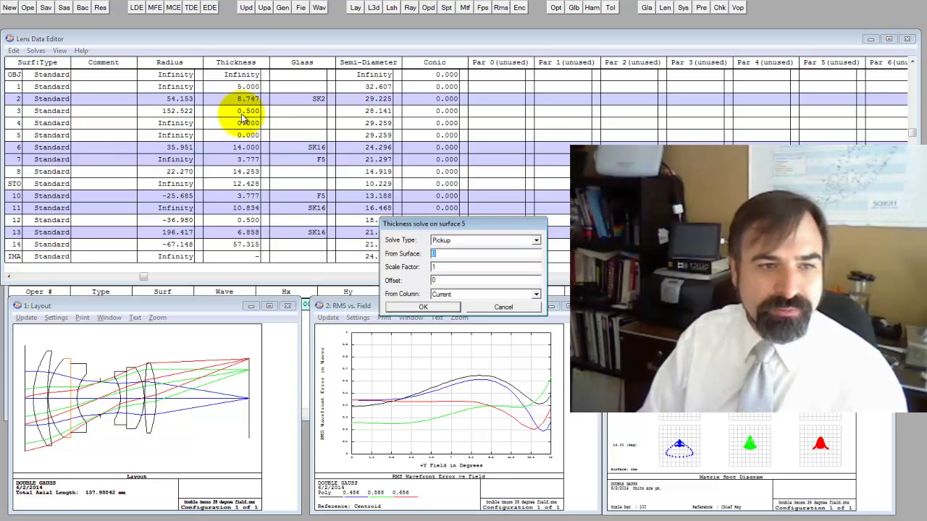
key(Return)
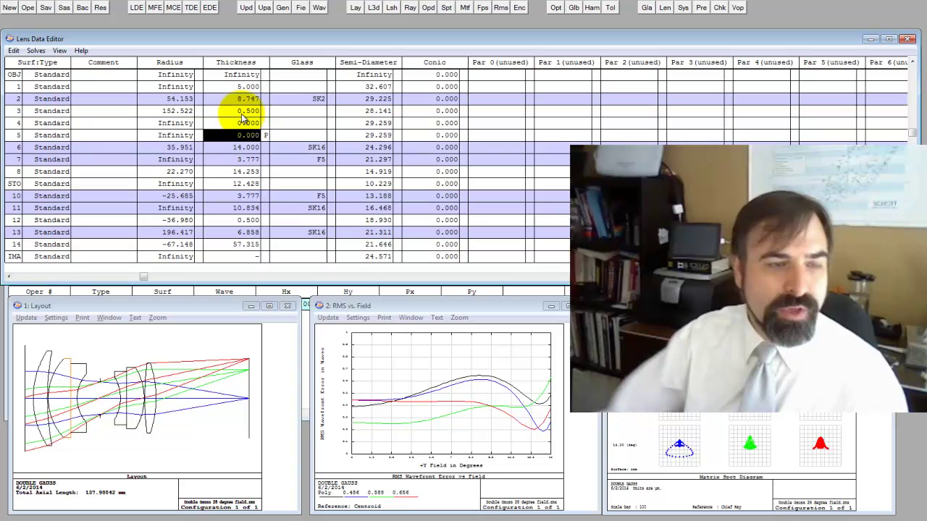
click(245, 123)
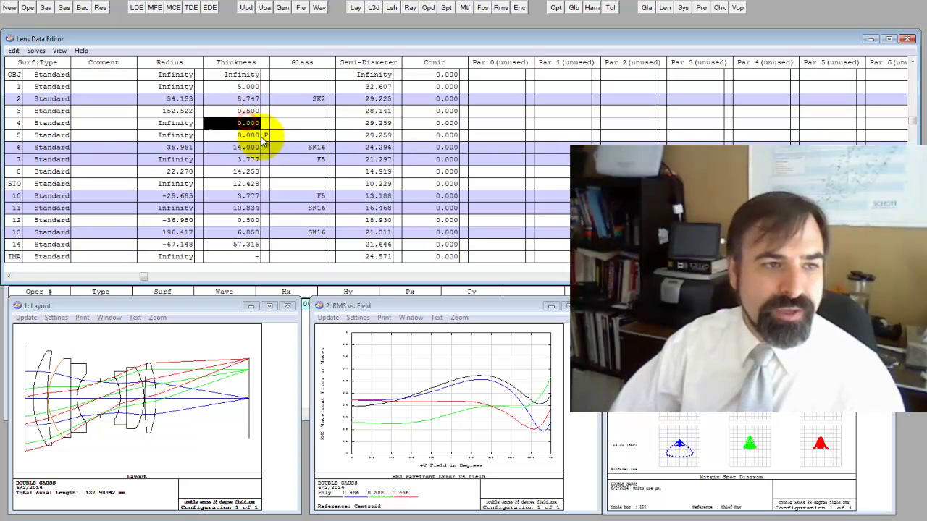
Check the slides, then bring up the Merit Function Editor with F6.
click(209, 369)
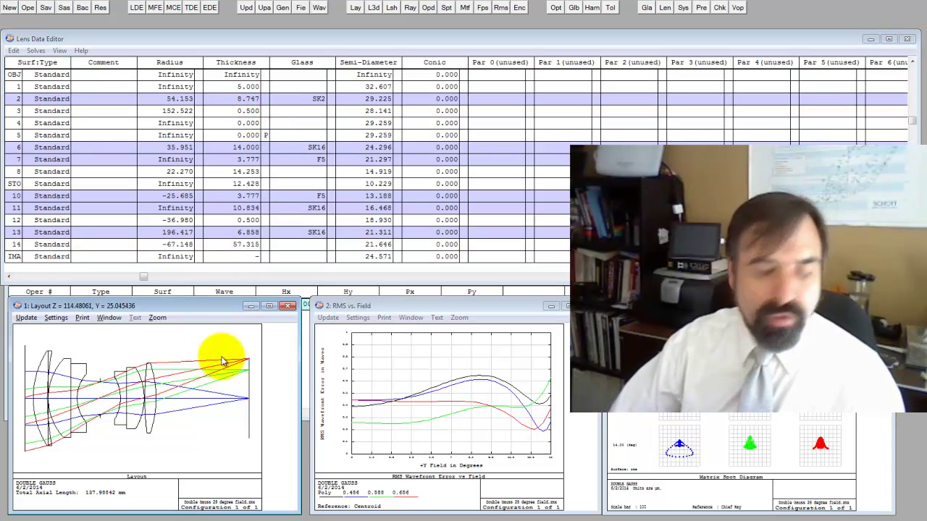
key(alt+Tab)
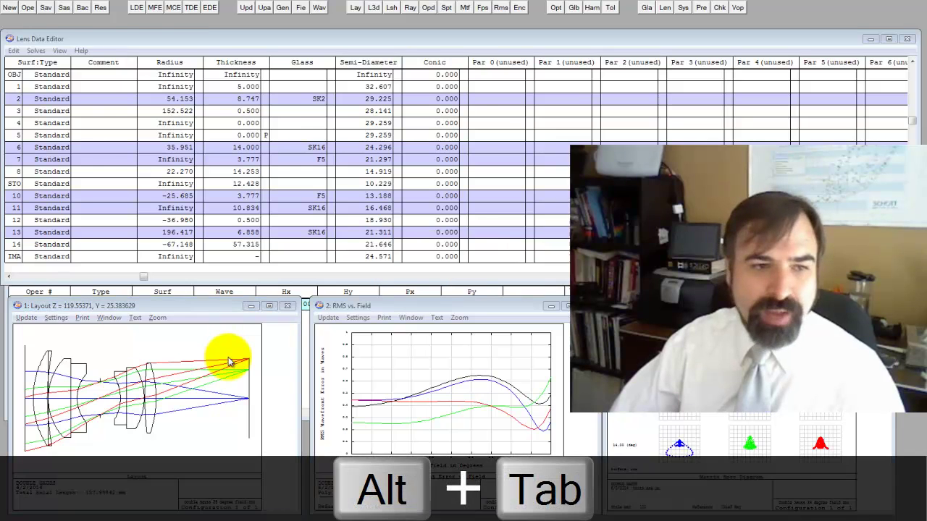
key(alt+Tab)
key(alt+Tab)
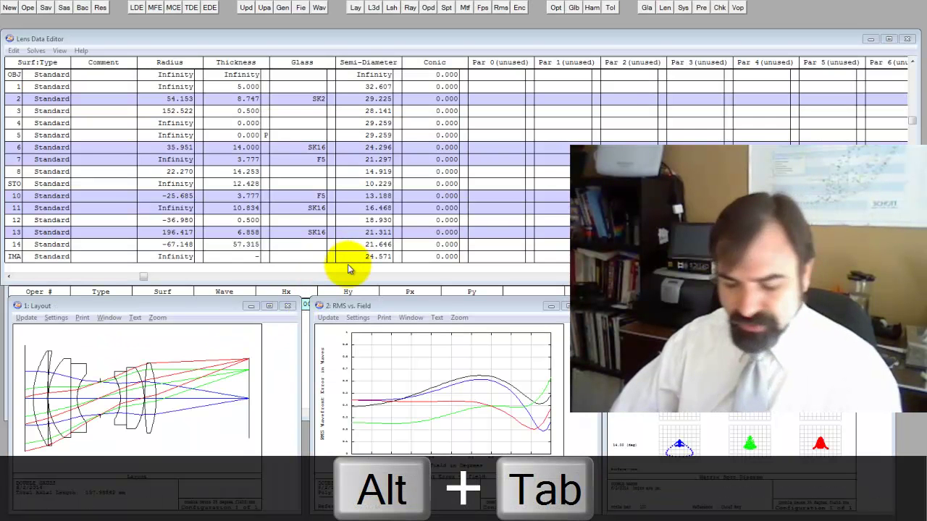
key(F6)
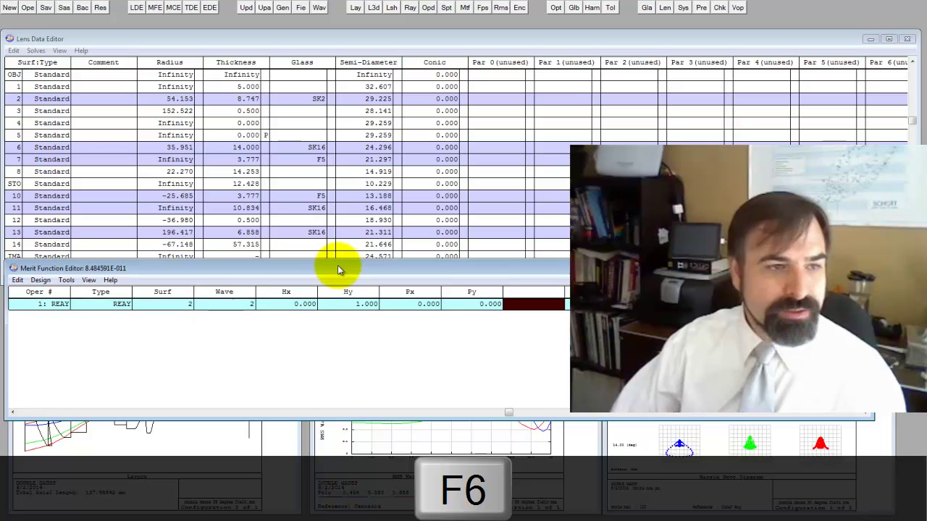
Point the REAY operand at surface 5.
click(246, 124)
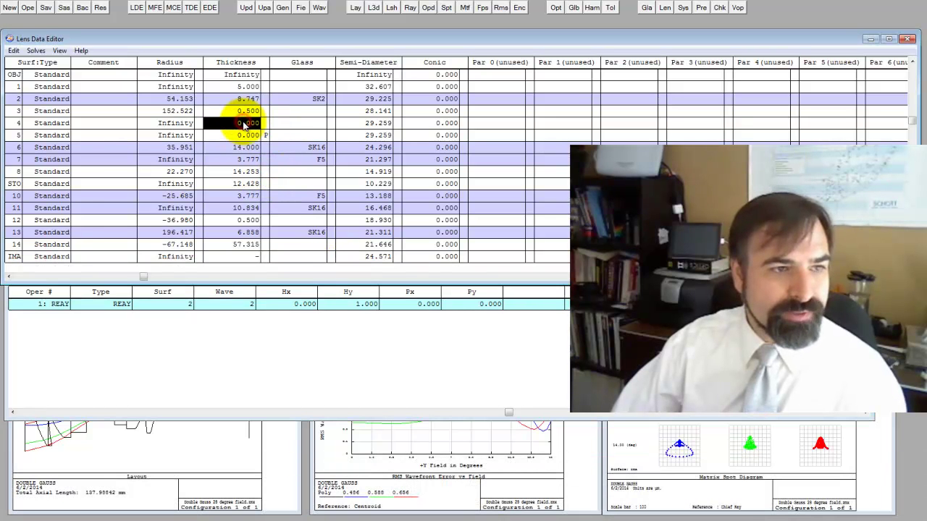
key(Down)
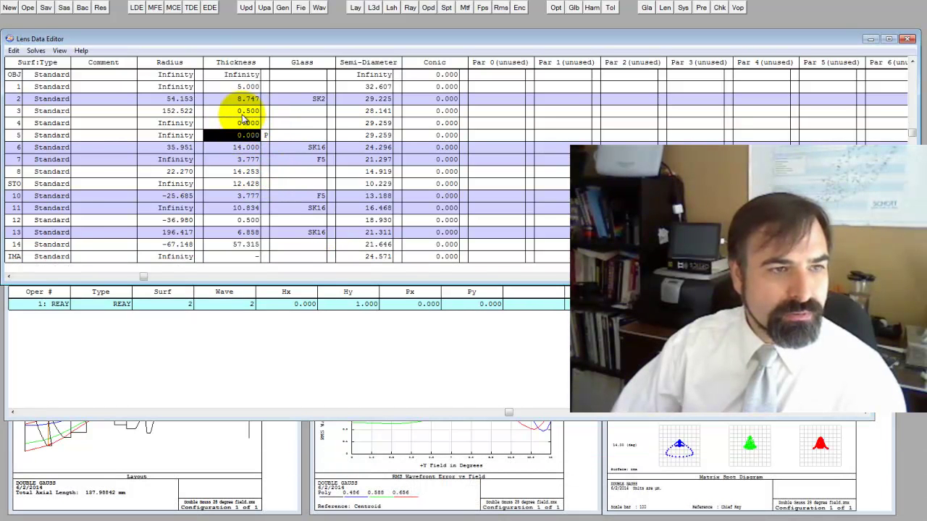
click(189, 319)
text(5)
click(306, 306)
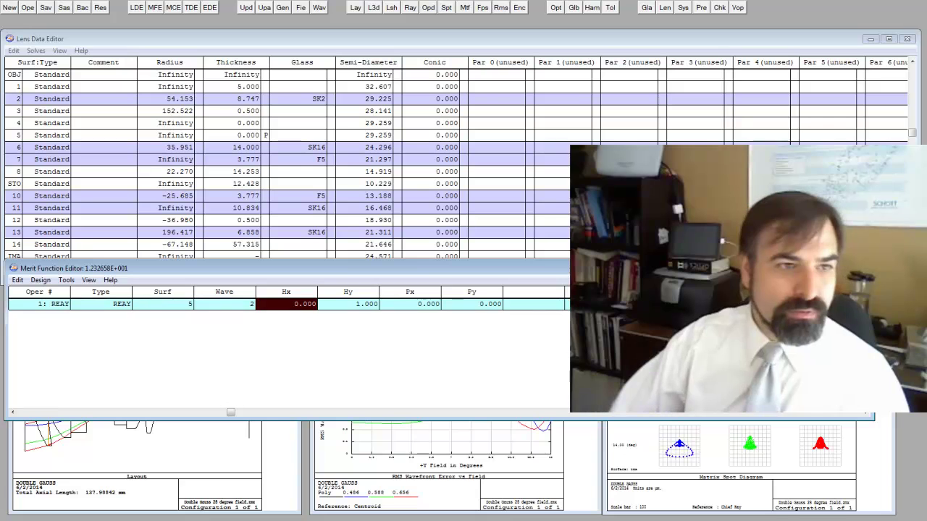
Make surface 4's thickness variable and optimize it to 32.866.
click(246, 125)
key(ctrl+z)
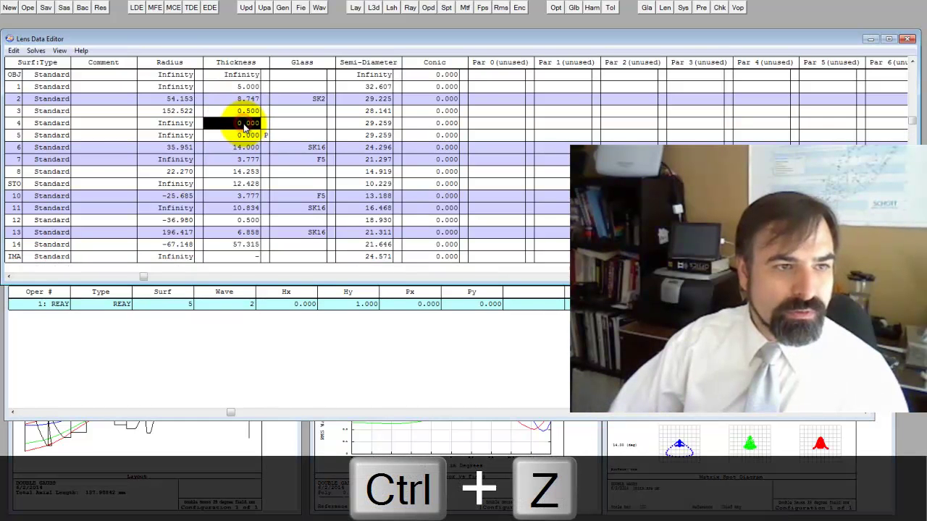
click(333, 305)
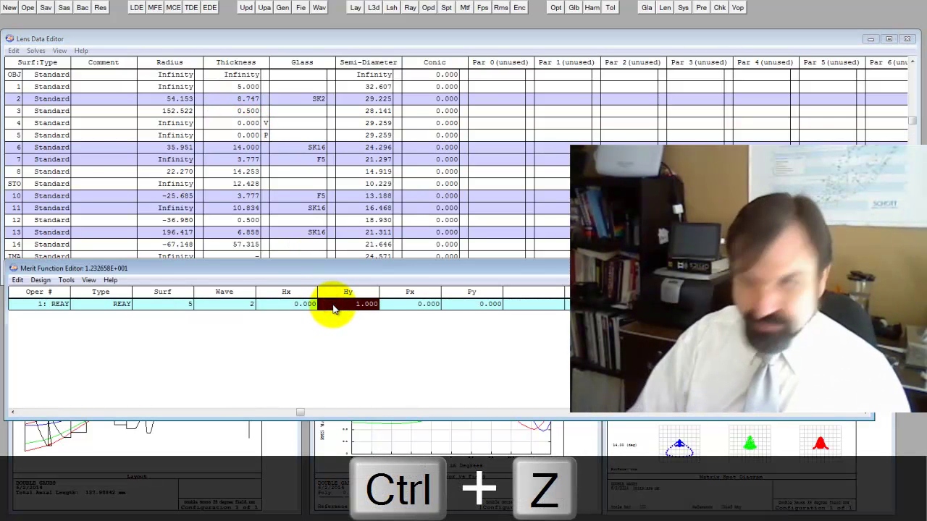
key(ctrl+shift+o)
key(Return)
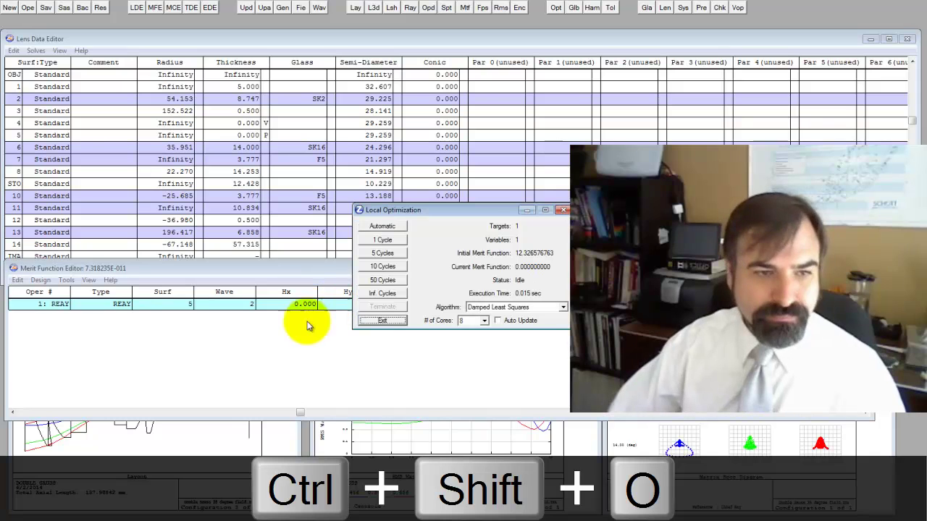
click(382, 320)
click(497, 333)
click(202, 458)
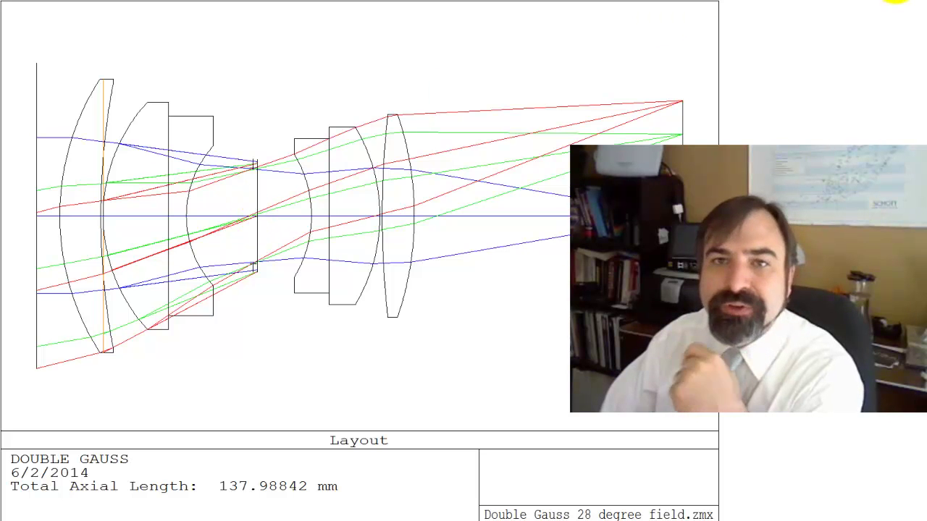
click(895, 1)
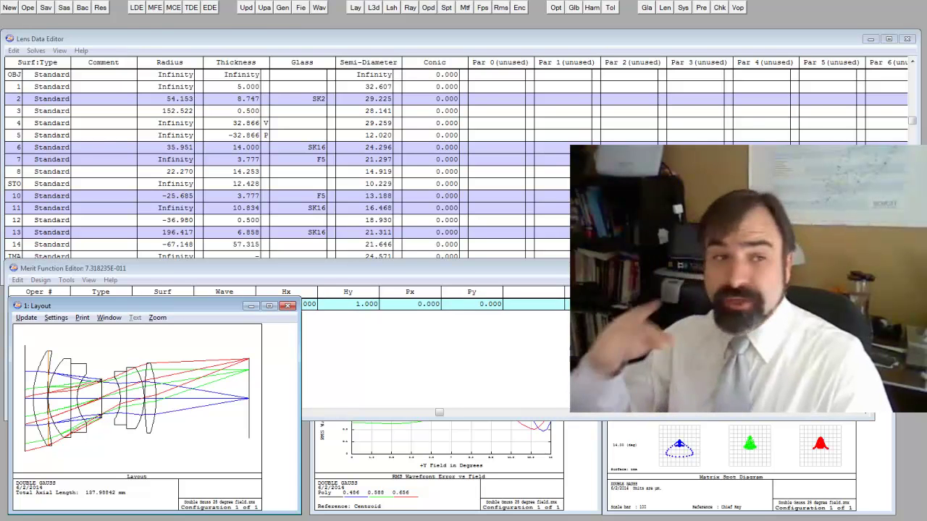
Switch to the PowerPoint slide show and advance to slide 9, 'Zemax Homework #12'.
key(alt+Tab)
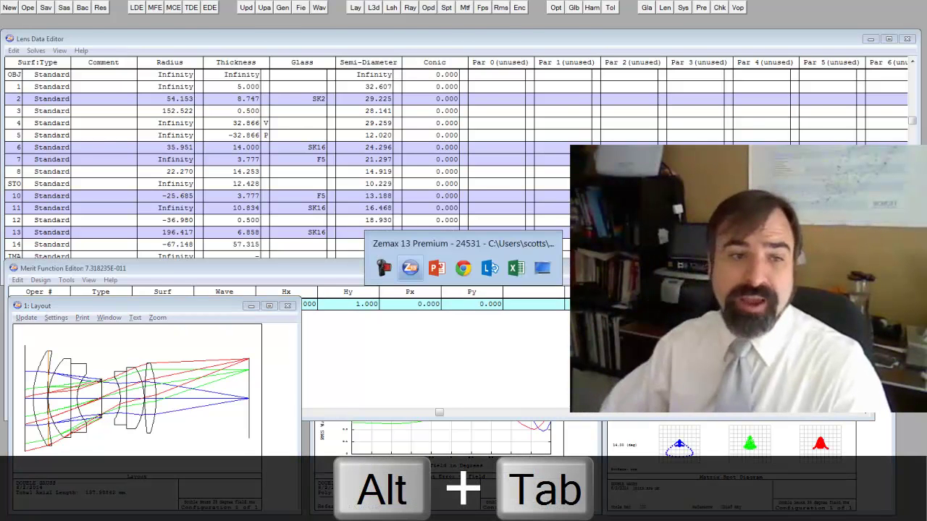
key(alt+Tab)
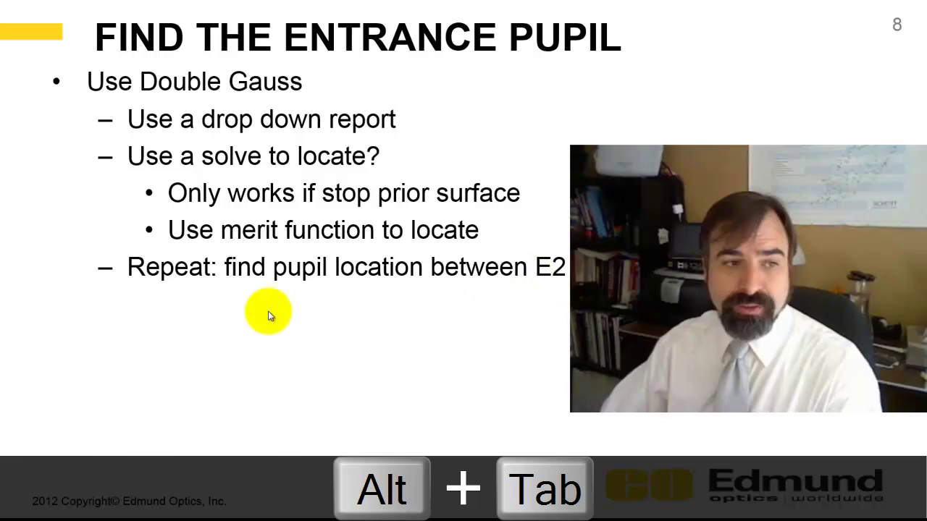
click(350, 311)
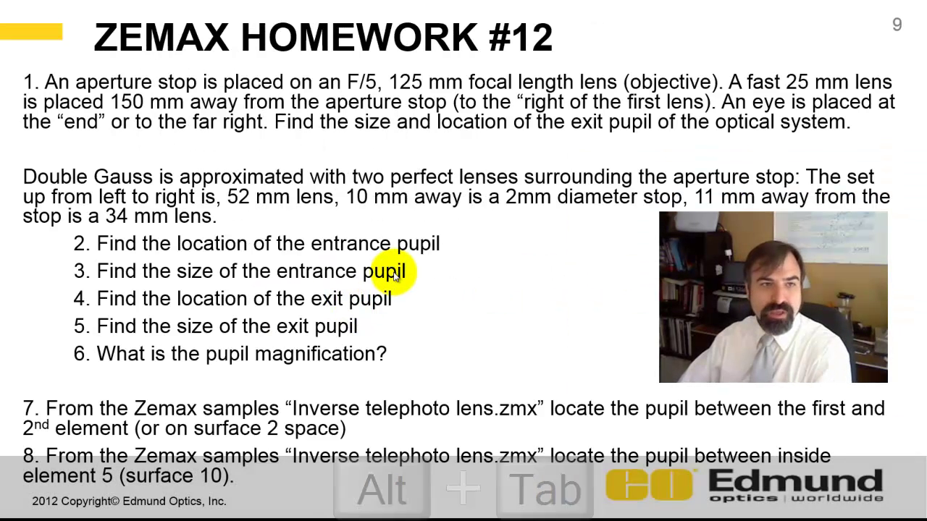